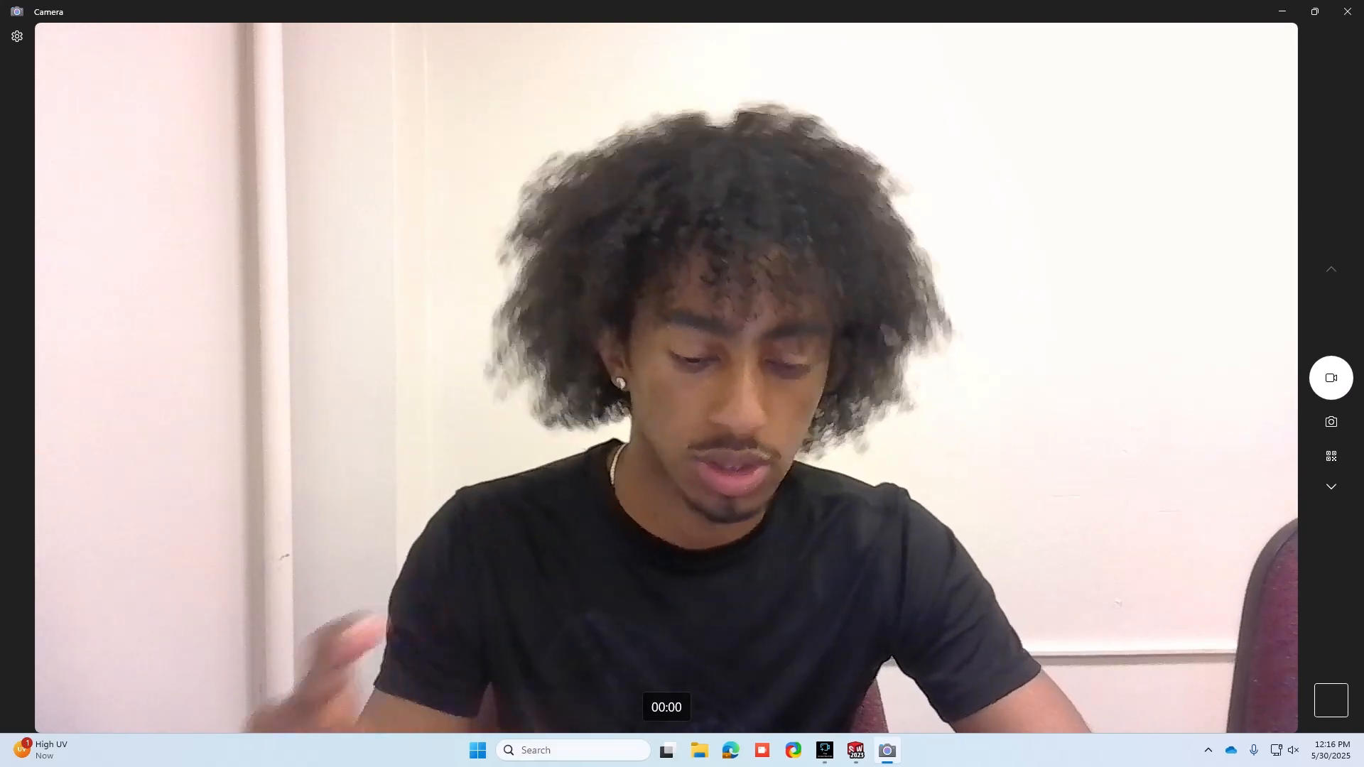
- Switch to SOLIDWORKS and create a new part with its units set to MMGS (millimeter, gram, second)
key(alt+Tab)
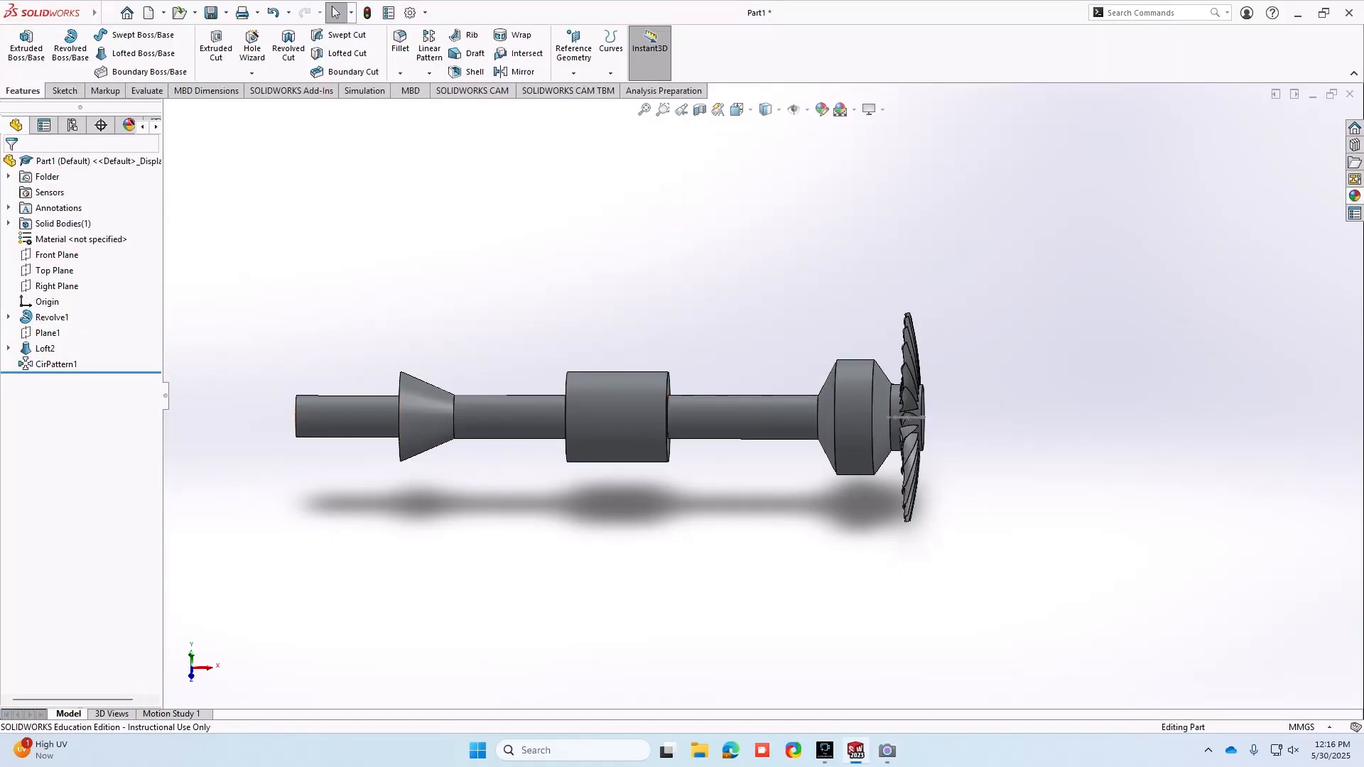
middle_drag(540, 427, 881, 440)
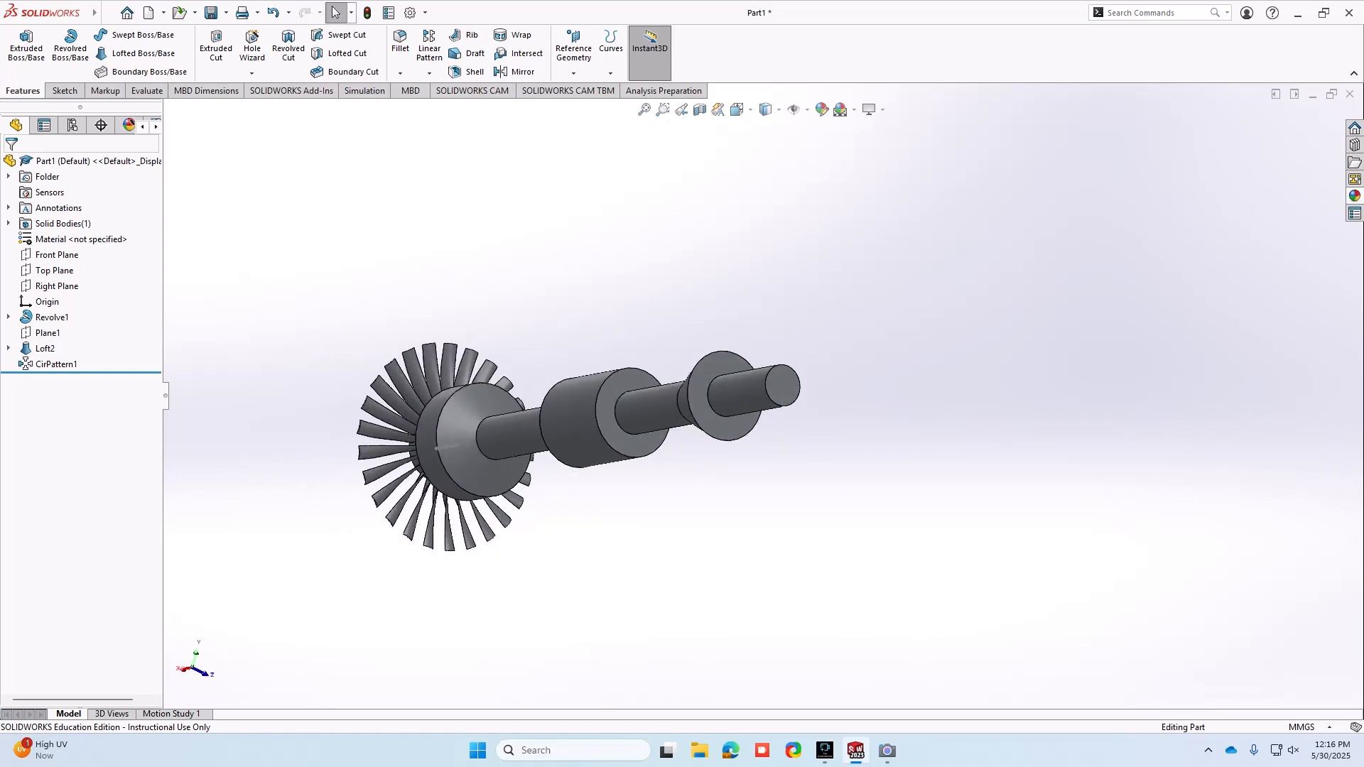
middle_drag(241, 349, 313, 389)
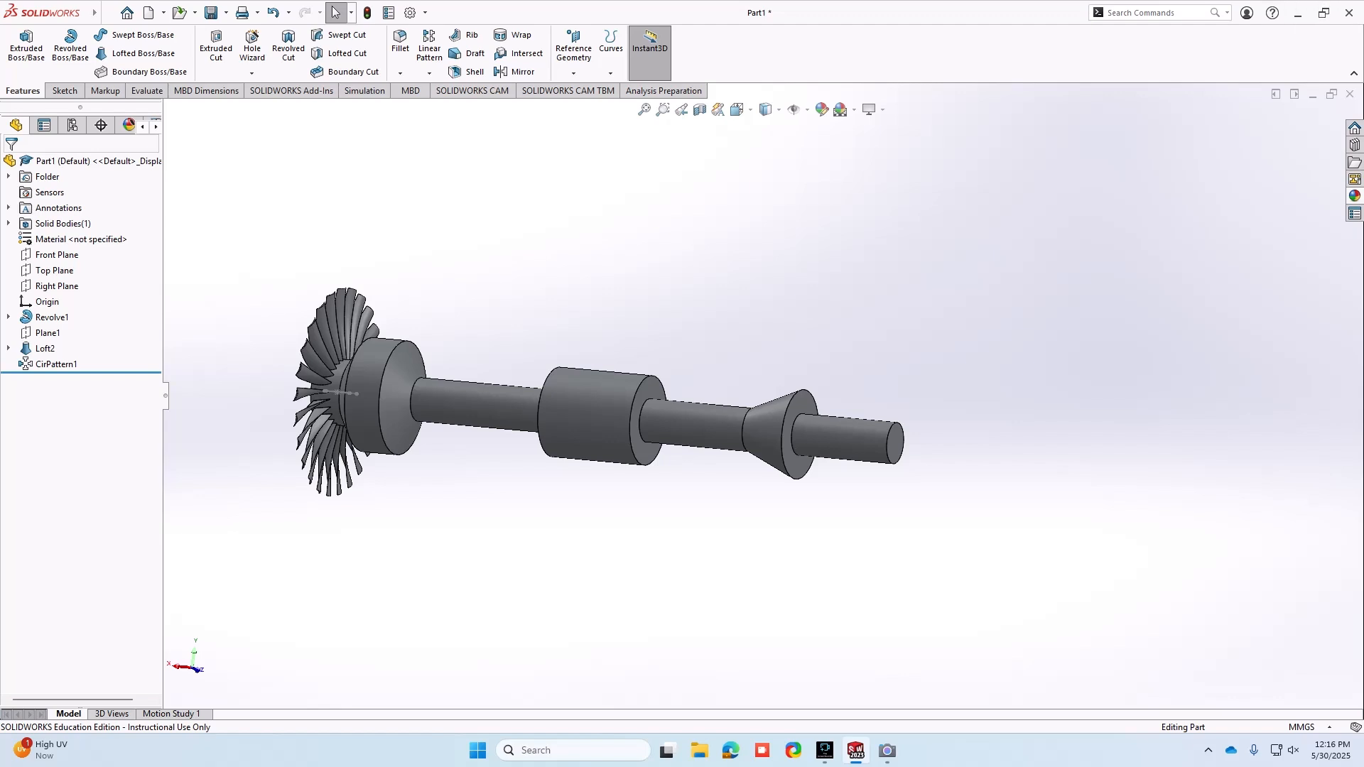
click(108, 13)
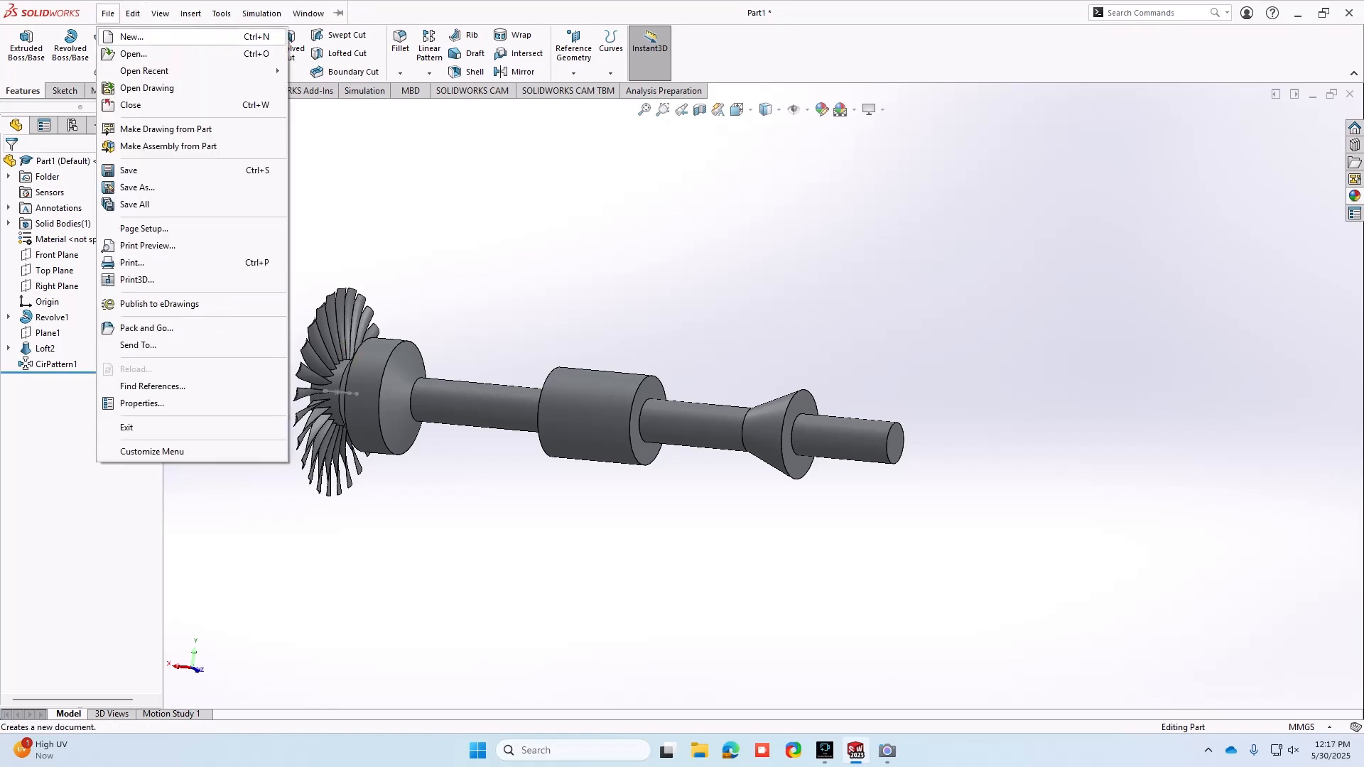
click(132, 36)
key(Return)
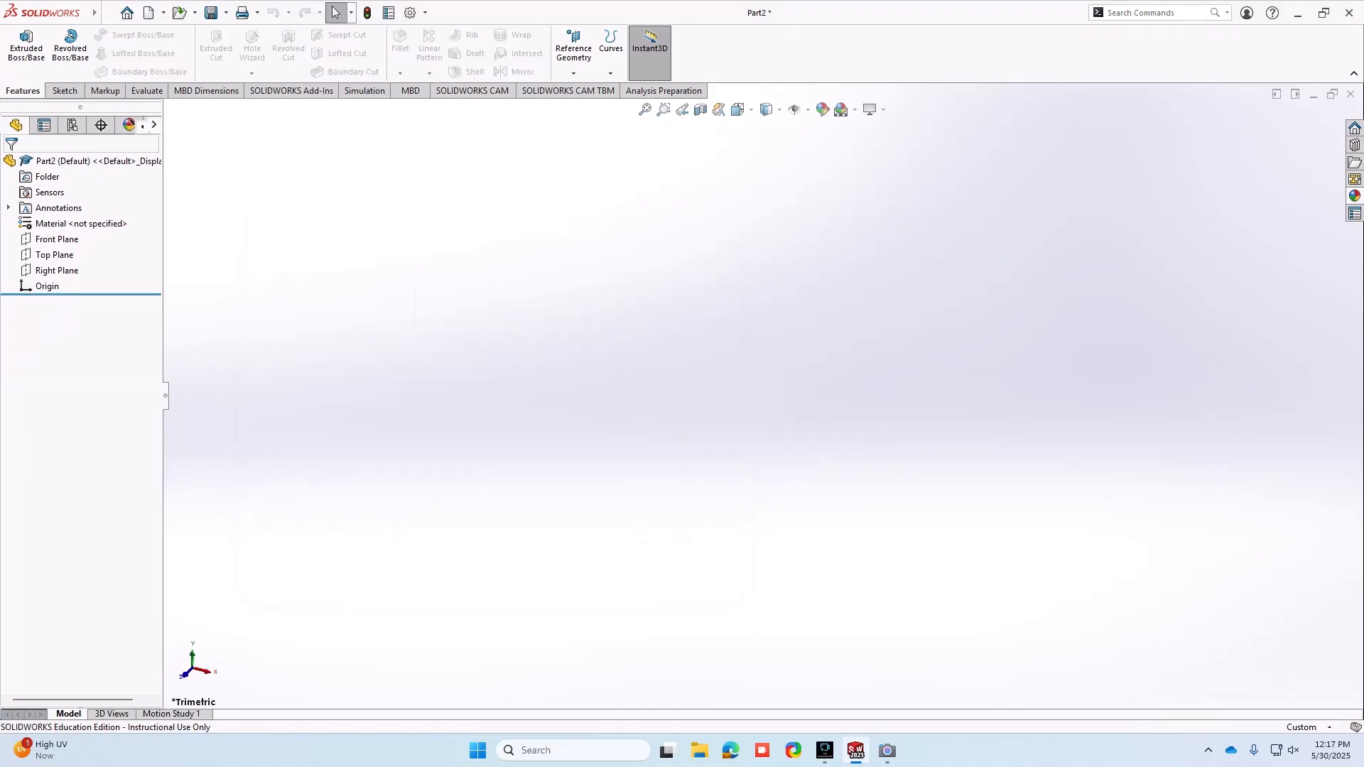
click(1305, 726)
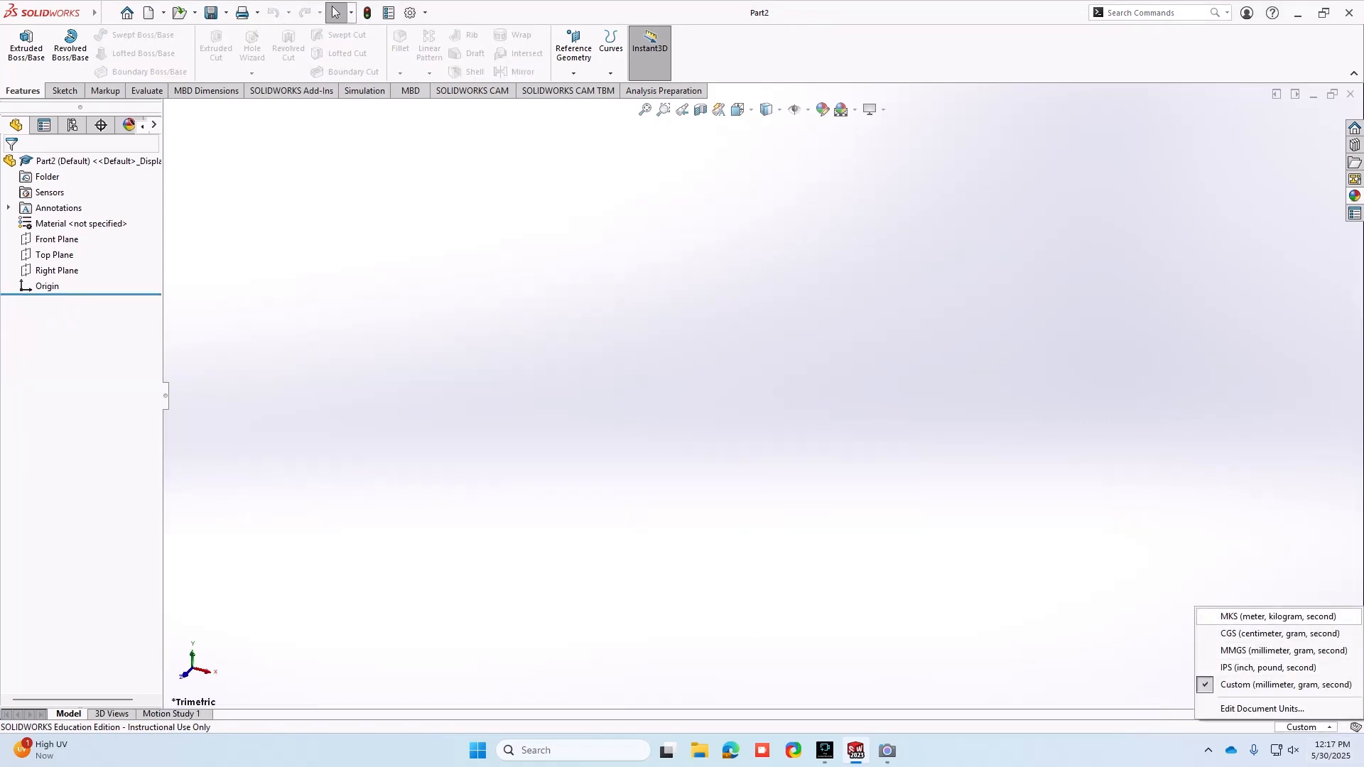
click(1283, 651)
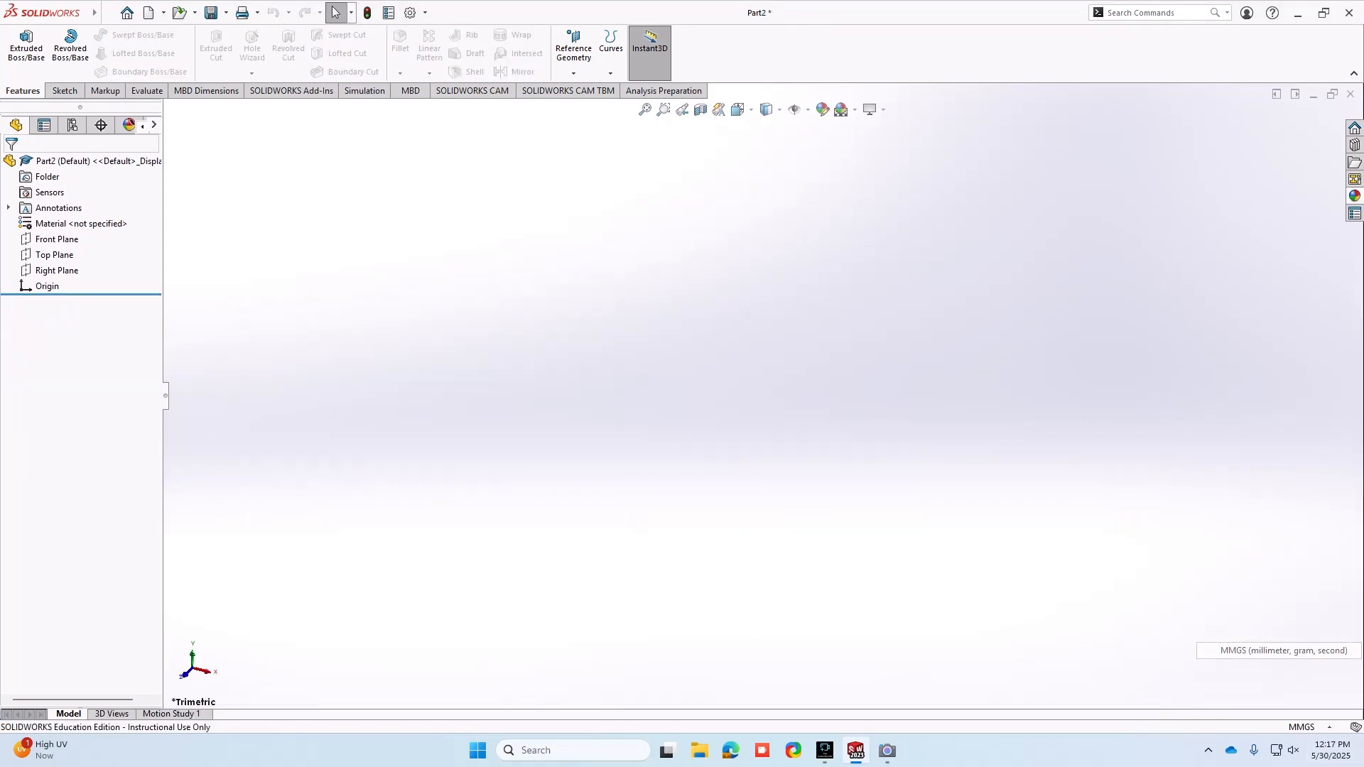
- Start a sketch on the Front Plane and draw a vertical line about 16 mm long upward from the origin
click(60, 239)
click(156, 220)
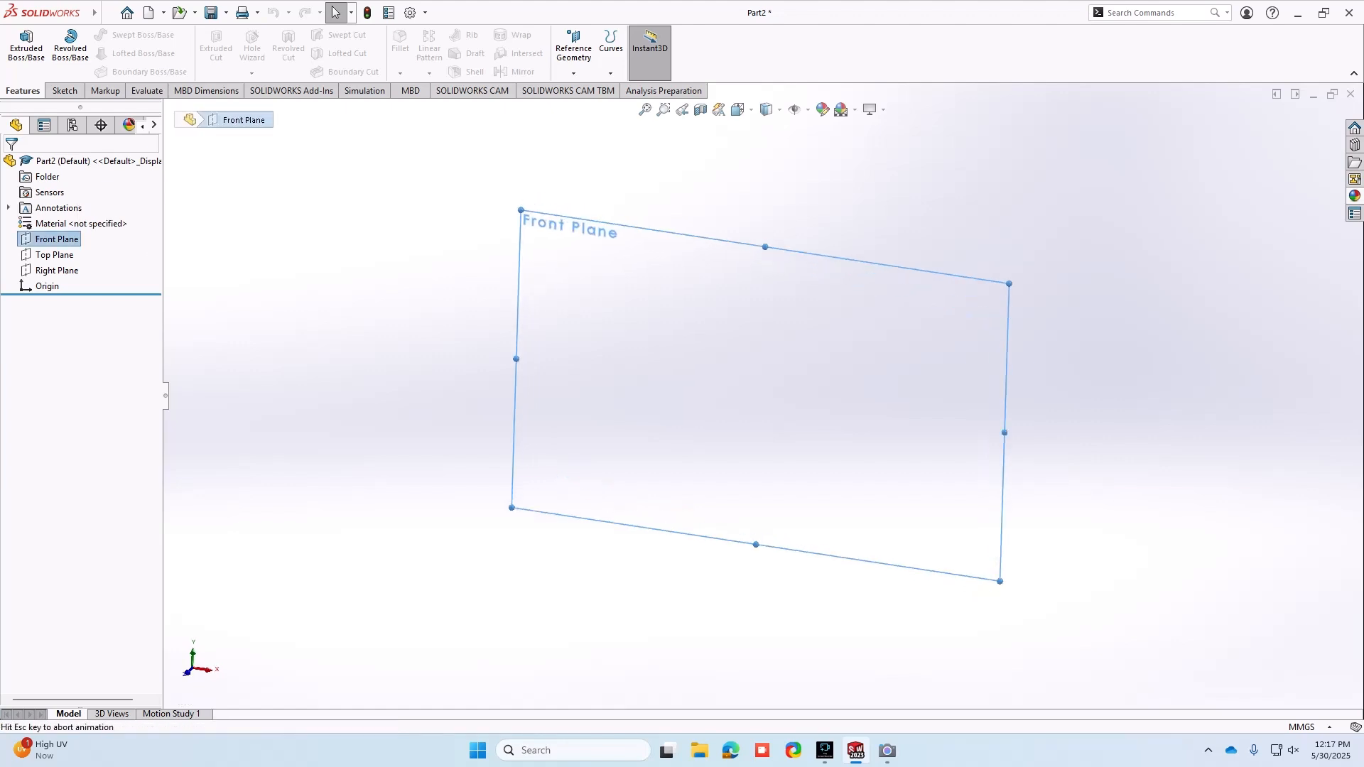
click(65, 90)
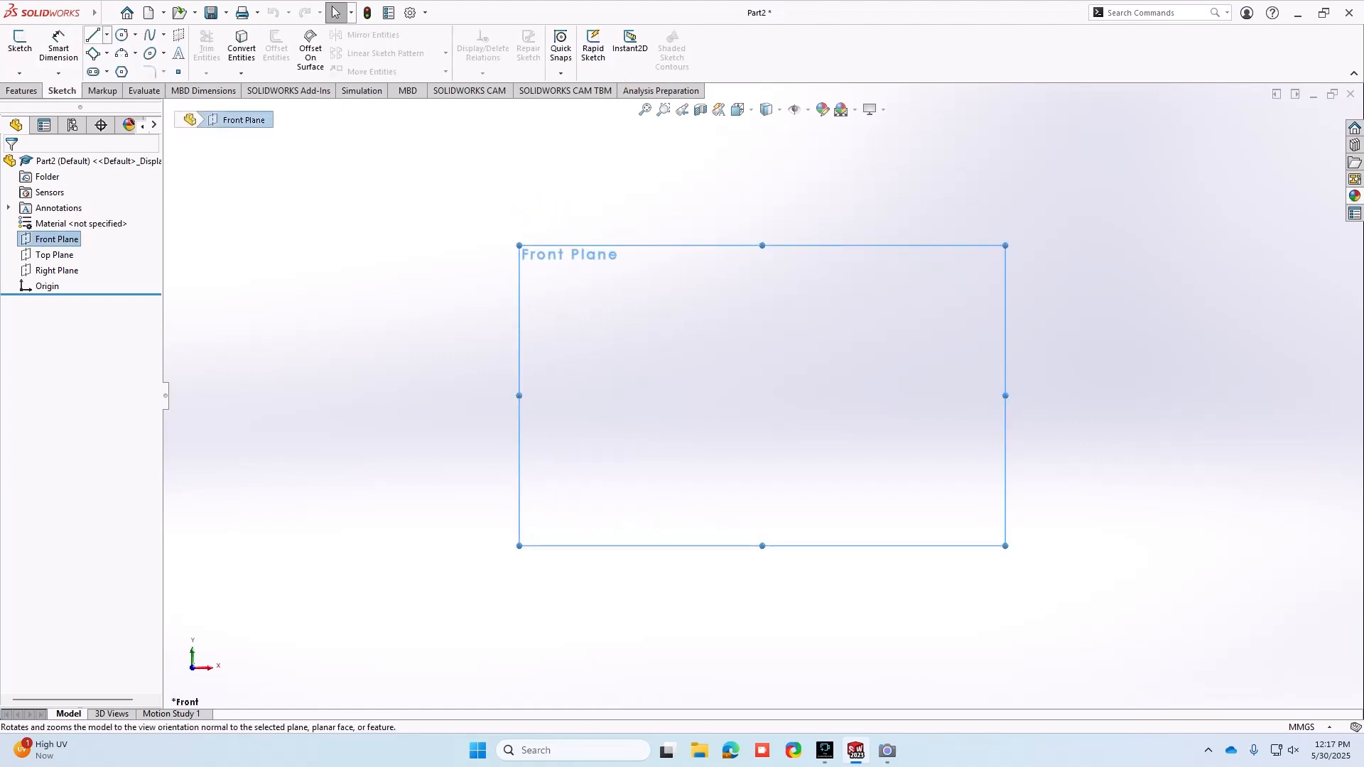
click(92, 36)
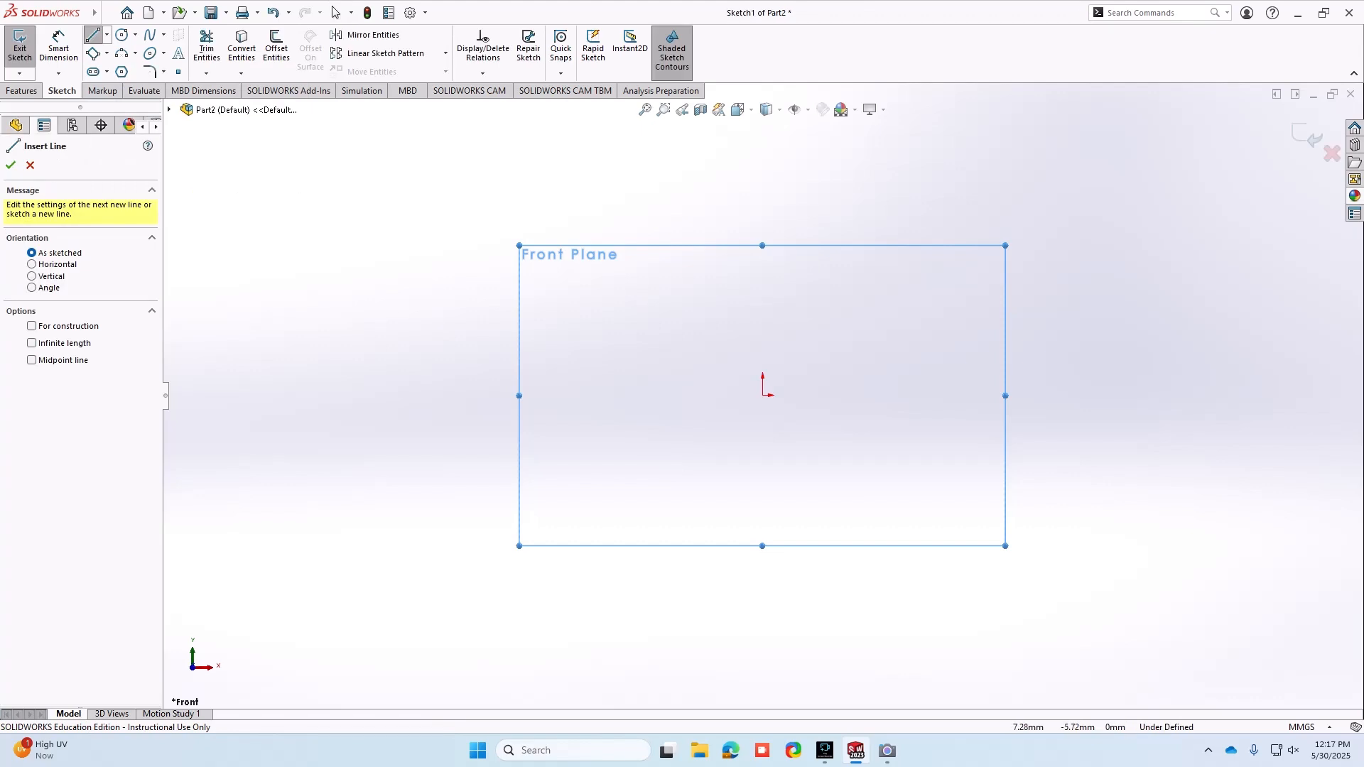
click(768, 395)
click(763, 351)
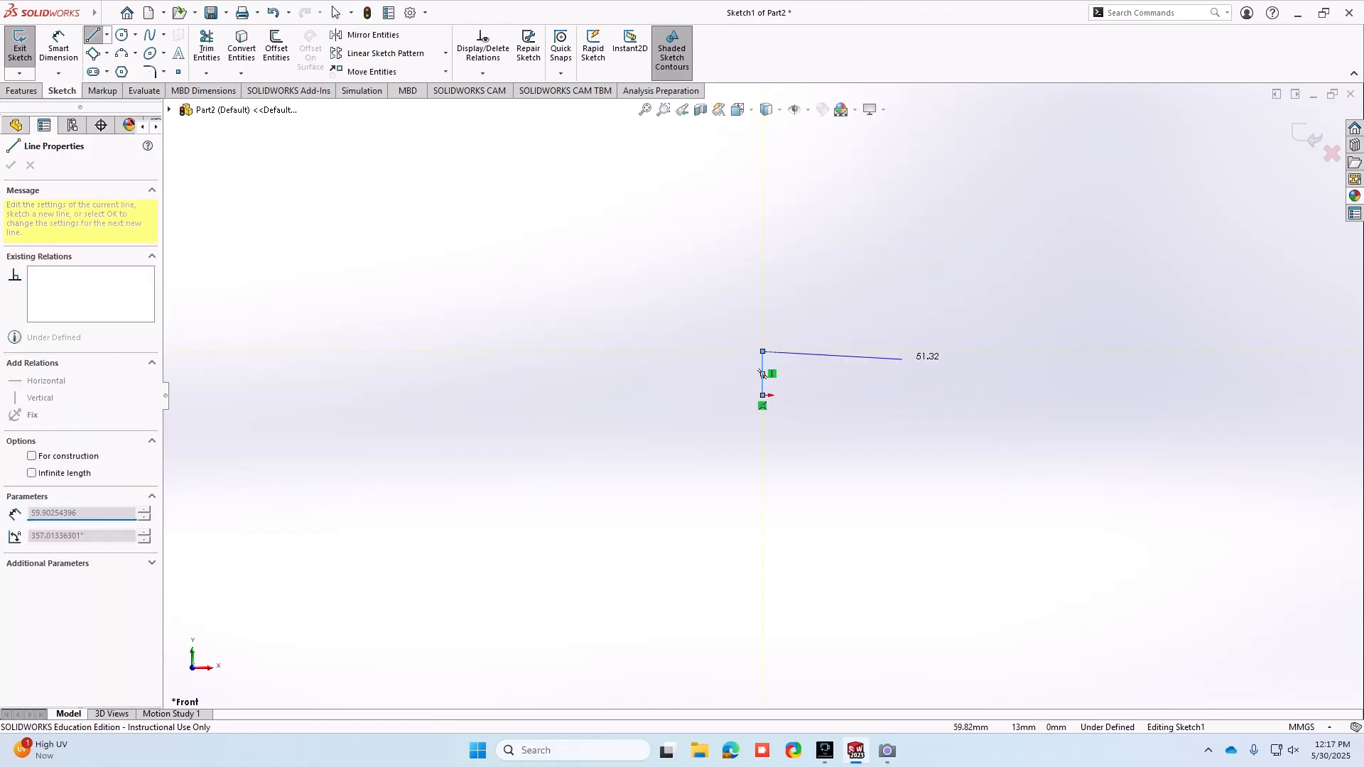
right_click(803, 350)
click(826, 359)
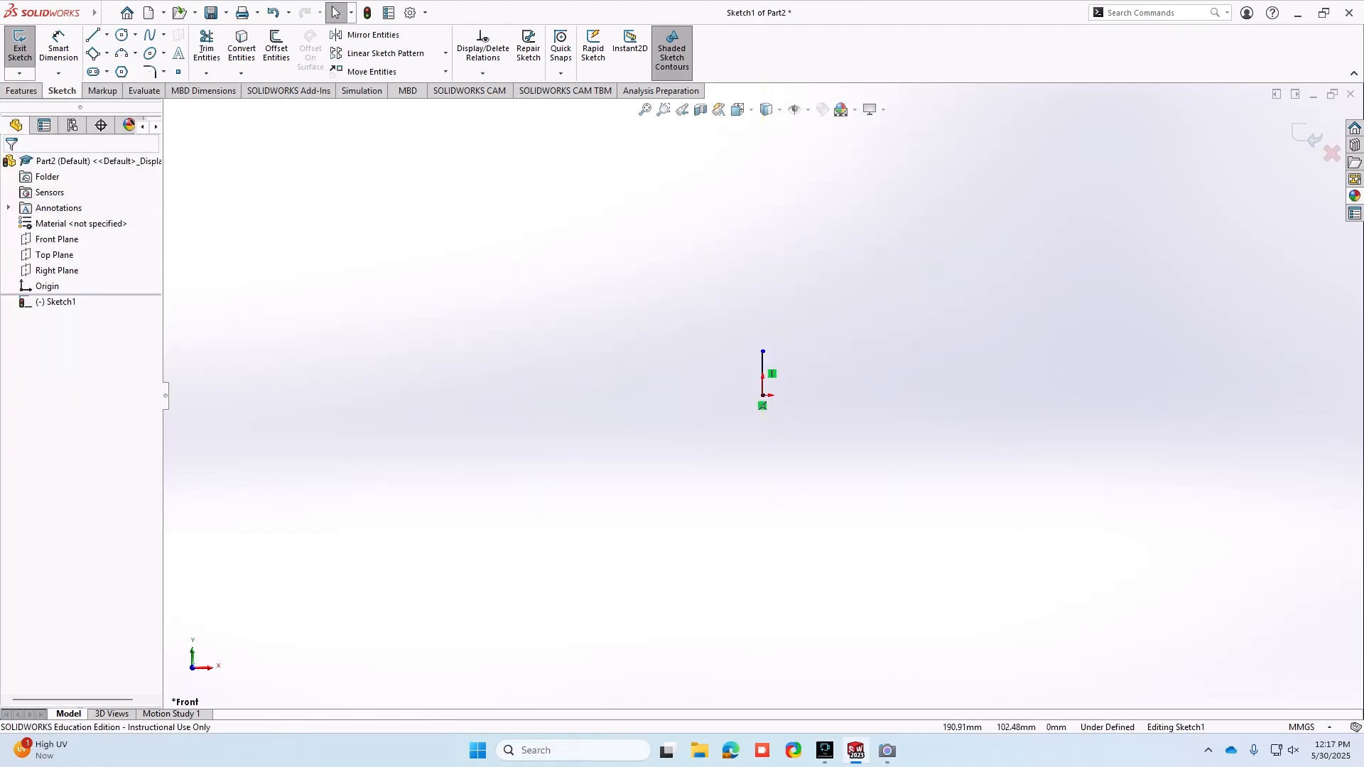
- Shrink the SOLIDWORKS and Camera windows so that they sit side by side
click(1324, 13)
click(1279, 42)
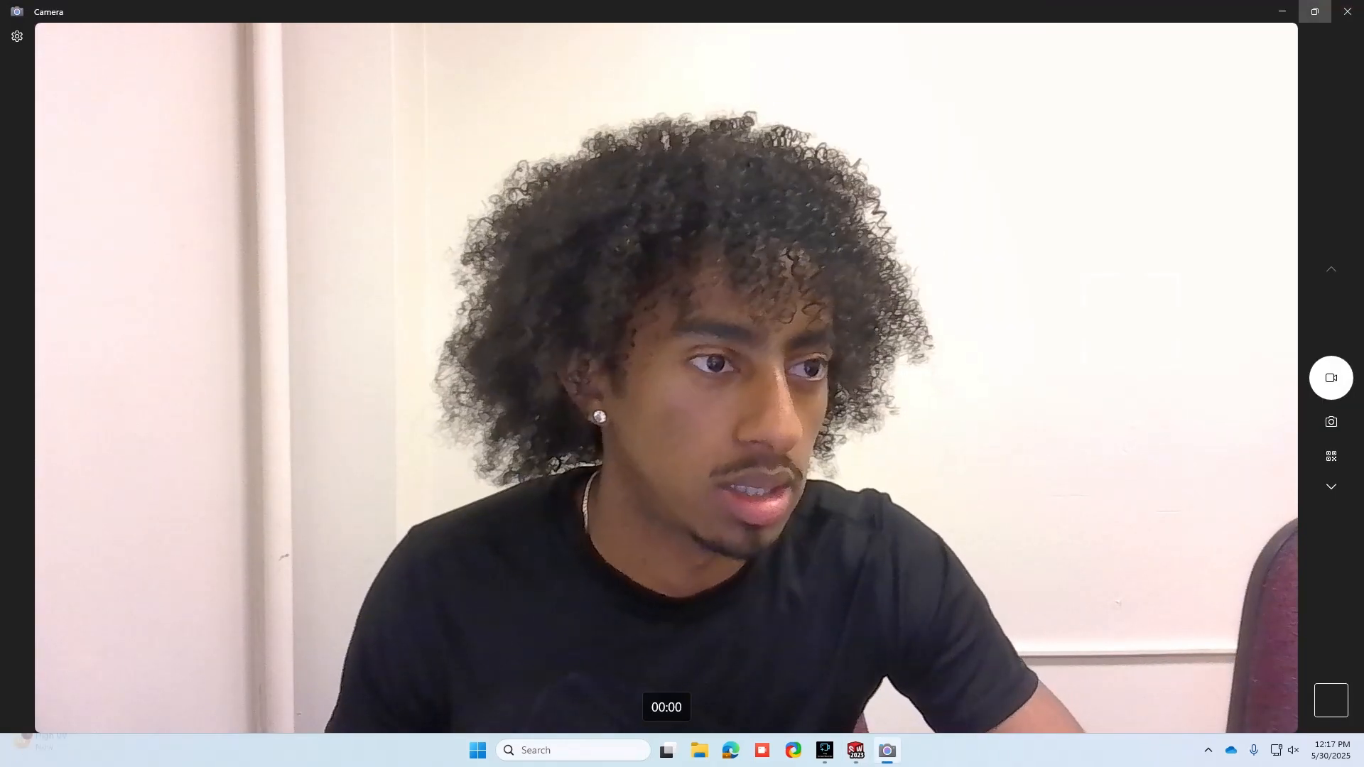
click(1315, 11)
drag(1213, 677, 1216, 731)
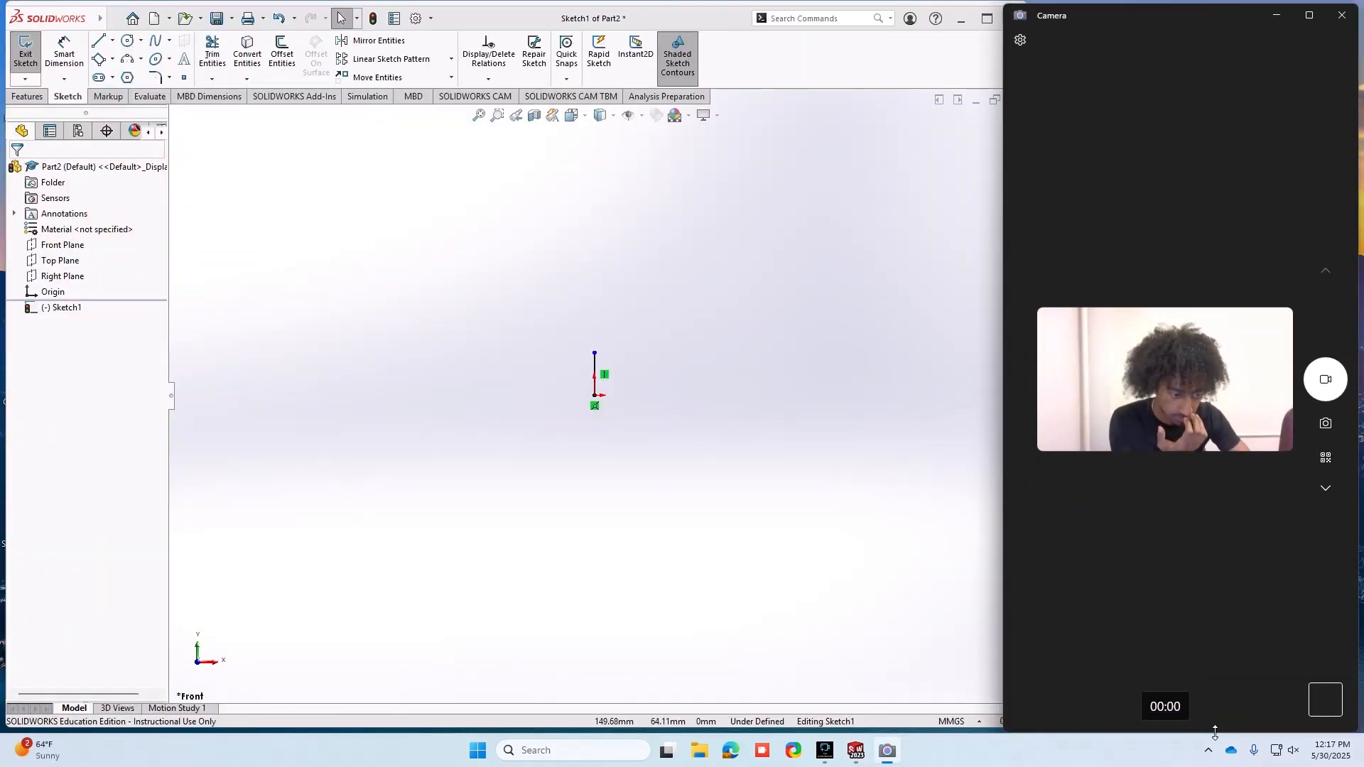
click(945, 572)
- From the vertical line's upper end, draw a horizontal line about 31 mm long, a vertical rise and a slanted line back down
click(98, 41)
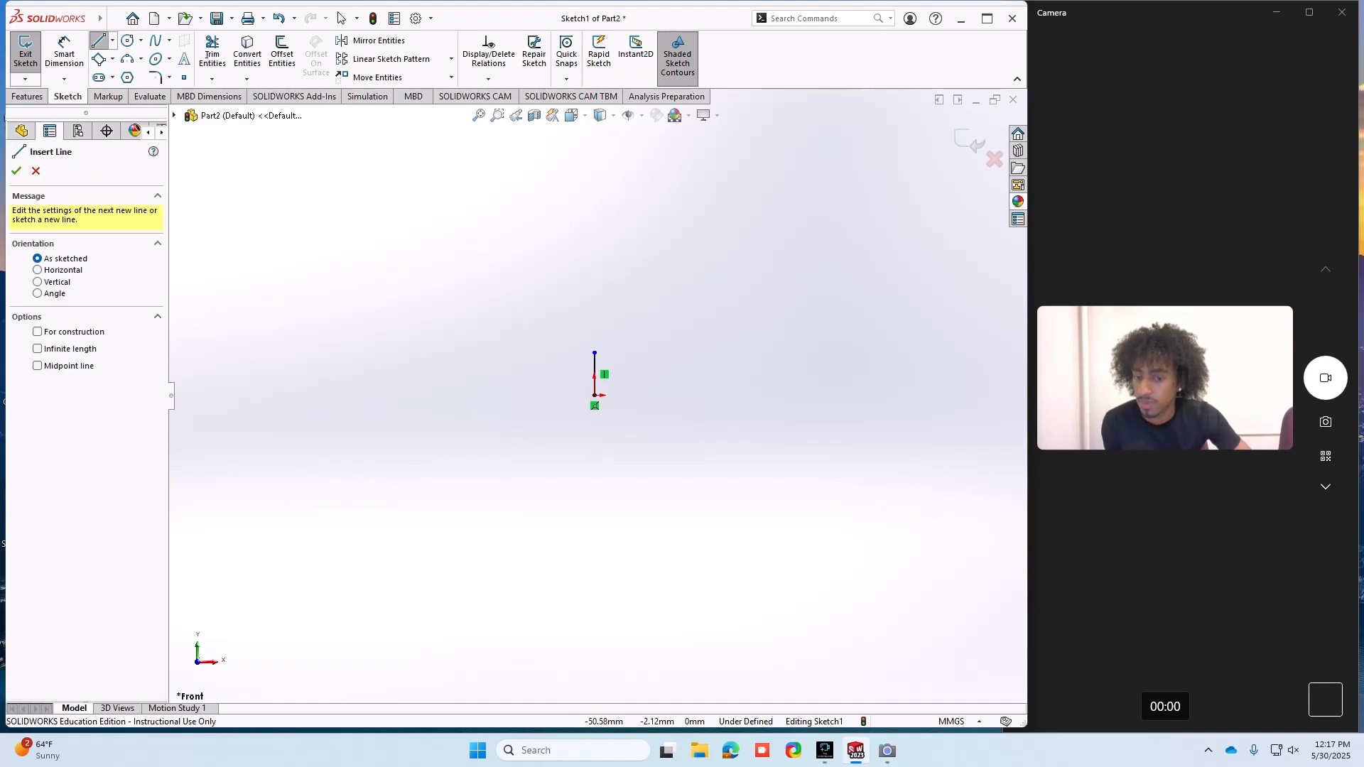
scroll(648, 435, down, 5)
scroll(583, 355, up, 3)
click(545, 294)
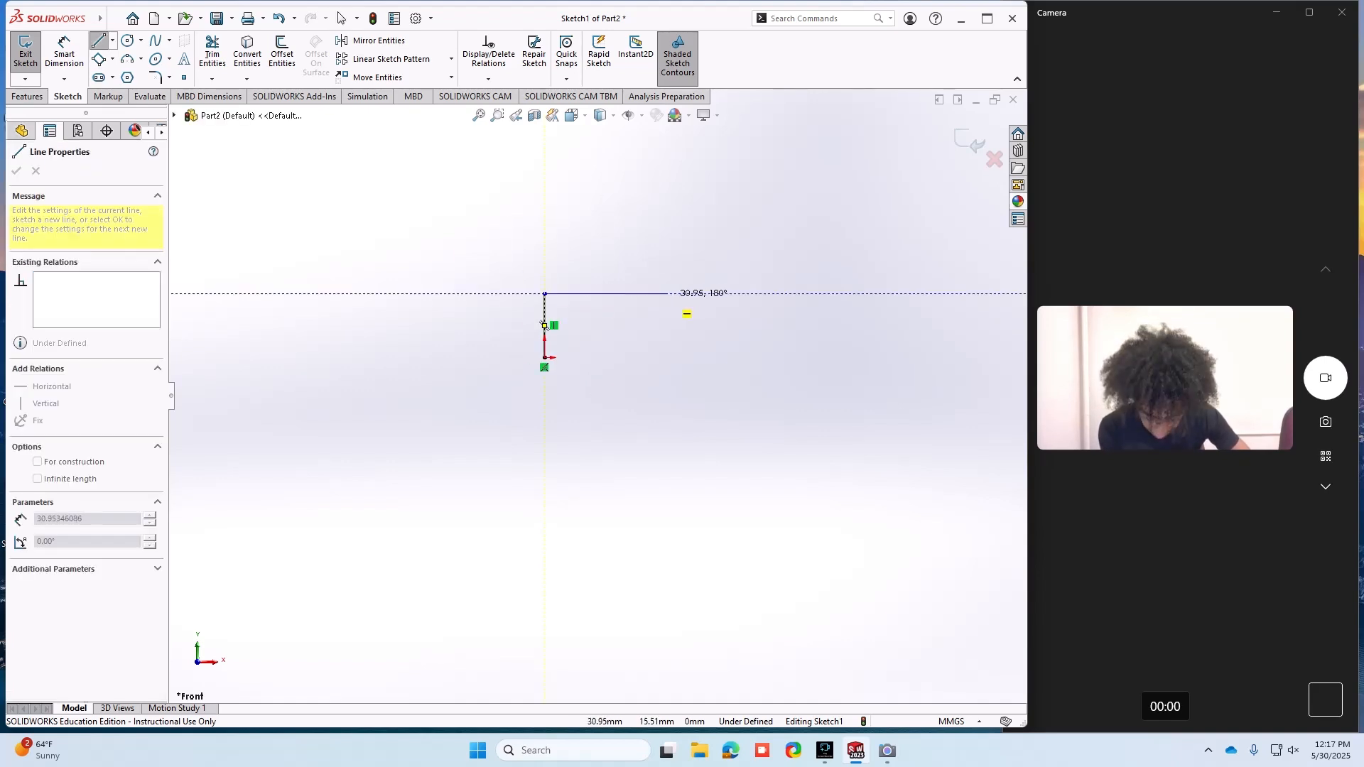
click(668, 293)
click(666, 224)
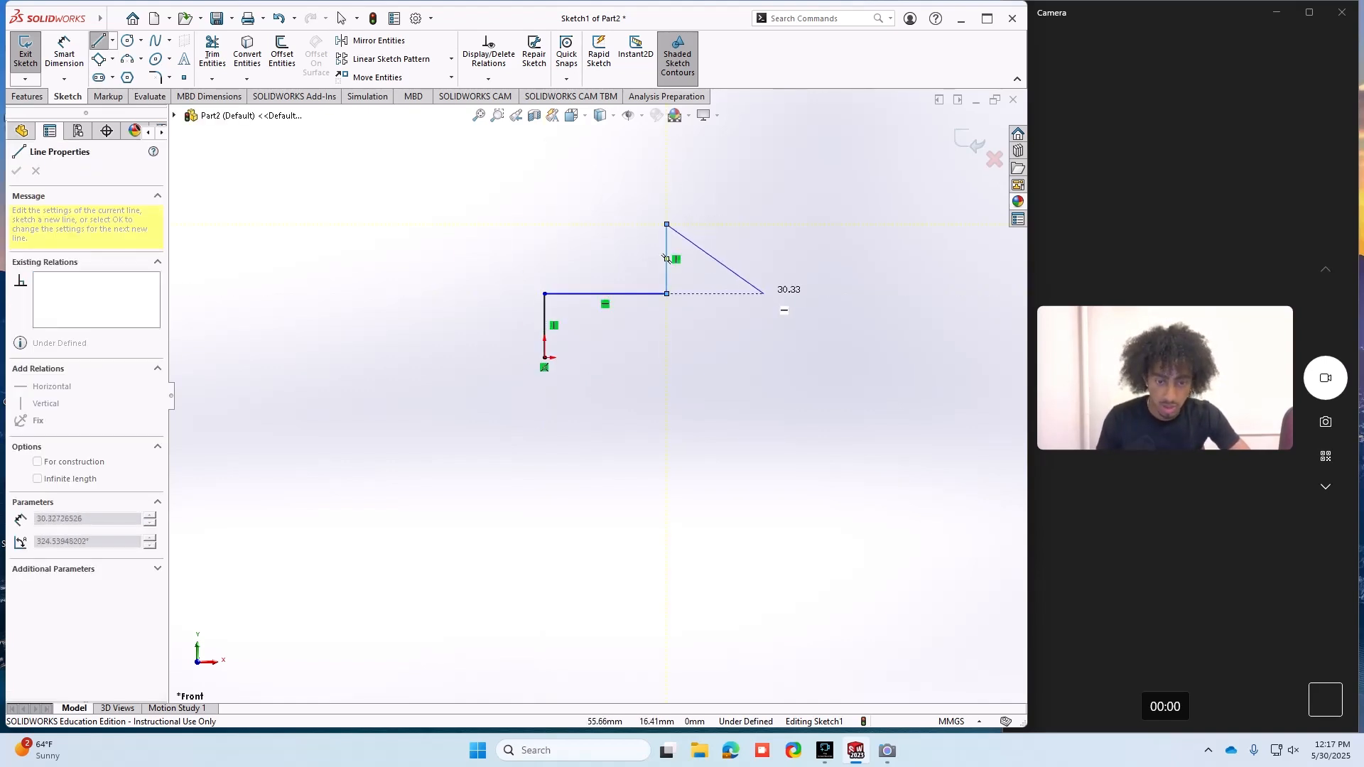
click(764, 294)
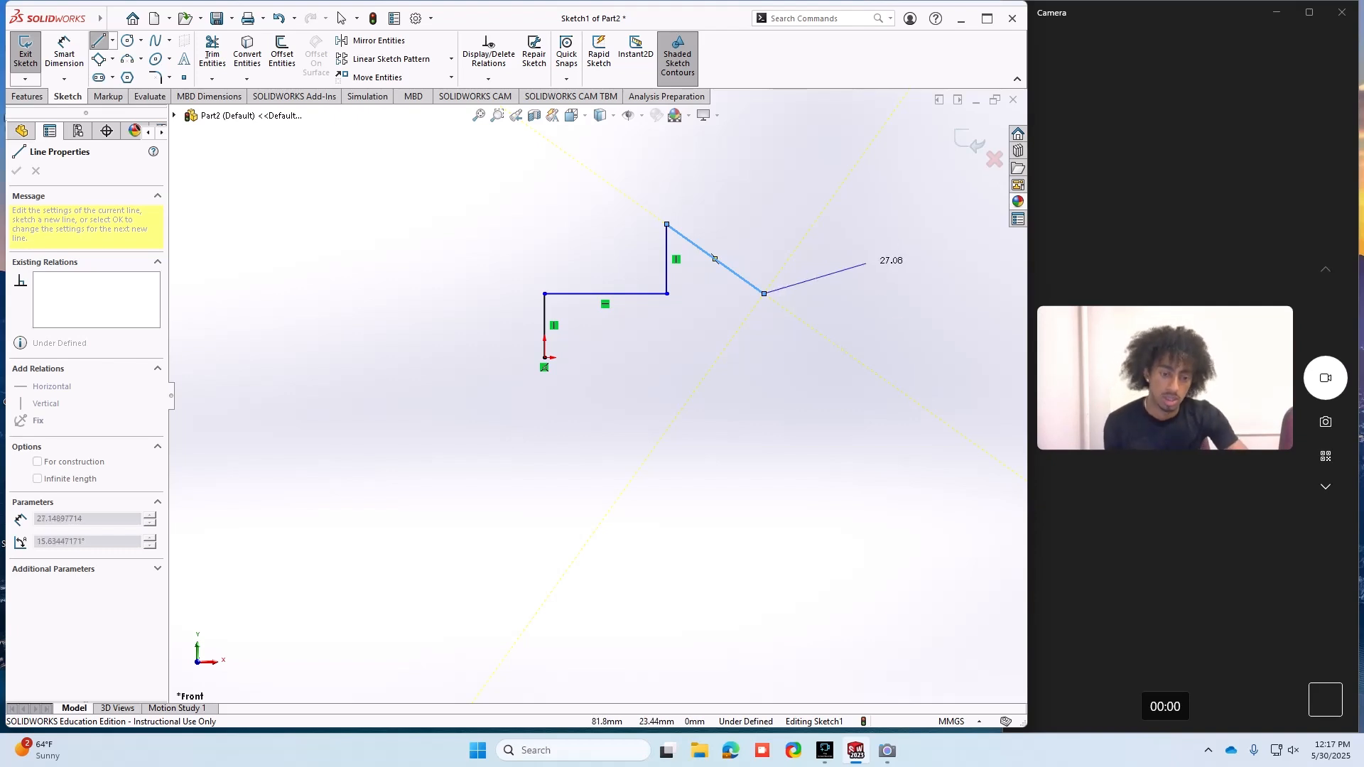
- Continue the profile with a horizontal line, a rectangular step about 29 mm wide and another horizontal line at the same base height
scroll(874, 299, down, 2)
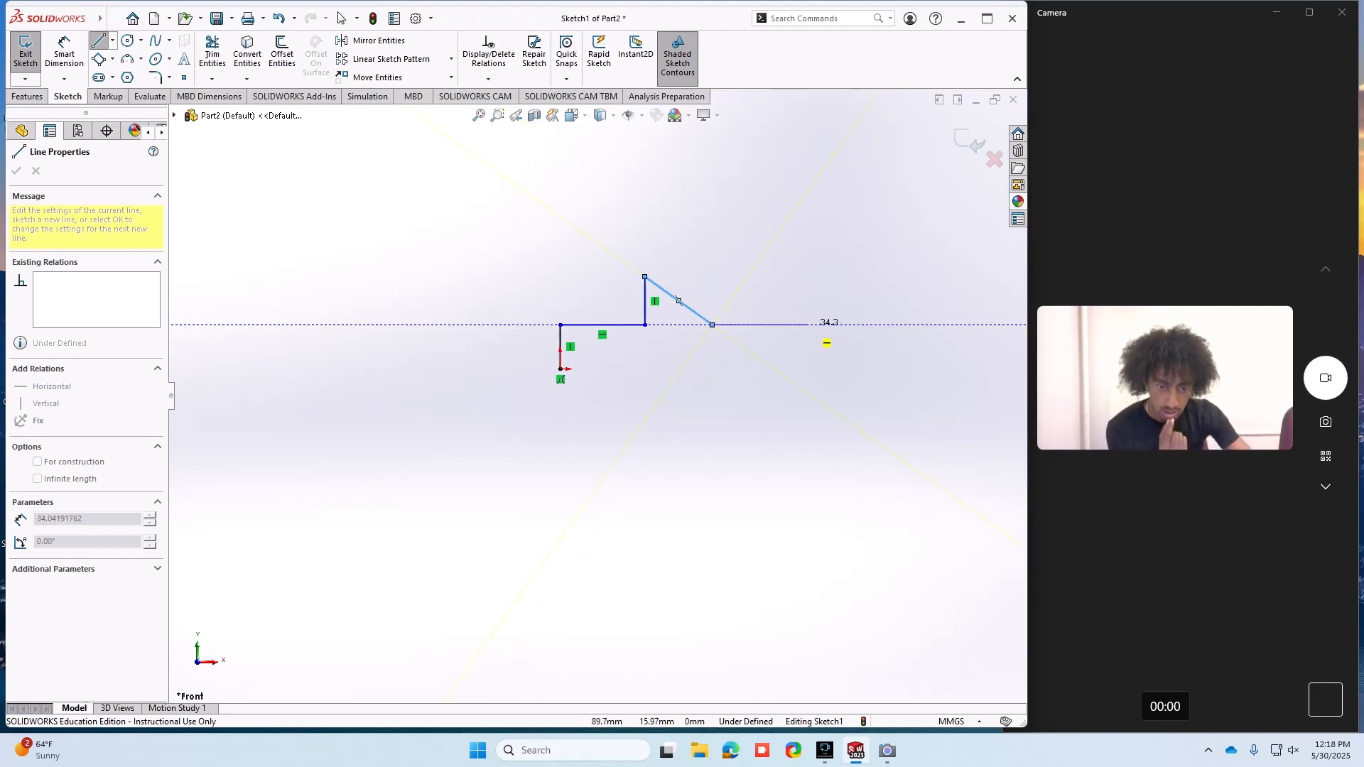
click(803, 325)
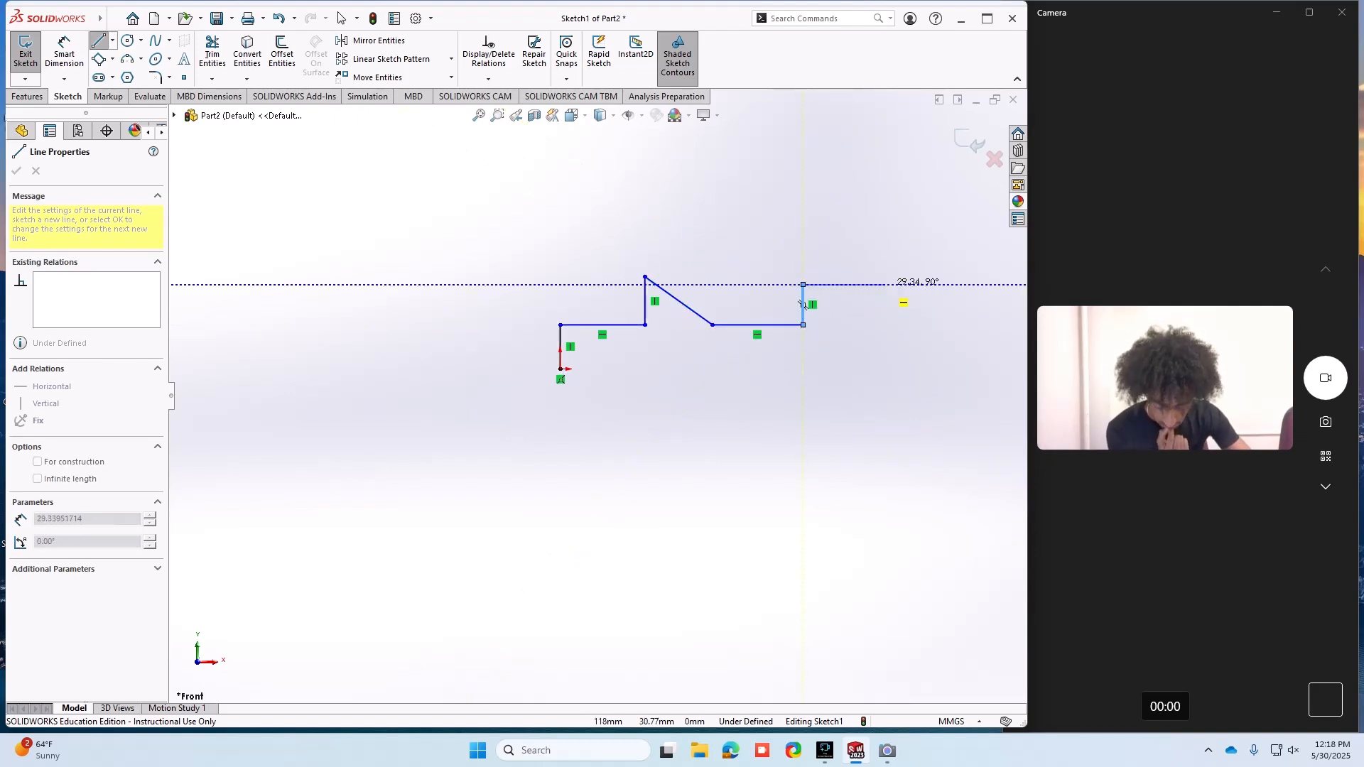
click(804, 285)
click(884, 285)
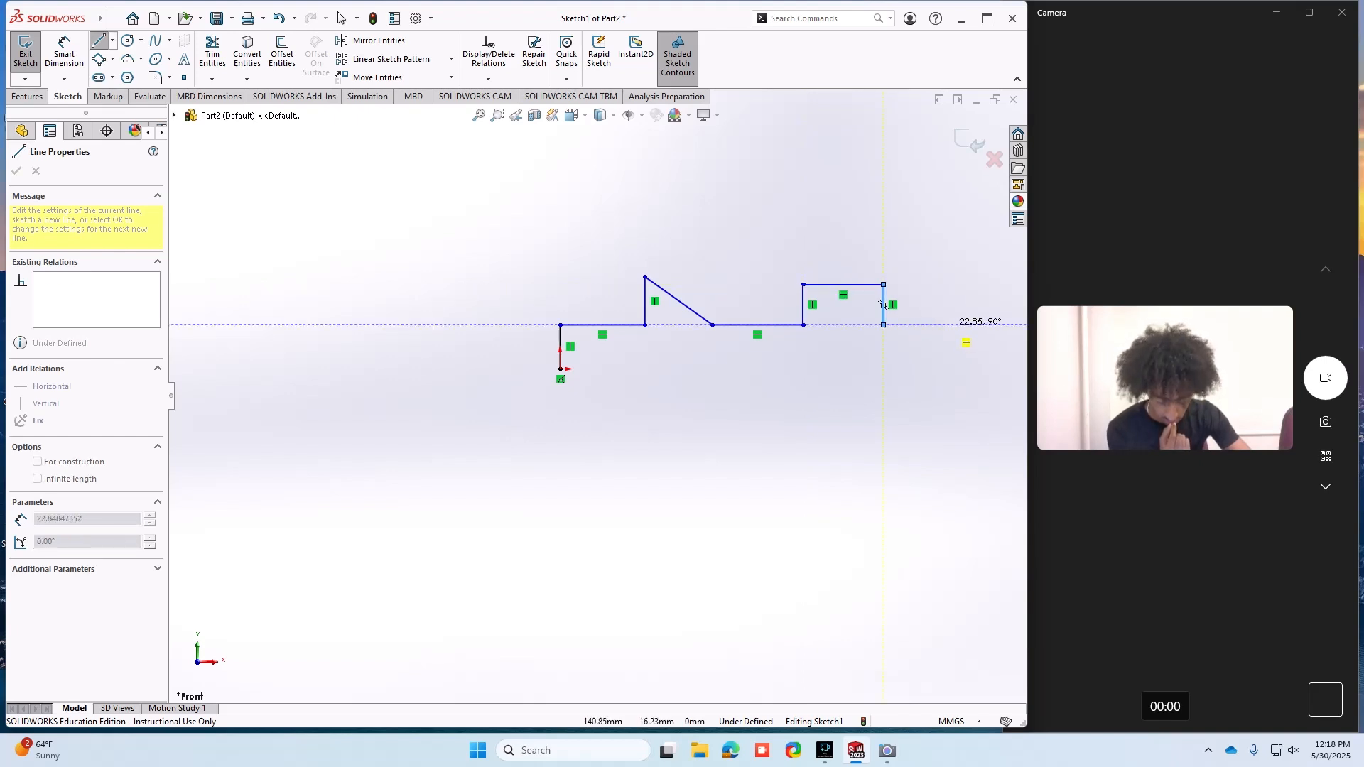
click(950, 324)
scroll(971, 287, up, 3)
scroll(876, 321, down, 4)
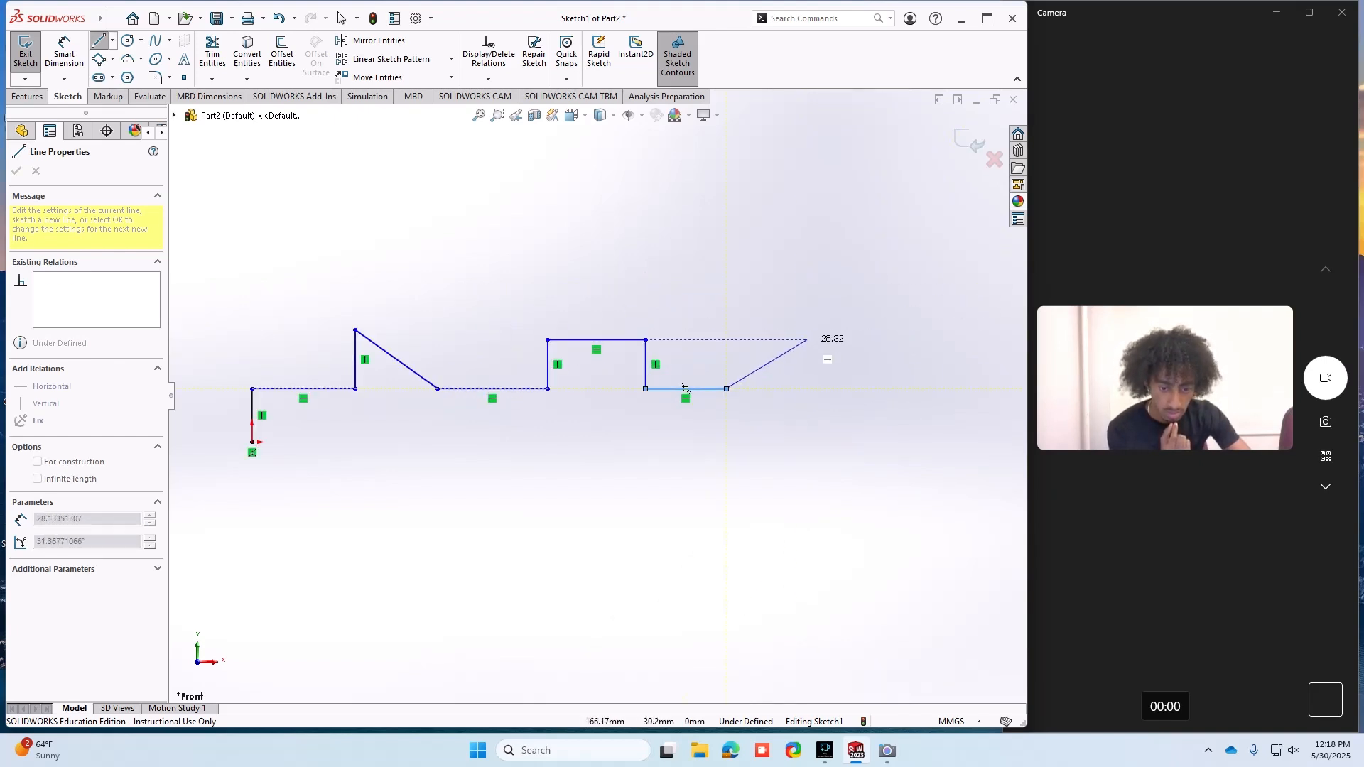
- Add a trapezoidal step and a short end section, and close the profile back to the origin with a bottom line about 211 mm long
click(774, 340)
click(847, 340)
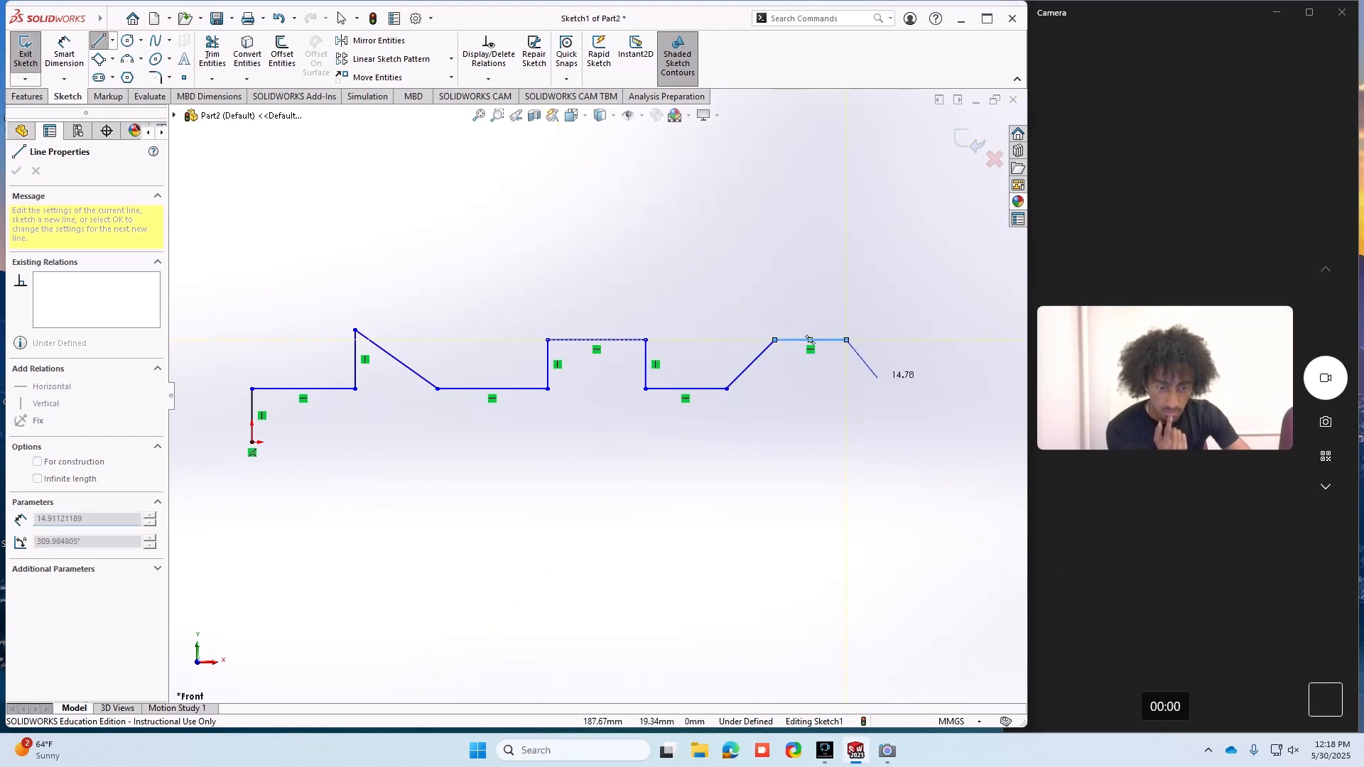
click(895, 389)
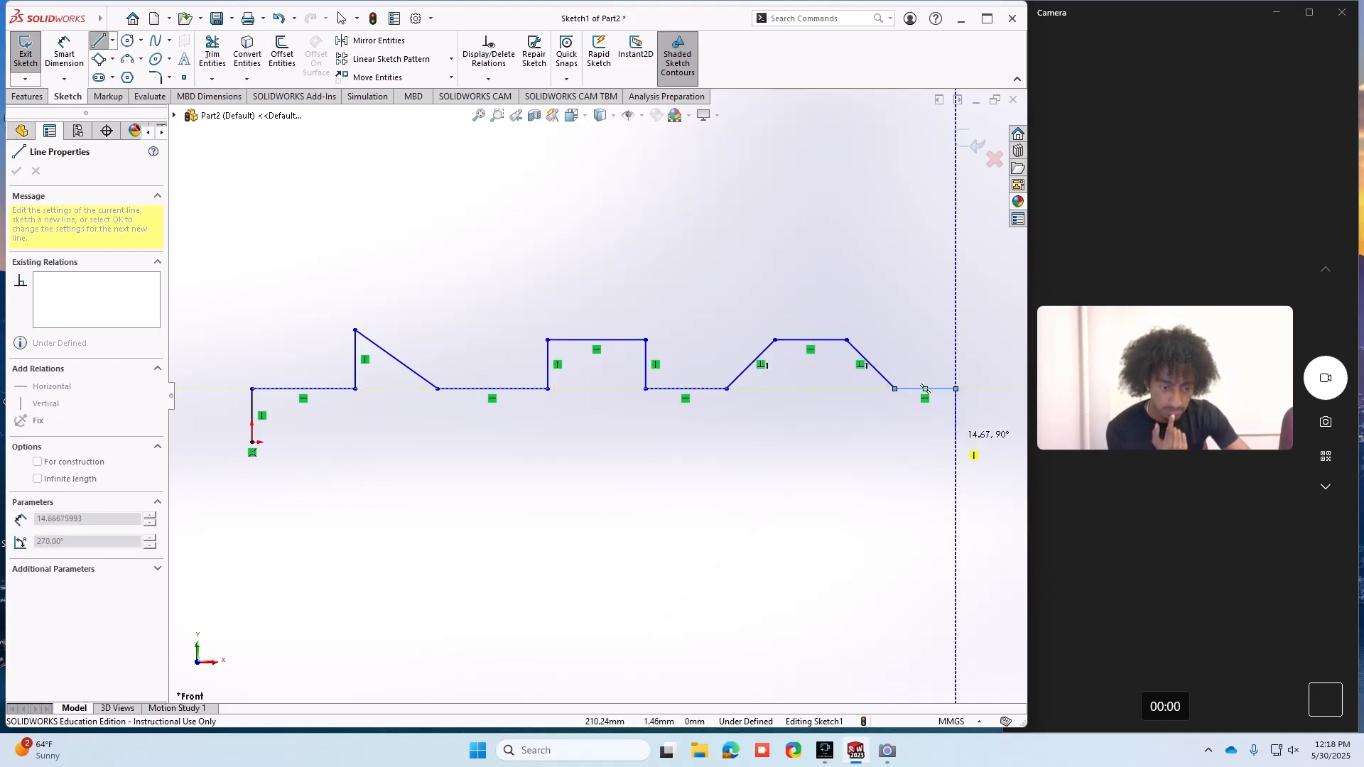
click(955, 388)
click(956, 442)
click(252, 441)
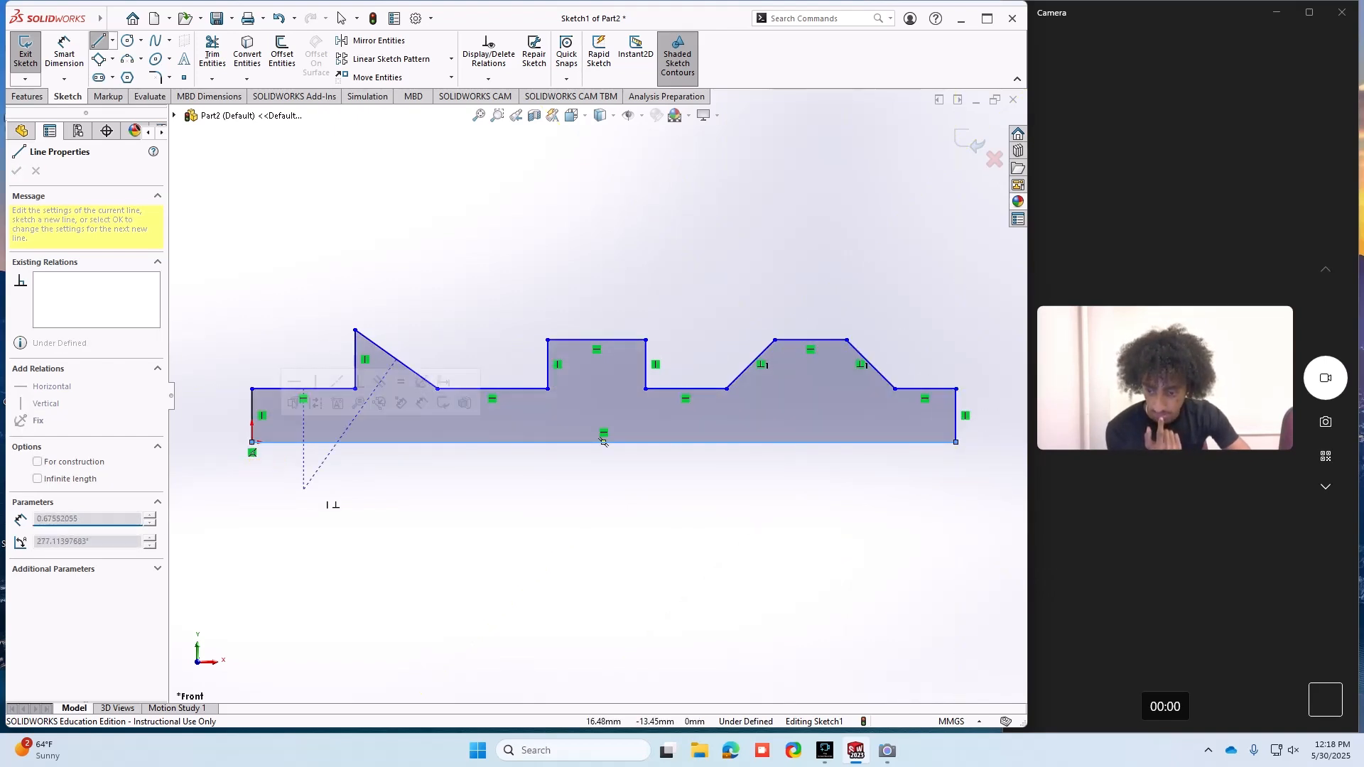
right_click(370, 518)
click(398, 529)
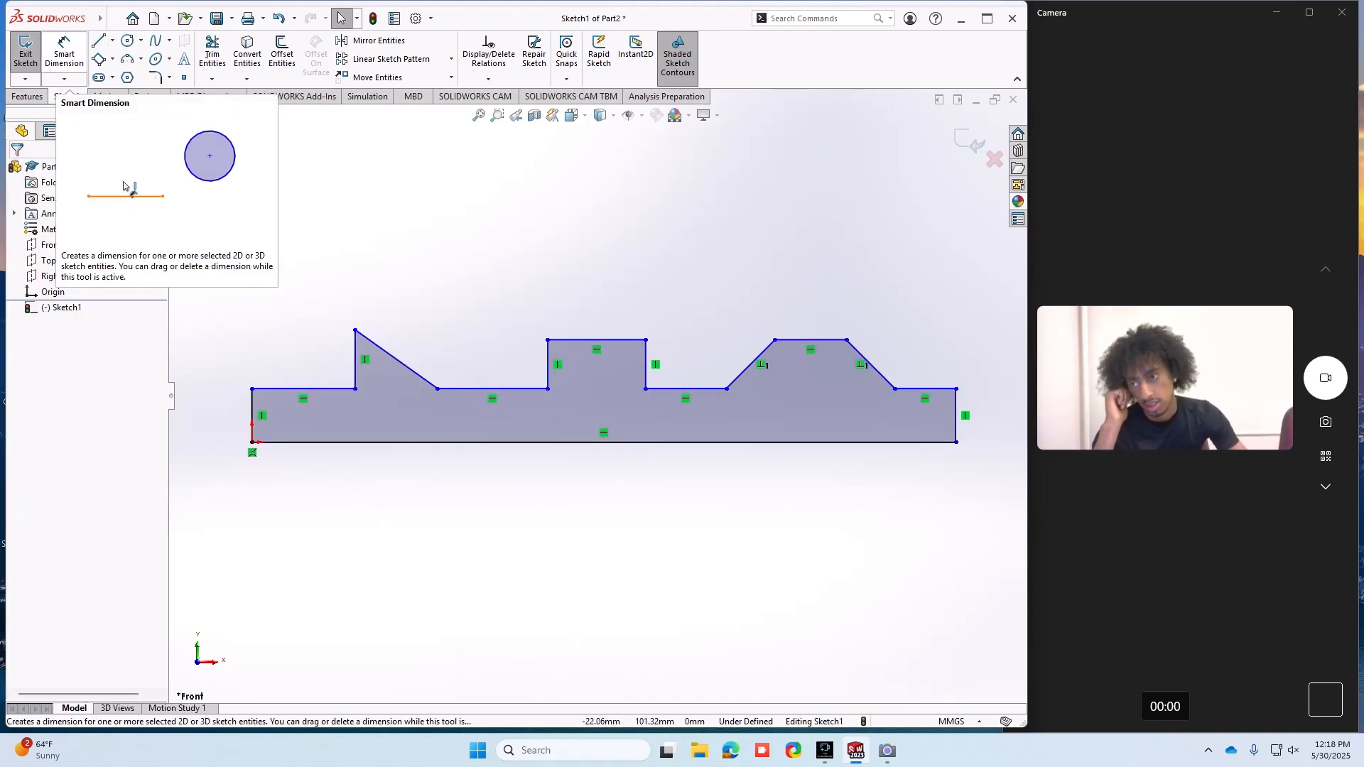
- Dimension the profile's long bottom line to 600 mm
click(64, 51)
click(611, 442)
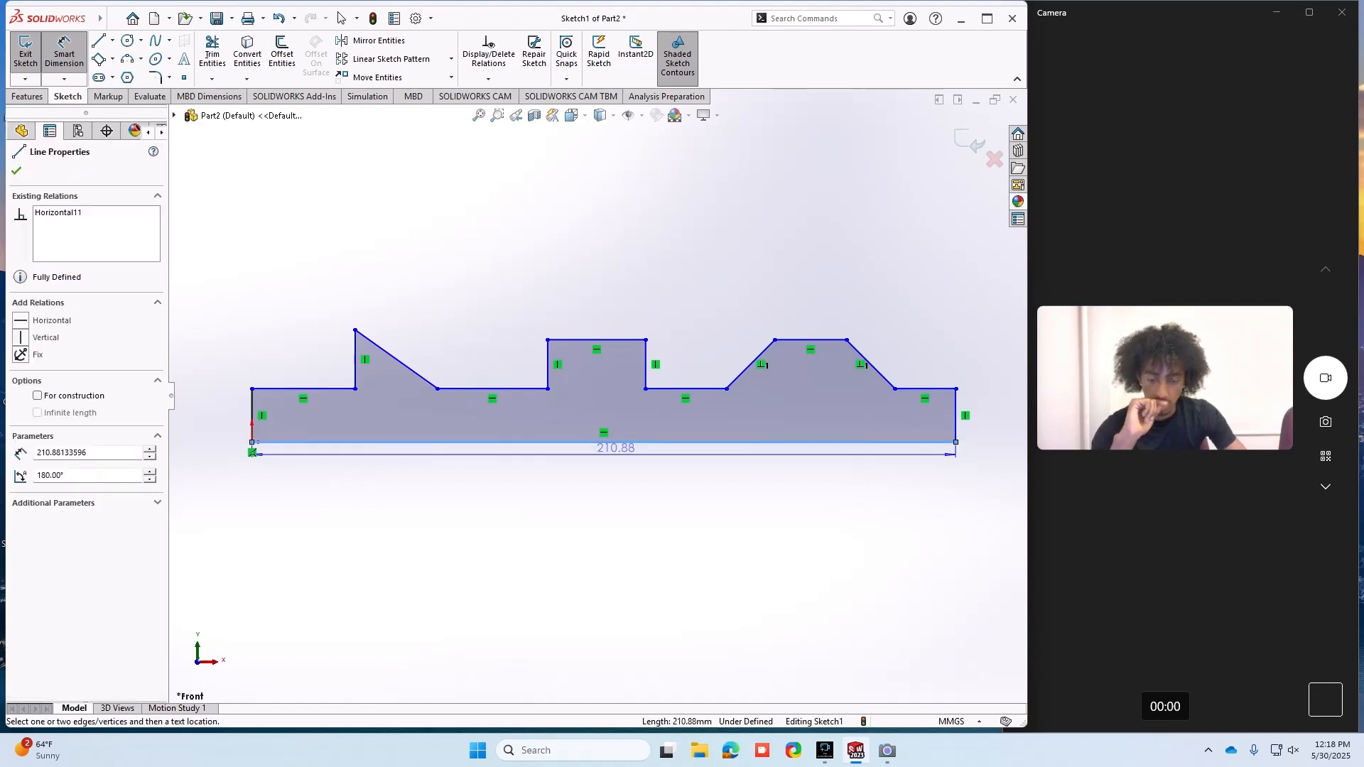
click(611, 530)
text(660)
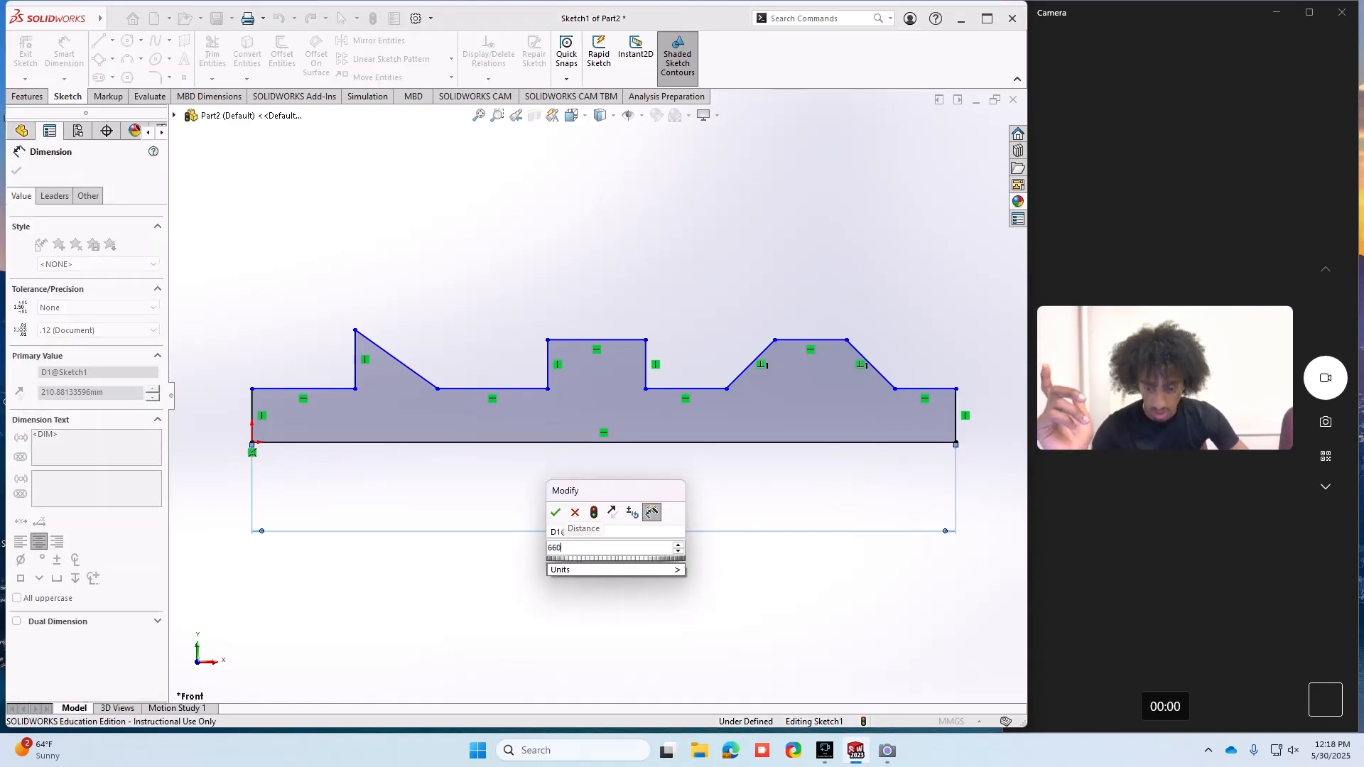
key(Return)
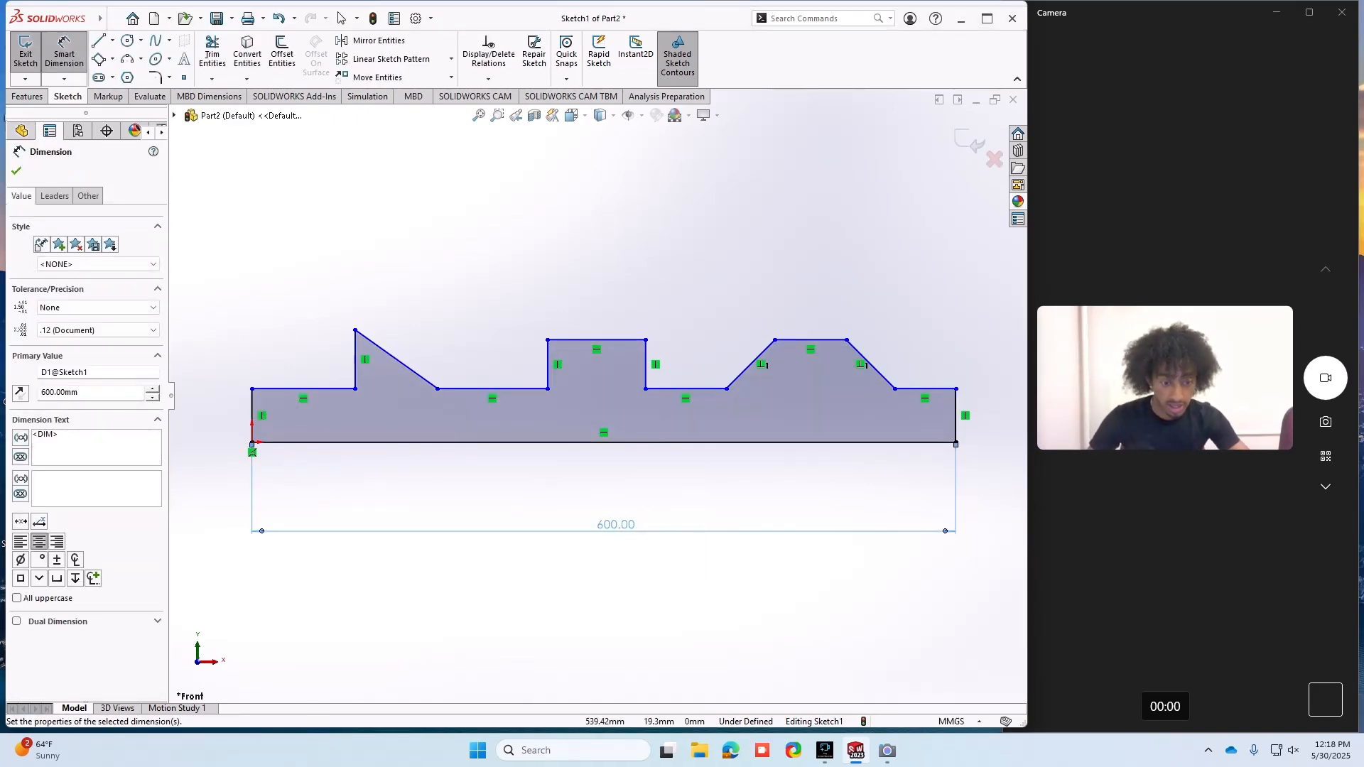
- Dimension the vertical line at the profile's right end to 20 mm
click(956, 416)
click(988, 419)
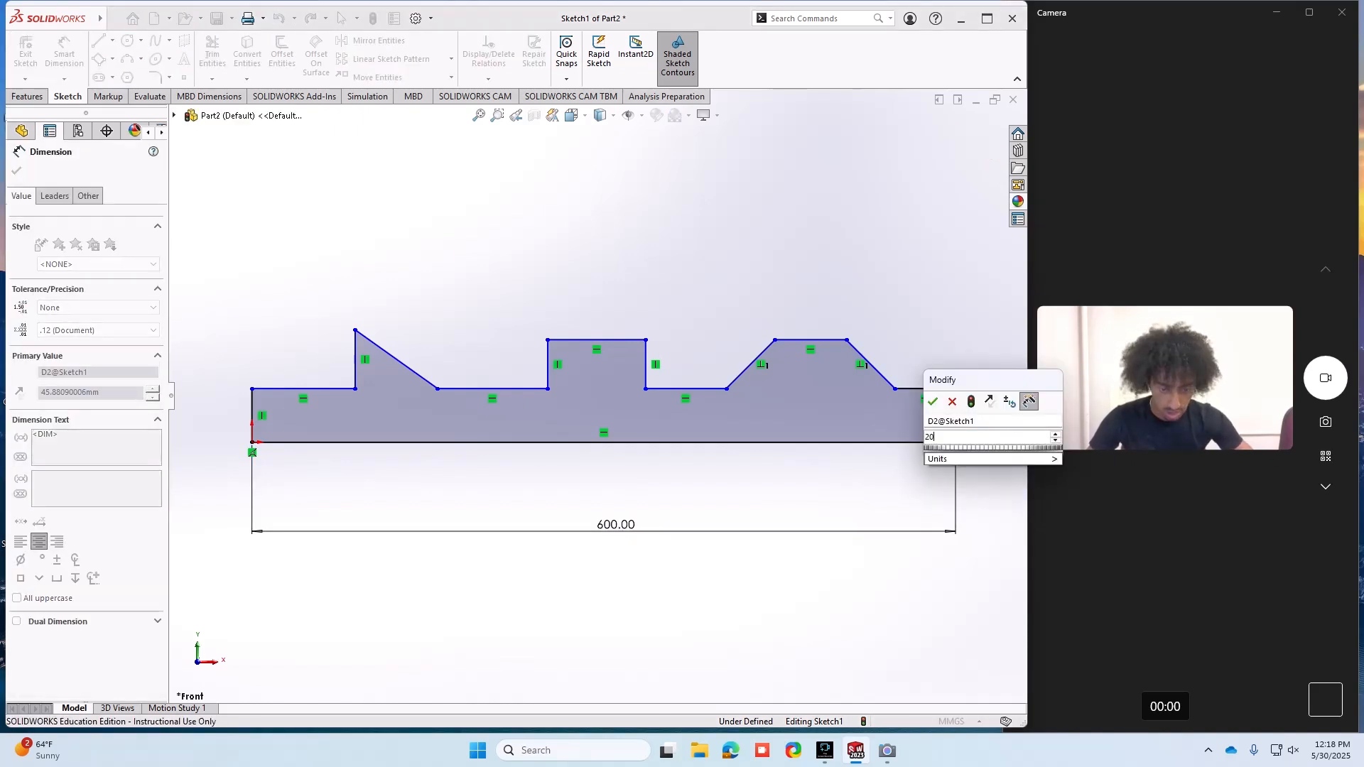
text(20)
key(Return)
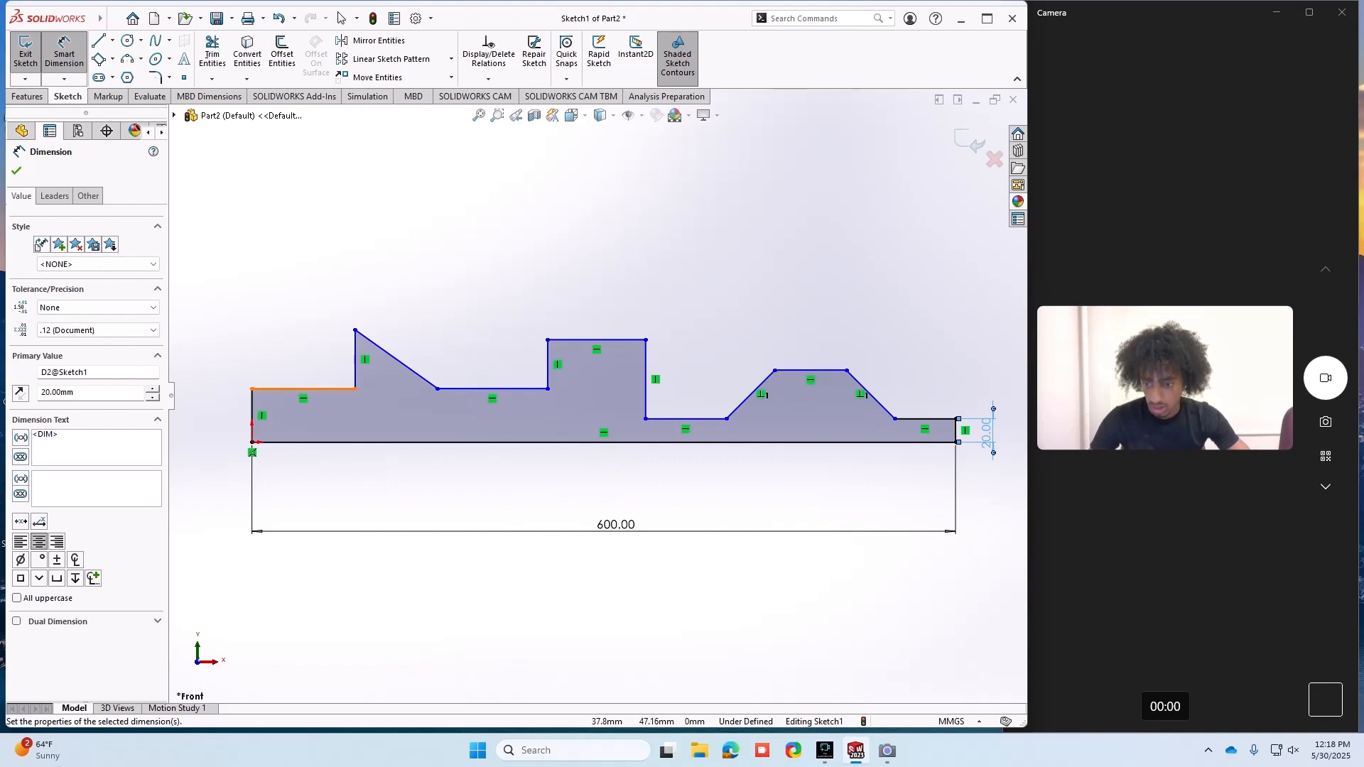
- Dimension the first upper horizontal line, starting at the profile's left end, to 100 mm
click(296, 388)
click(317, 281)
text(100)
key(Return)
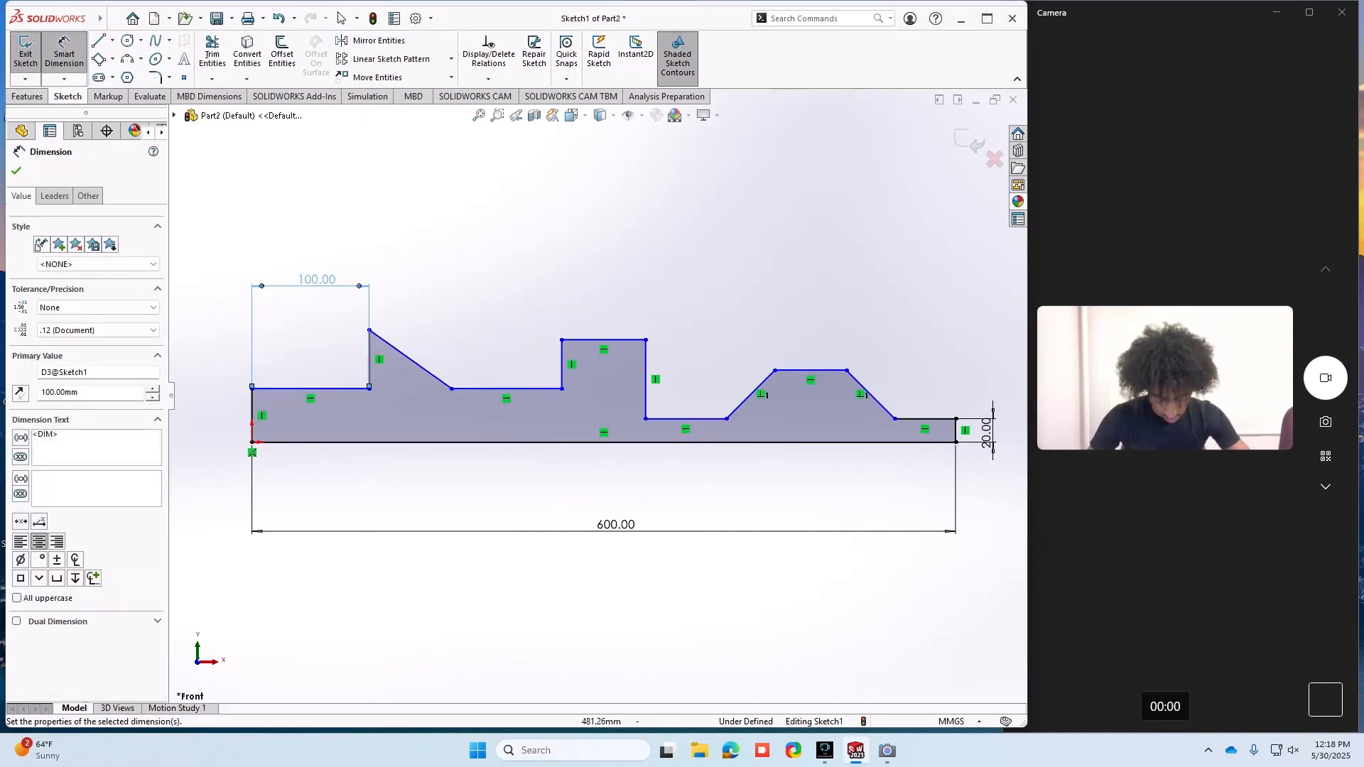
scroll(594, 395, up, 3)
scroll(375, 328, down, 2)
click(17, 170)
- Make the vertical lines at the left and right ends of the profile equal in length
scroll(594, 409, up, 2)
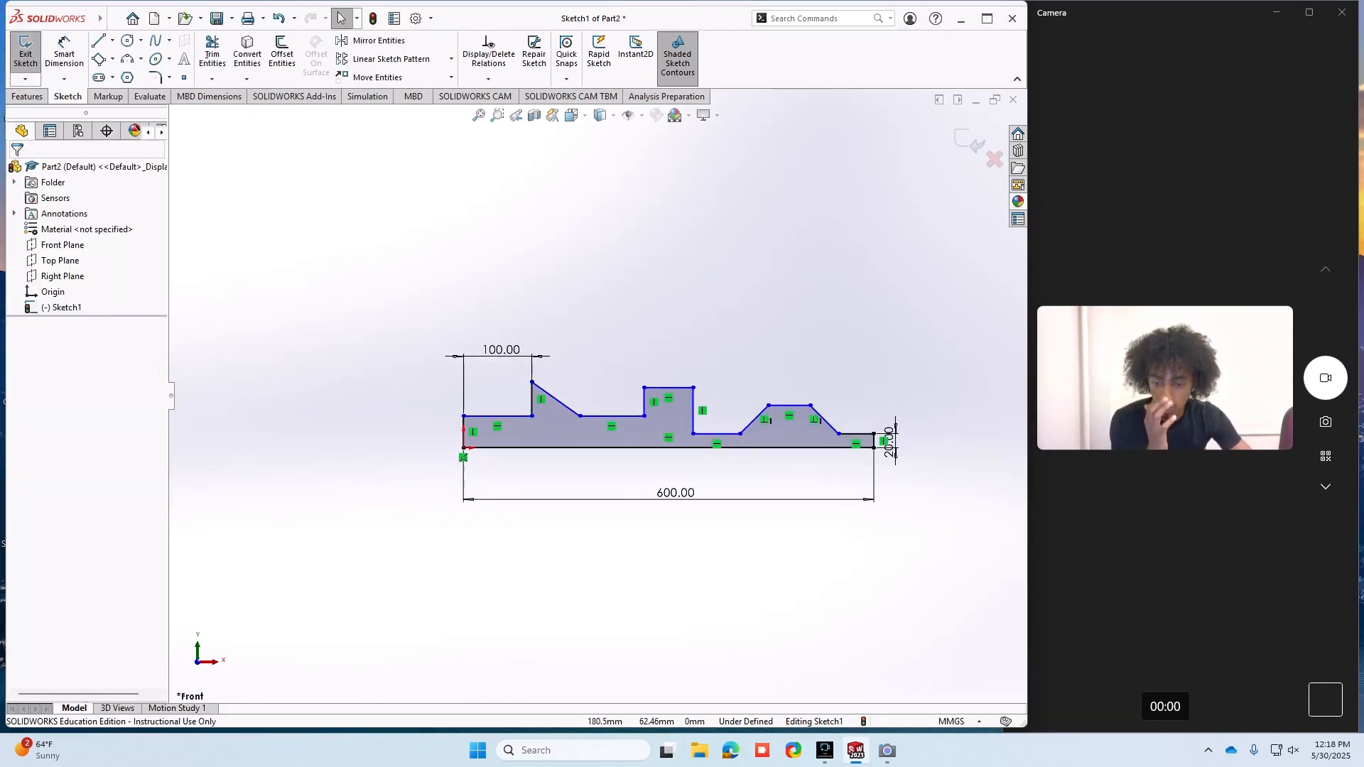
scroll(586, 405, down, 4)
scroll(441, 441, up, 3)
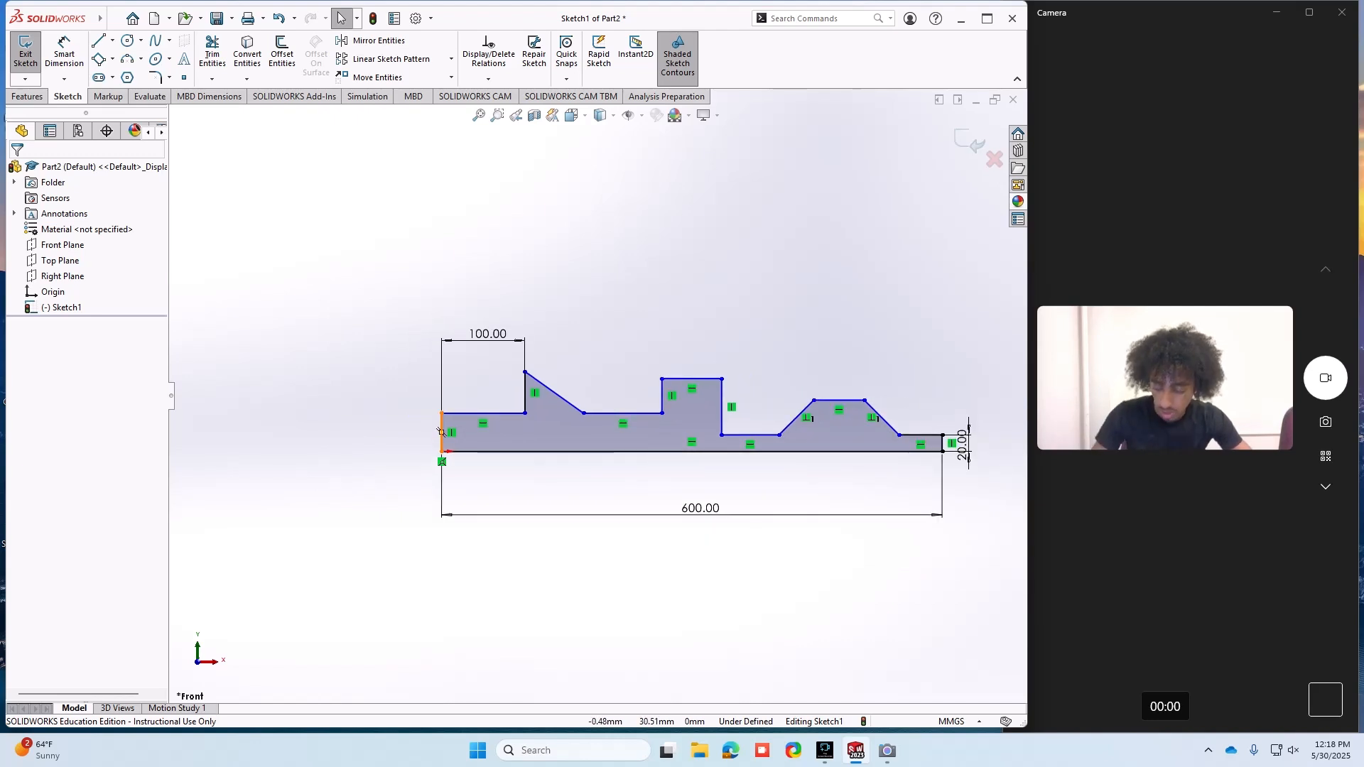
click(442, 431)
ctrl+click(943, 442)
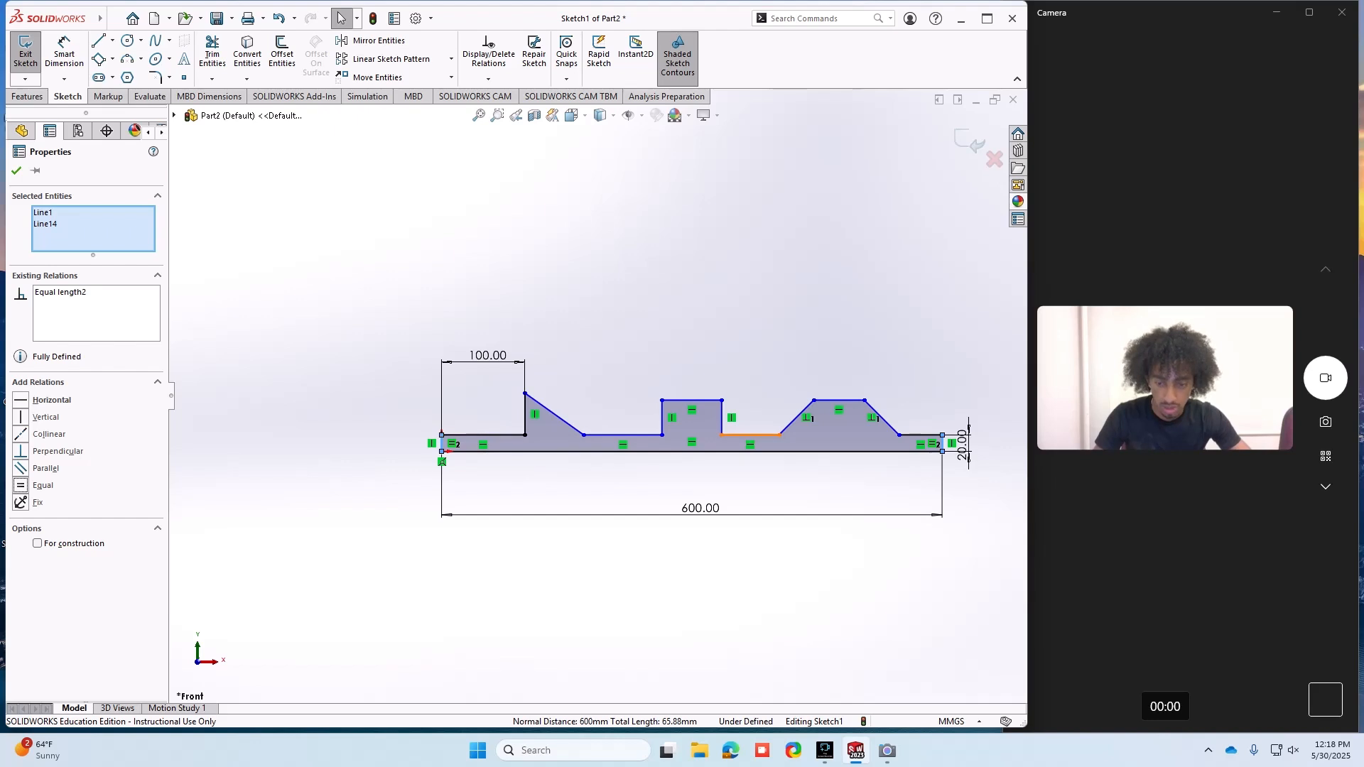
- Dimension the last short upper horizontal line, at the profile's right end, to 30 mm
click(43, 486)
scroll(844, 453, up, 3)
scroll(844, 454, down, 3)
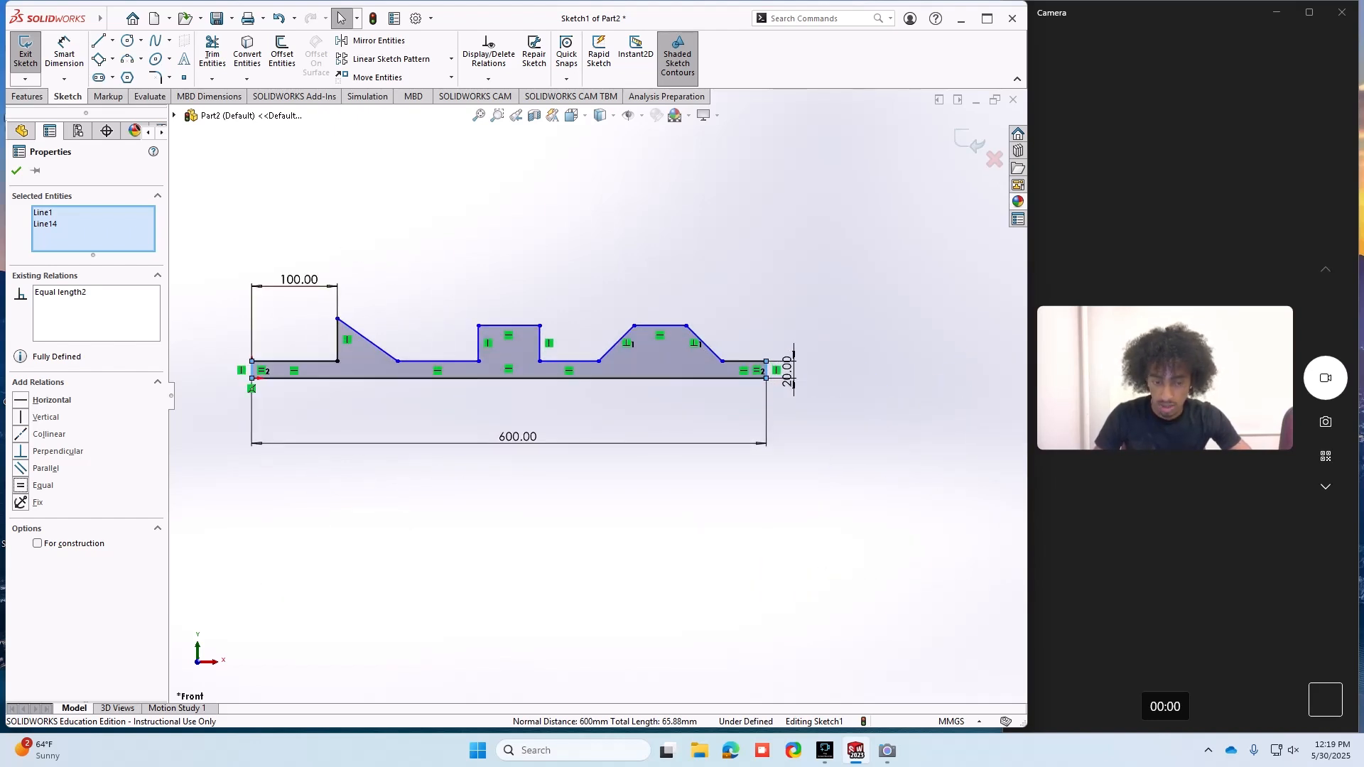
click(63, 48)
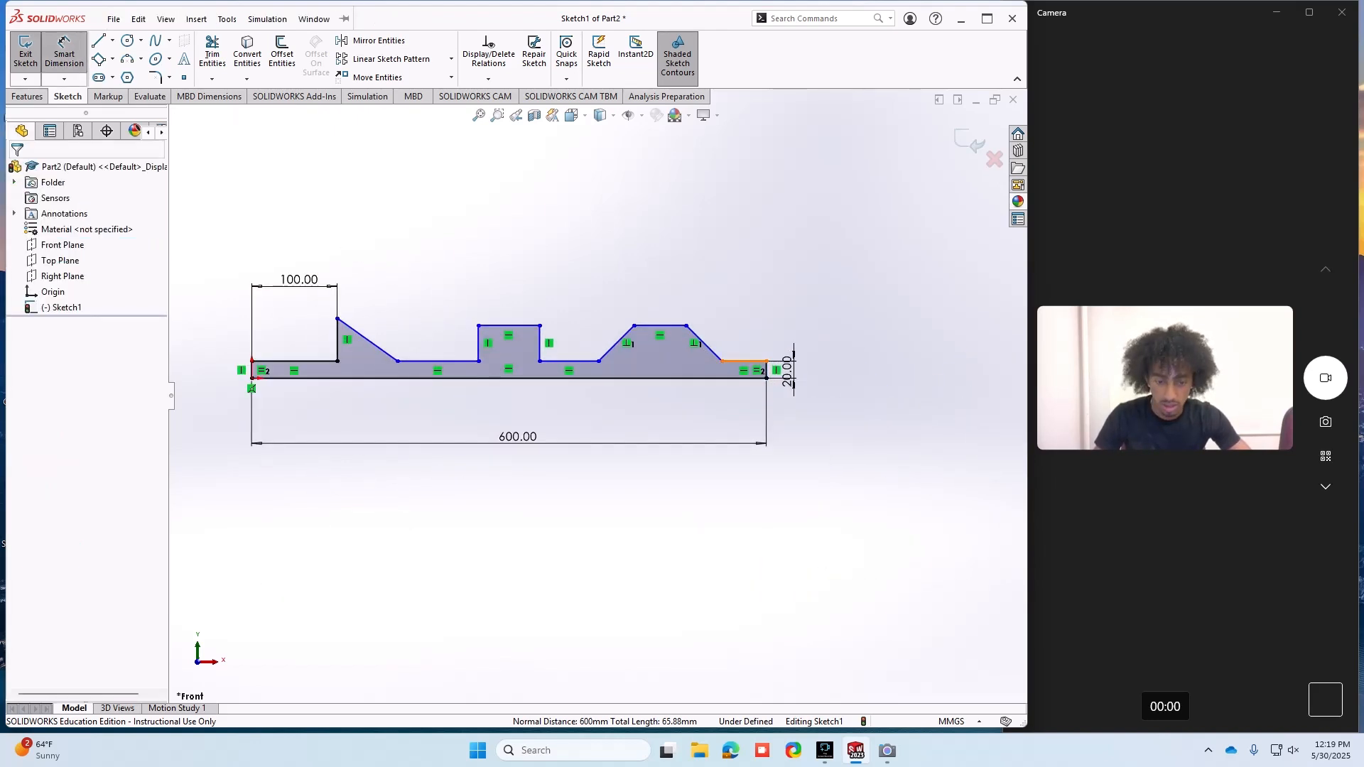
click(744, 362)
click(751, 287)
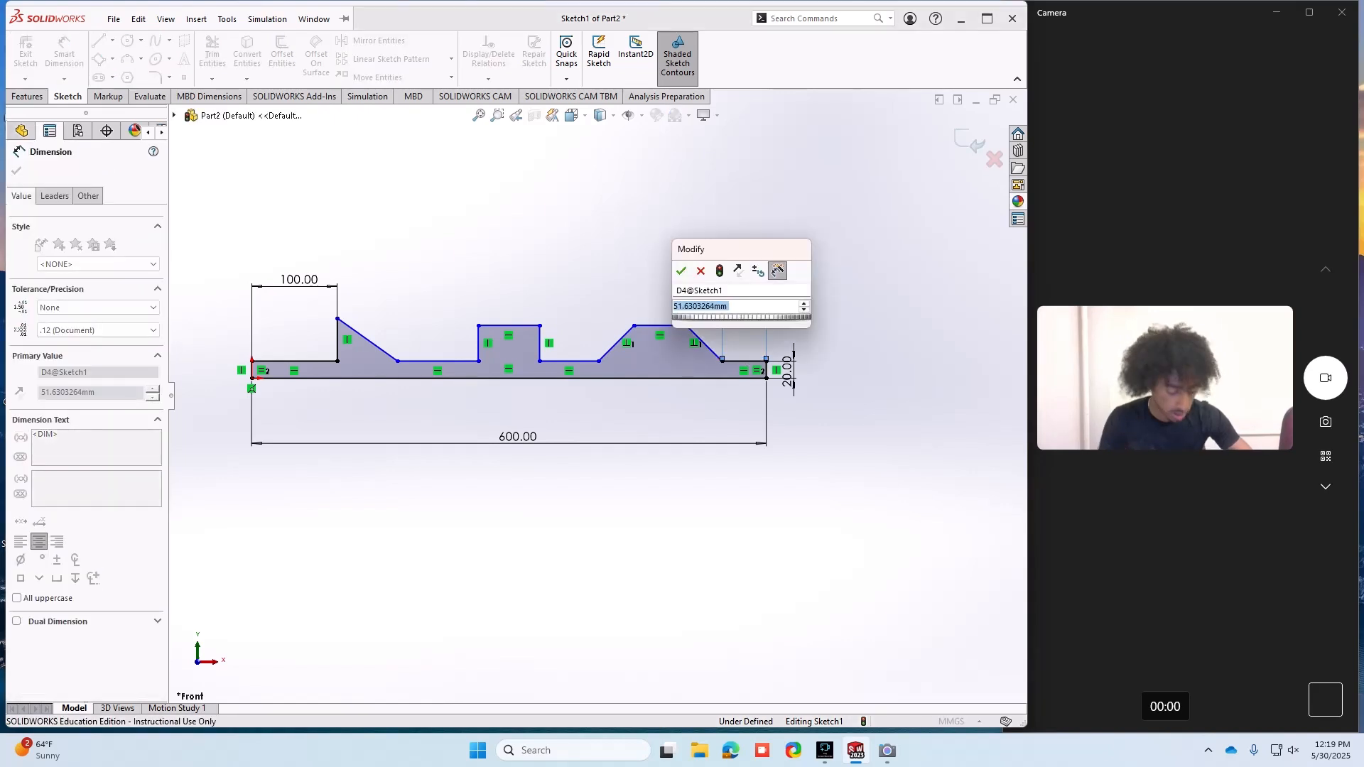
text(30)
key(Return)
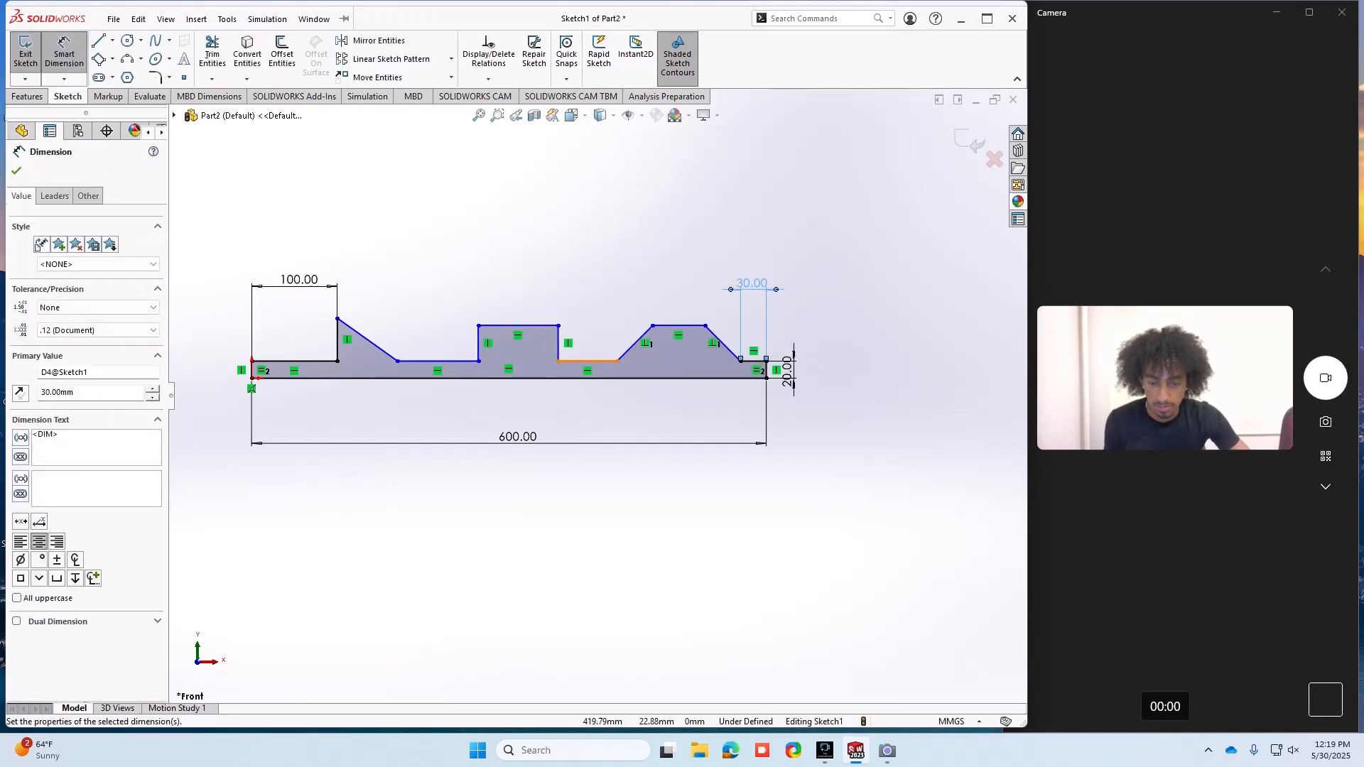
scroll(609, 360, up, 2)
scroll(714, 389, down, 5)
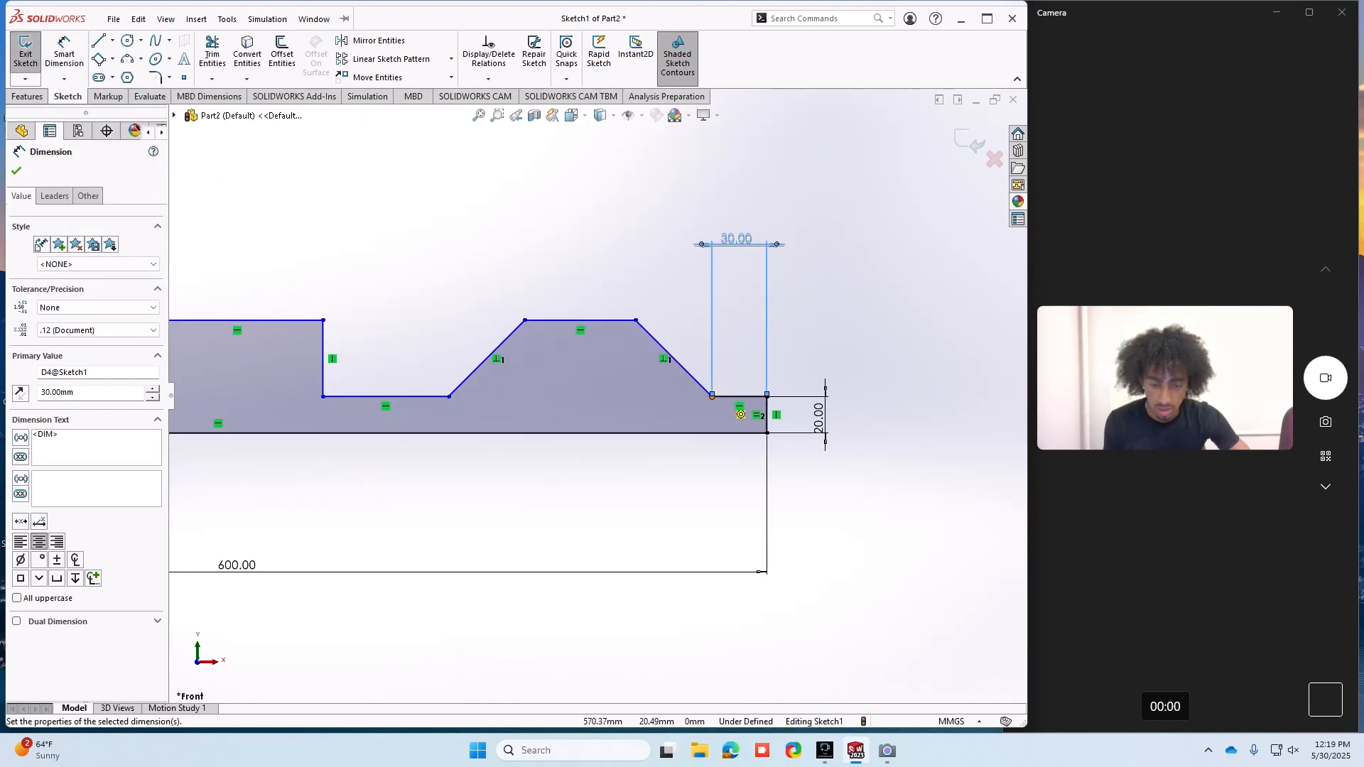
scroll(741, 393, down, 3)
right_click(724, 327)
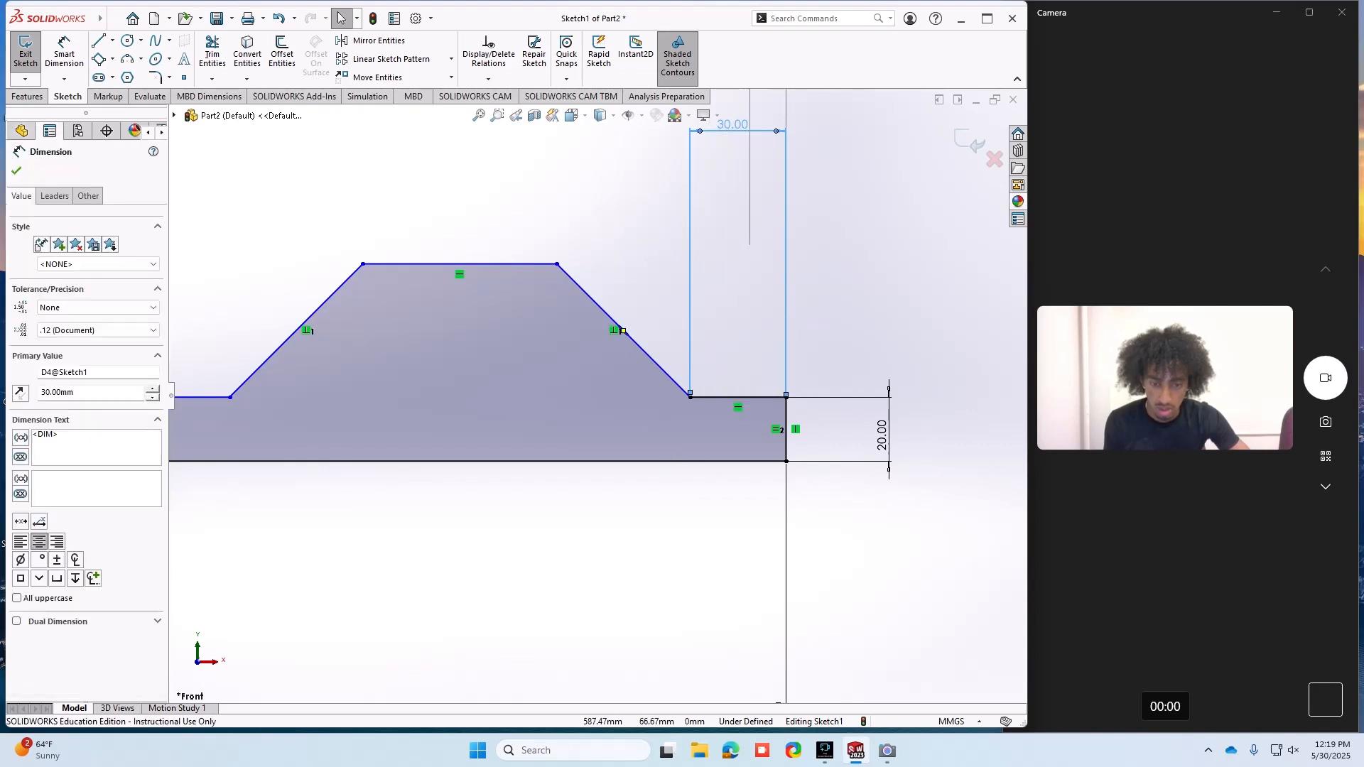
scroll(598, 395, up, 3)
key(Escape)
scroll(632, 391, up, 5)
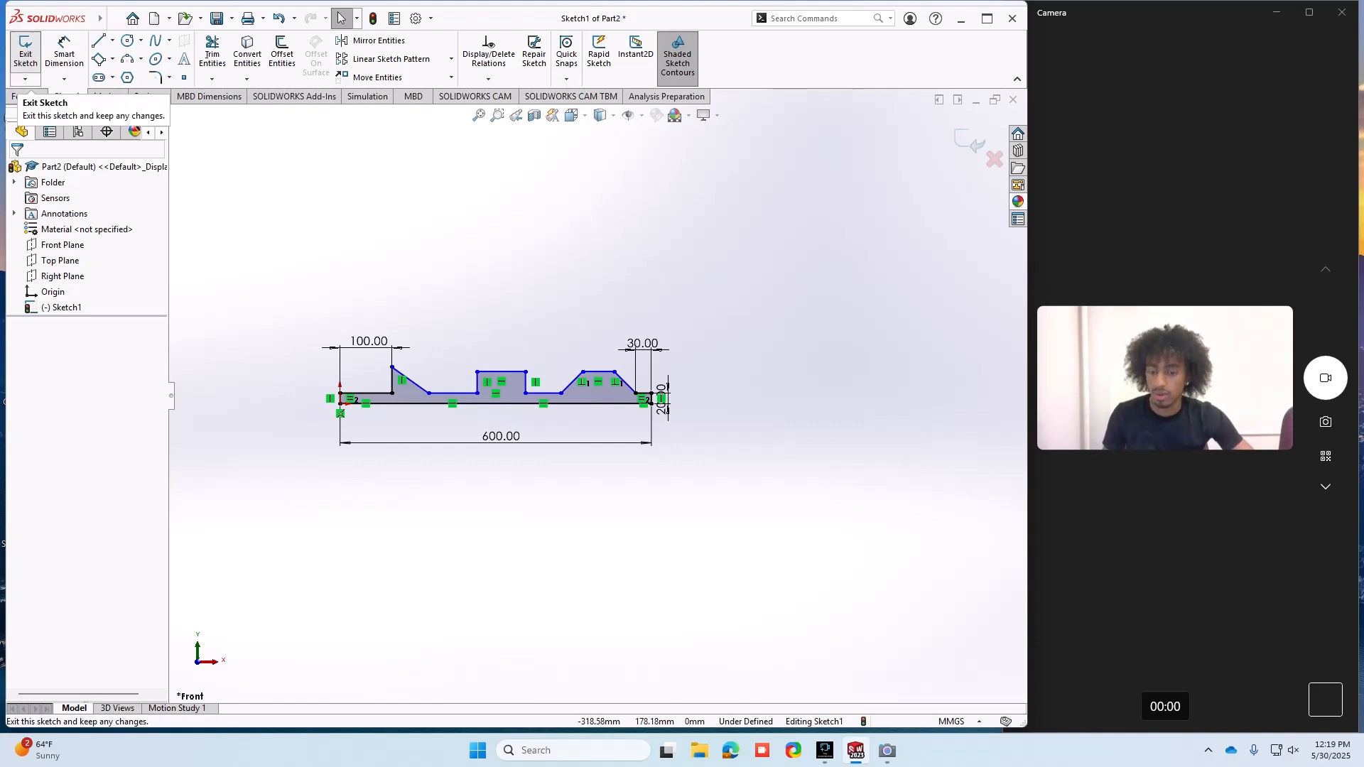
- Finish the profile sketch and revolve it 360 degrees about the long bottom line
click(26, 53)
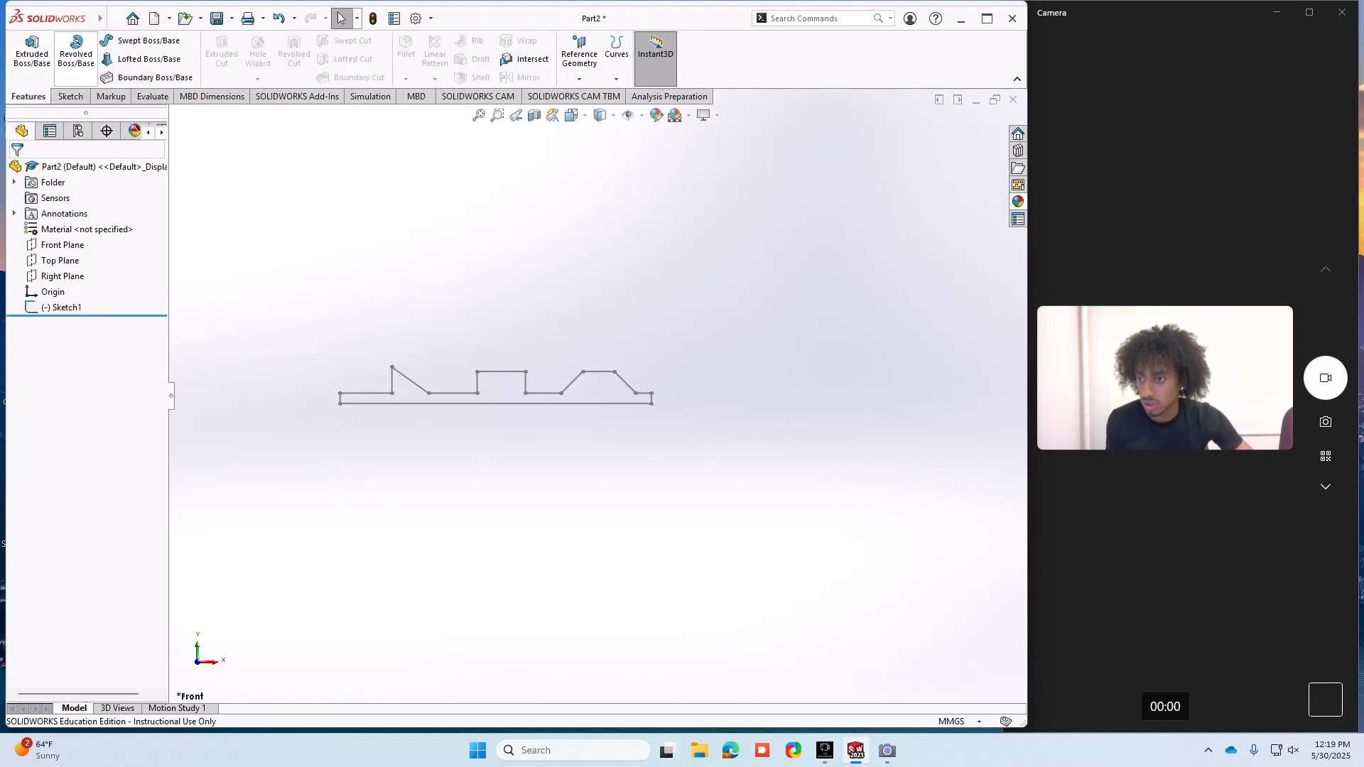
click(76, 51)
click(505, 404)
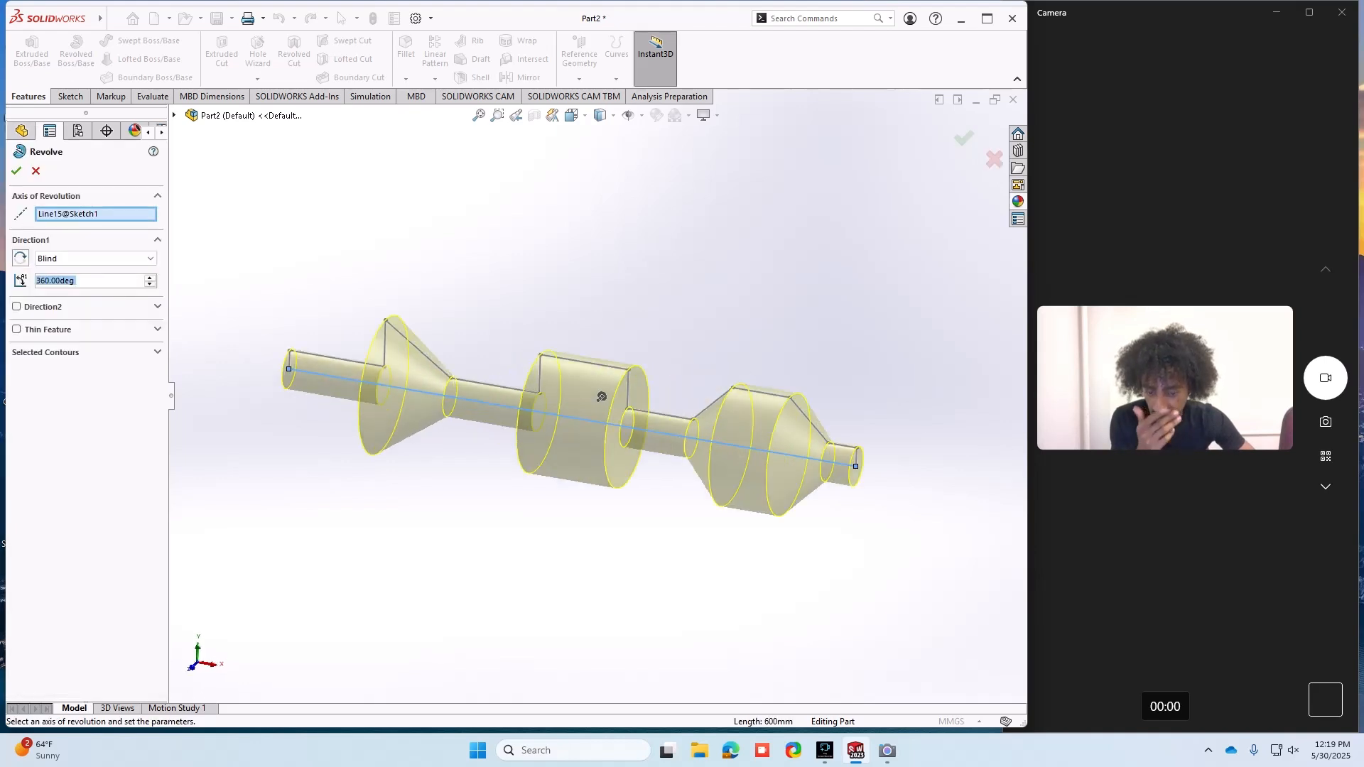
scroll(568, 384, up, 3)
mouse_move(540, 376)
middle_down()
mouse_move(551, 397)
mouse_move(501, 376)
mouse_move(508, 356)
mouse_move(596, 400)
middle_up()
click(16, 170)
scroll(579, 388, up, 2)
scroll(596, 400, up, 3)
scroll(576, 435, down, 5)
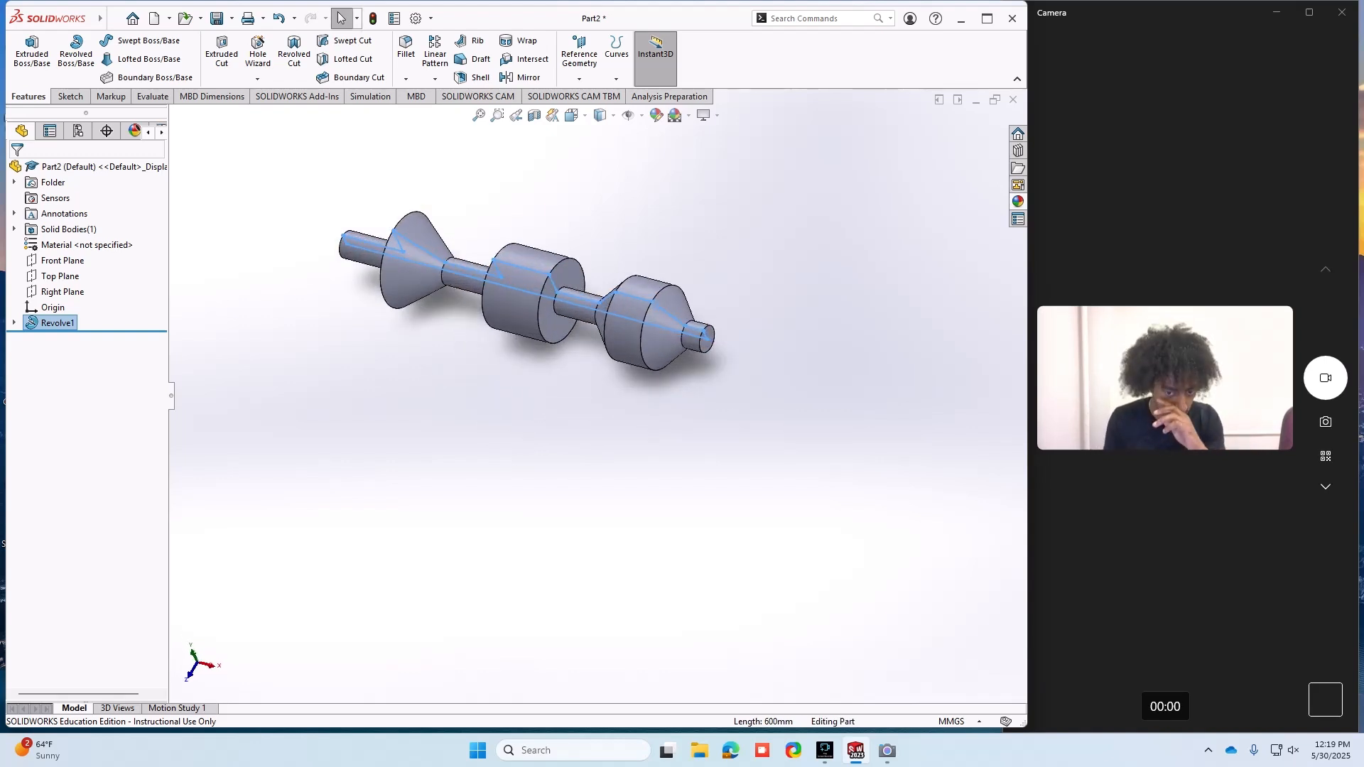
- Create a reference plane offset 100 mm from the Top Plane
click(59, 275)
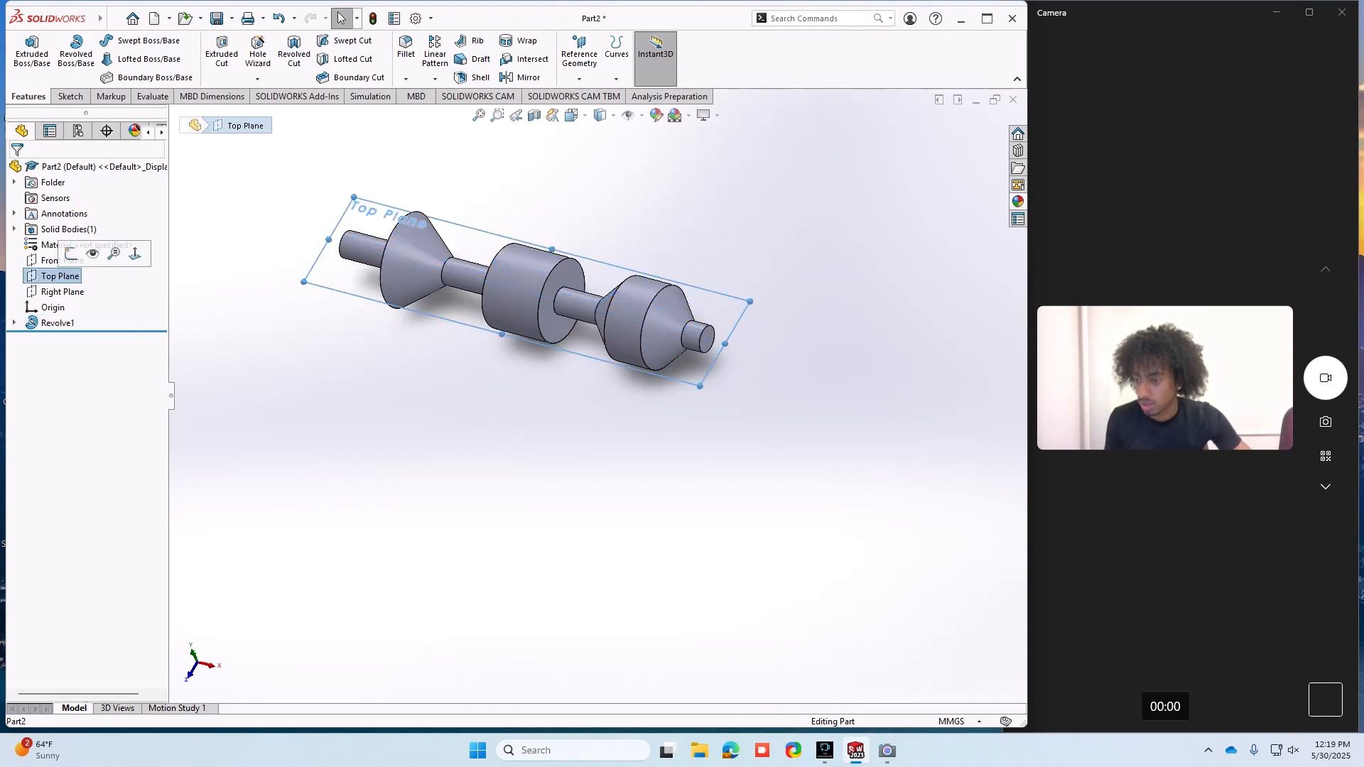
click(118, 254)
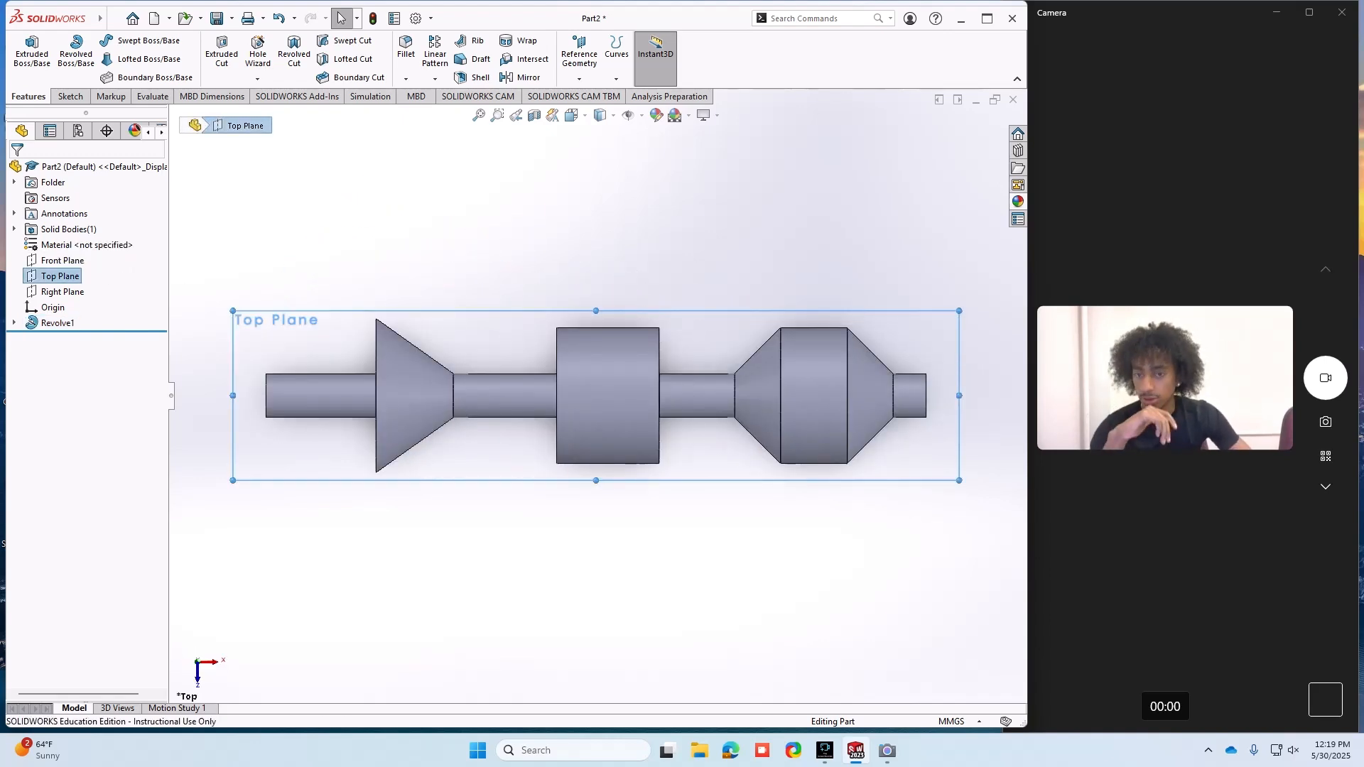
click(579, 57)
click(592, 95)
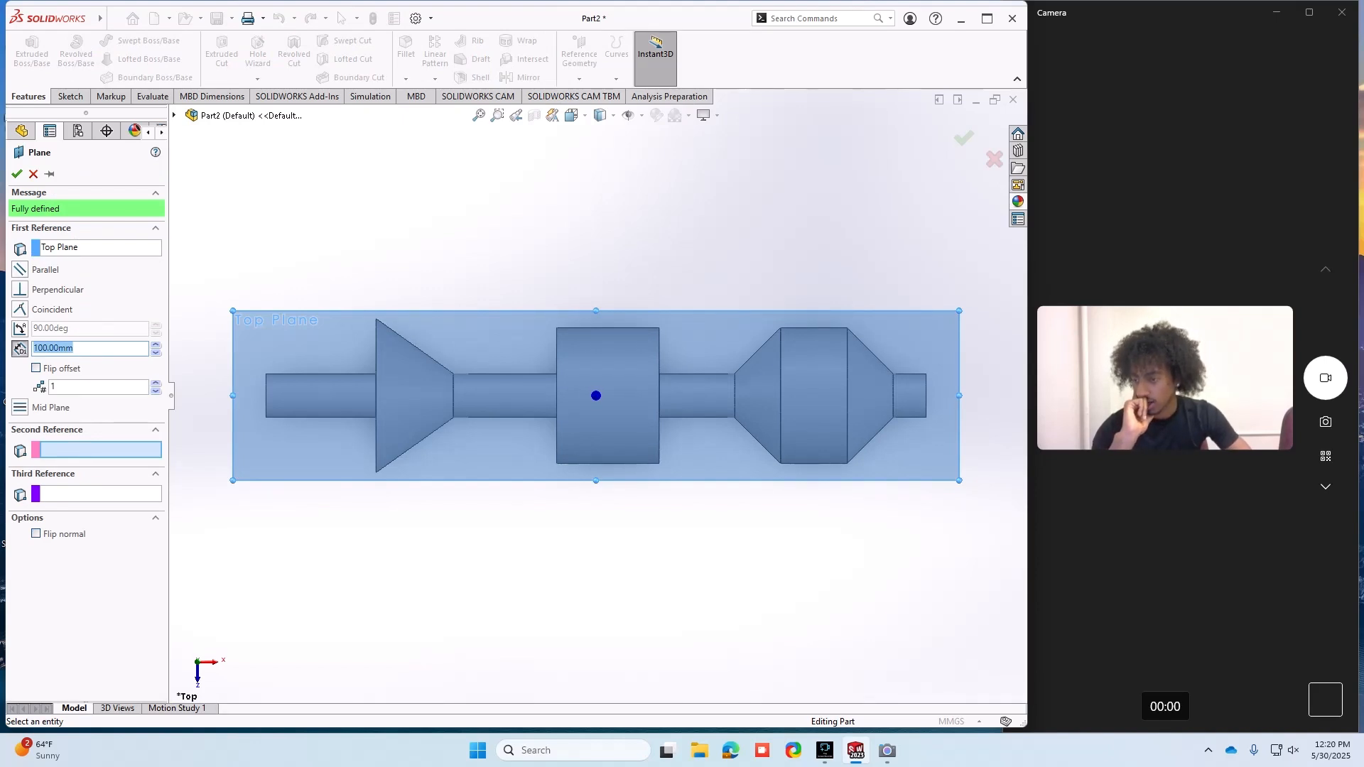
click(16, 173)
- Start a sketch on the Top Plane and draw a horizontal centerline about 35 mm long inward from the middle of the shaft's right end
click(60, 275)
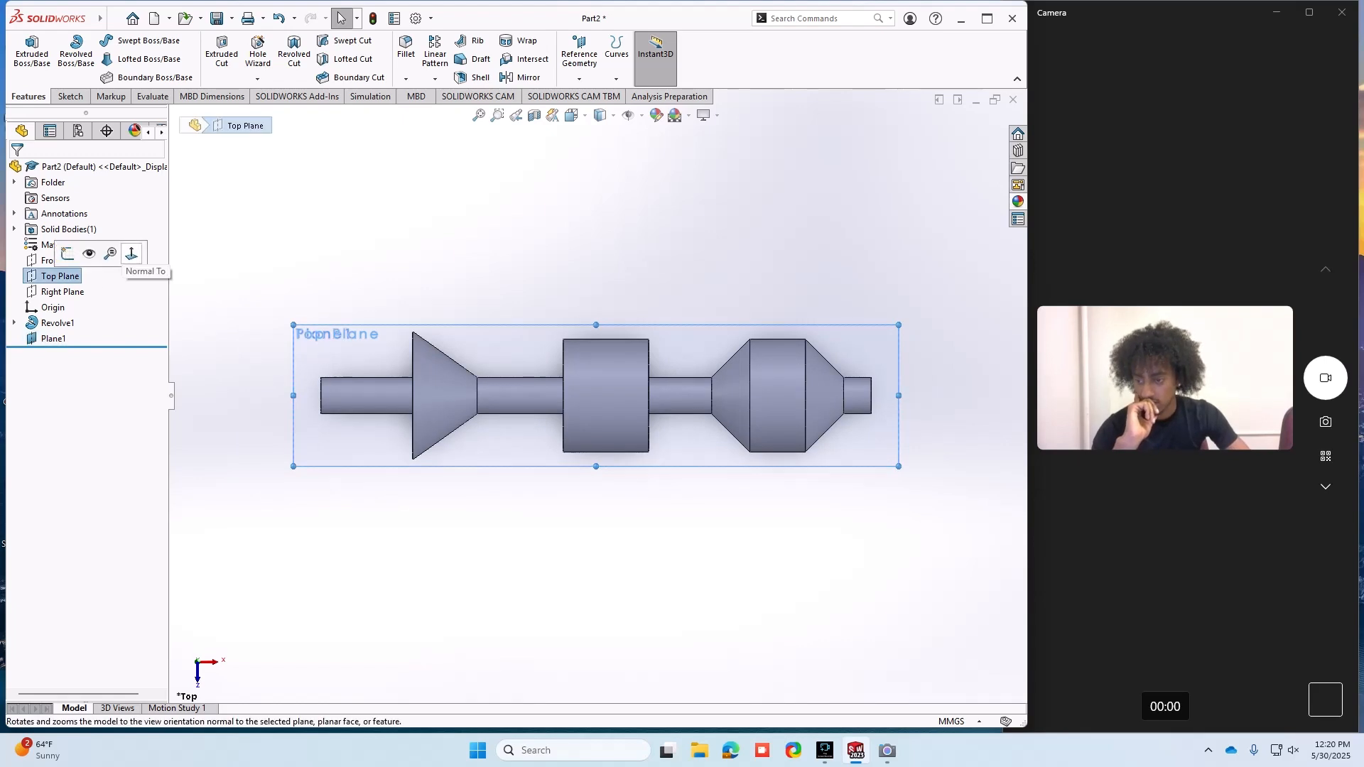
click(68, 254)
scroll(919, 397, down, 6)
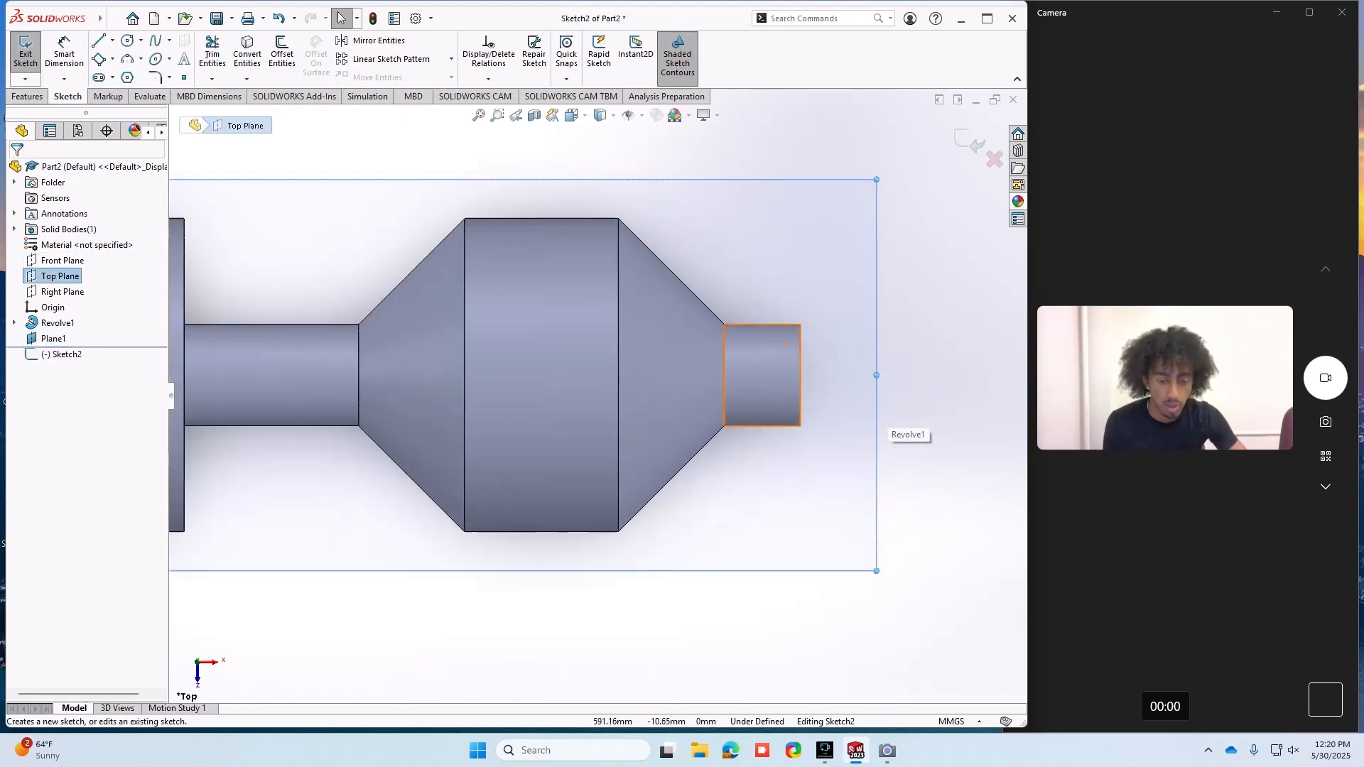
click(108, 97)
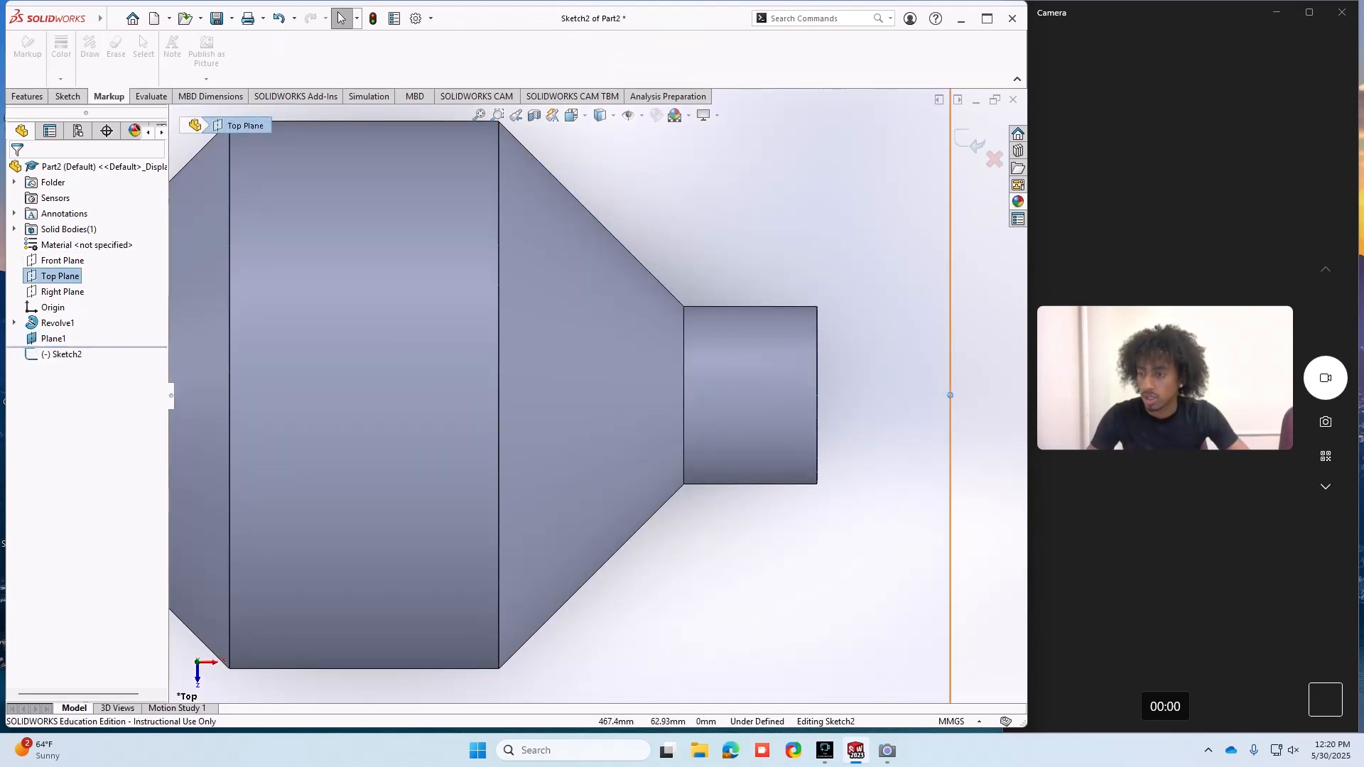
click(27, 96)
click(68, 97)
click(113, 41)
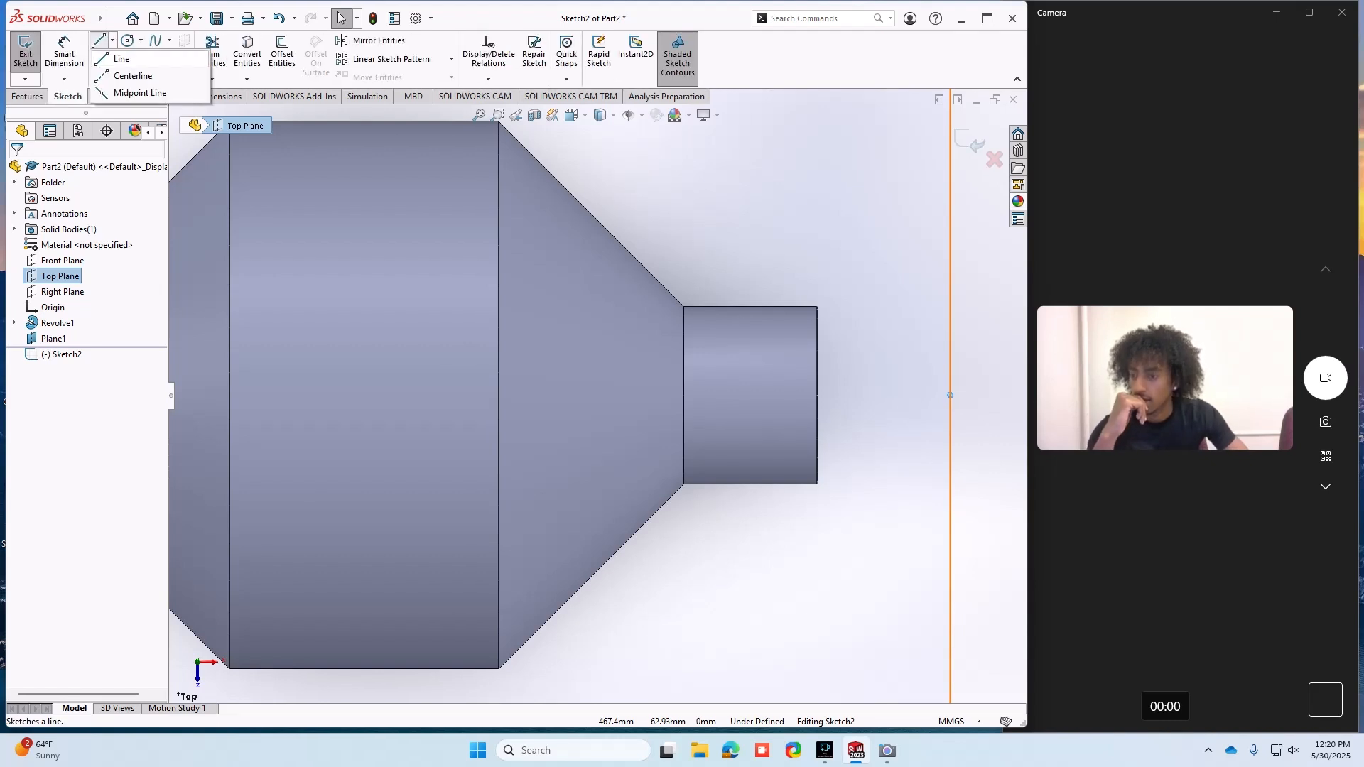
click(132, 76)
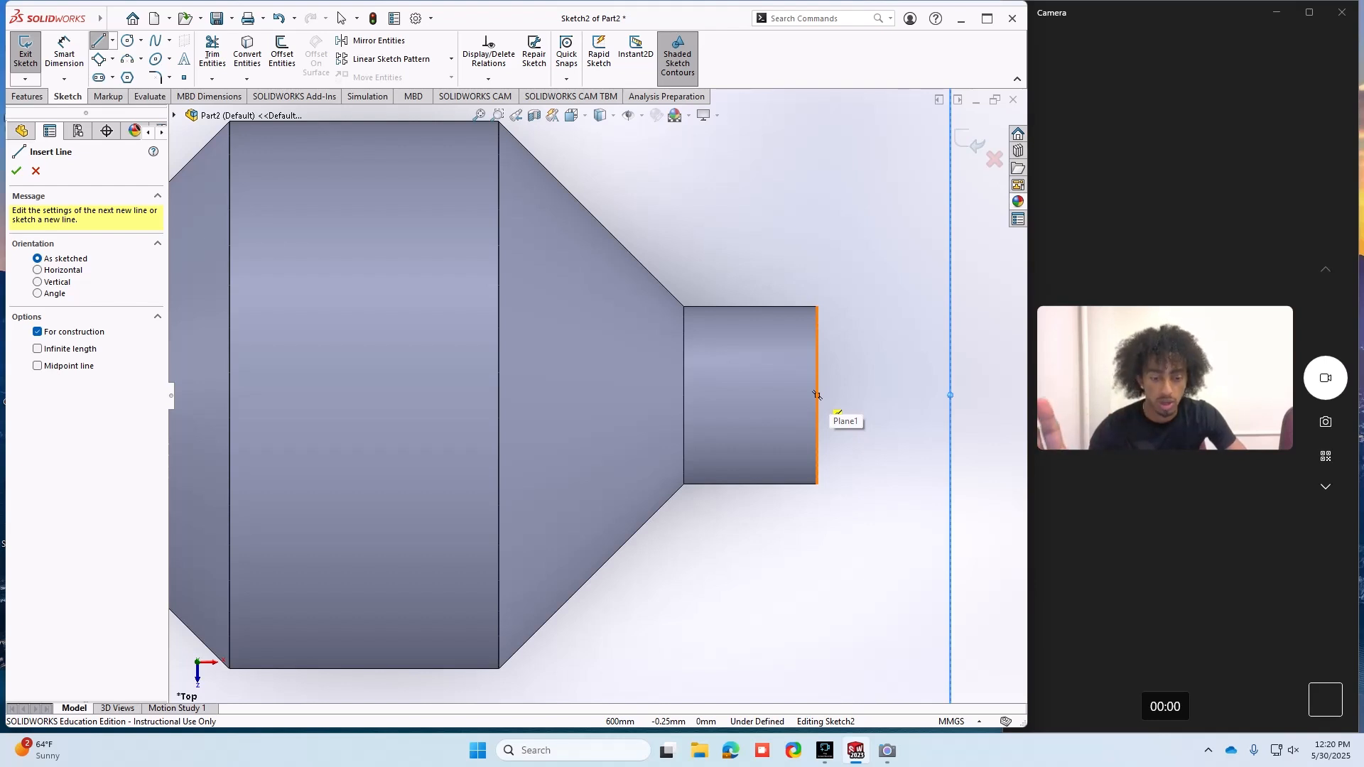
drag(817, 395, 660, 395)
right_click(899, 367)
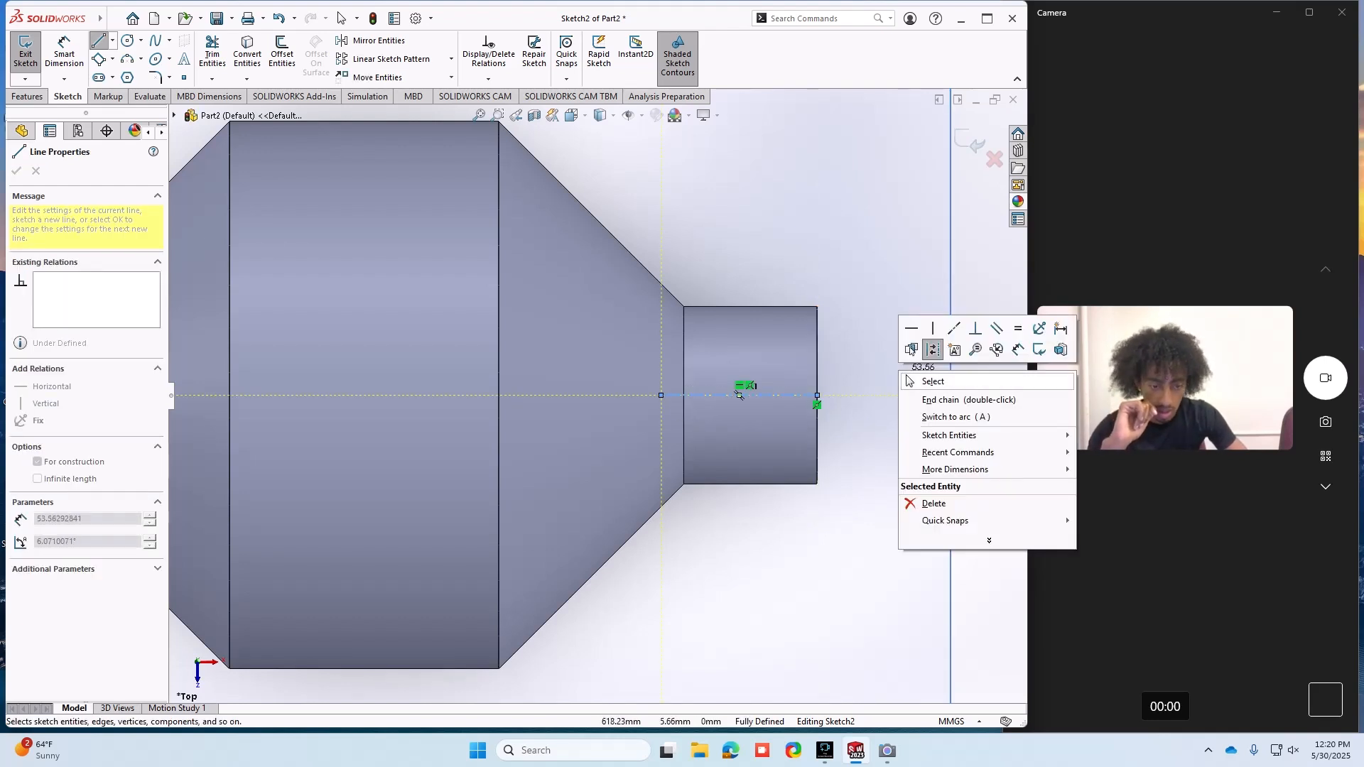
click(932, 382)
- Add a horizontal relation between the origin and the centerline's left endpoint
scroll(738, 395, up, 9)
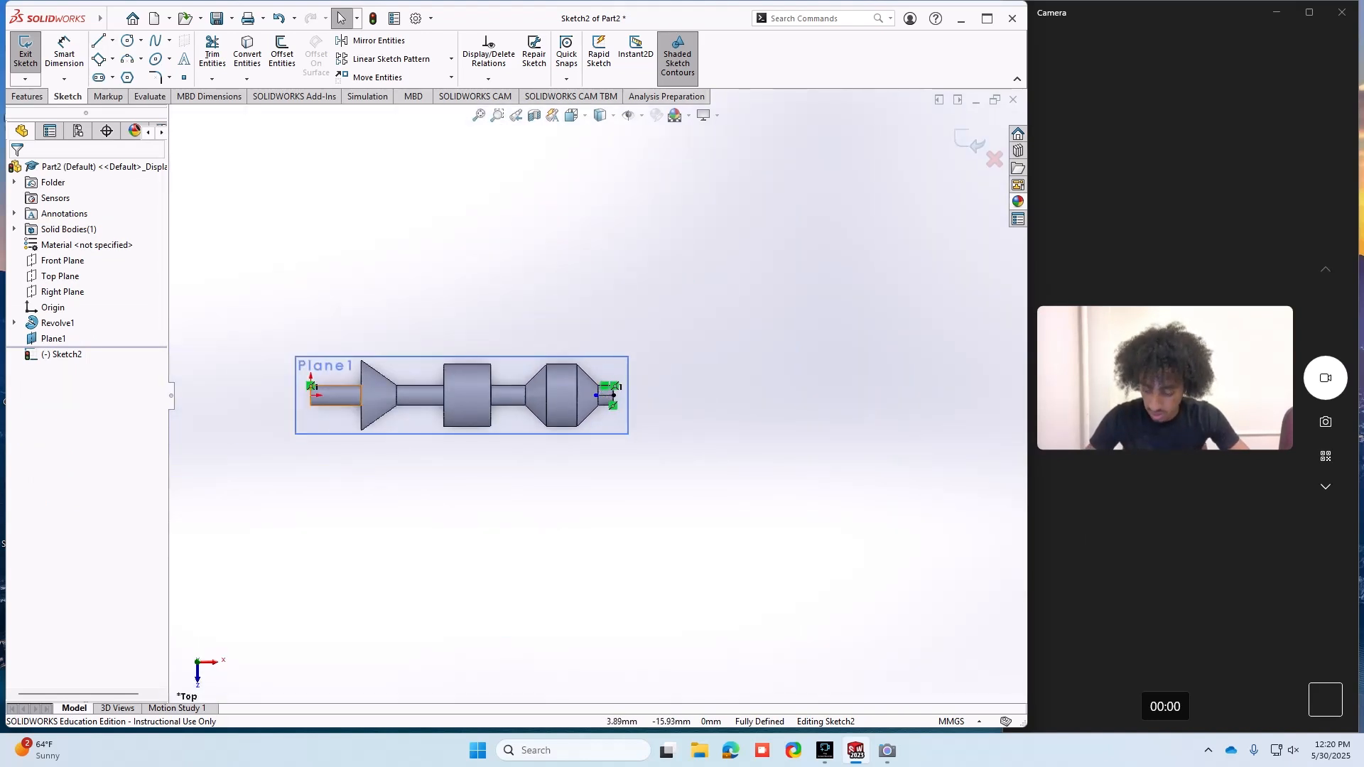
scroll(334, 387, down, 8)
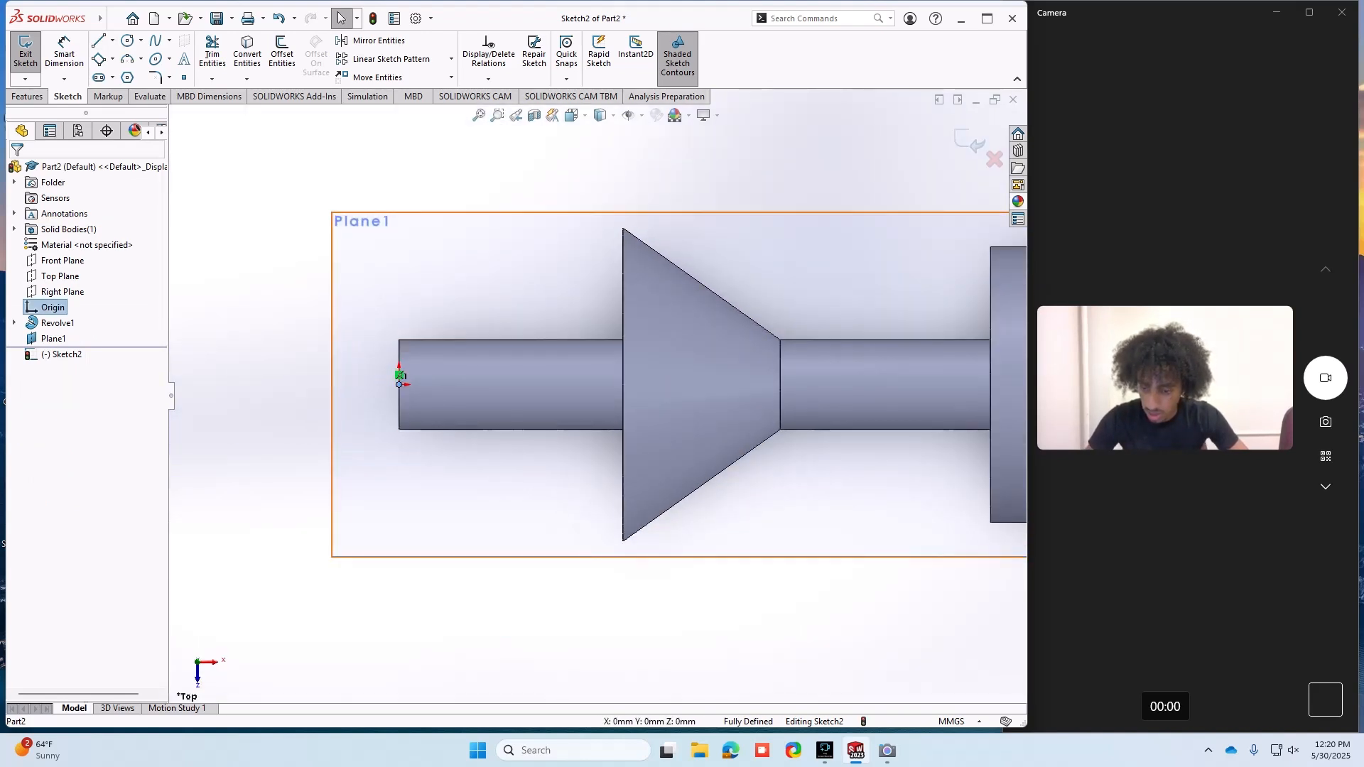
scroll(400, 375, up, 8)
scroll(863, 387, down, 8)
ctrl+click(532, 376)
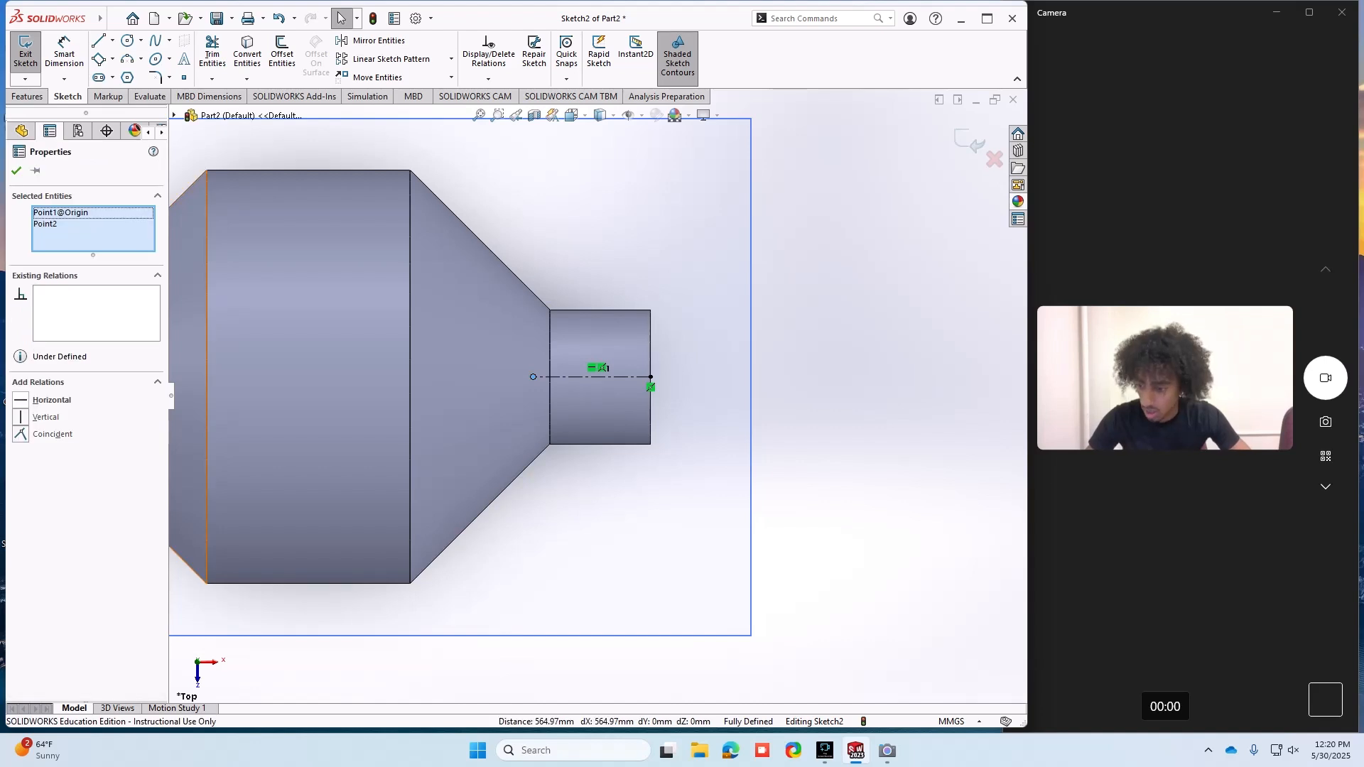
click(16, 170)
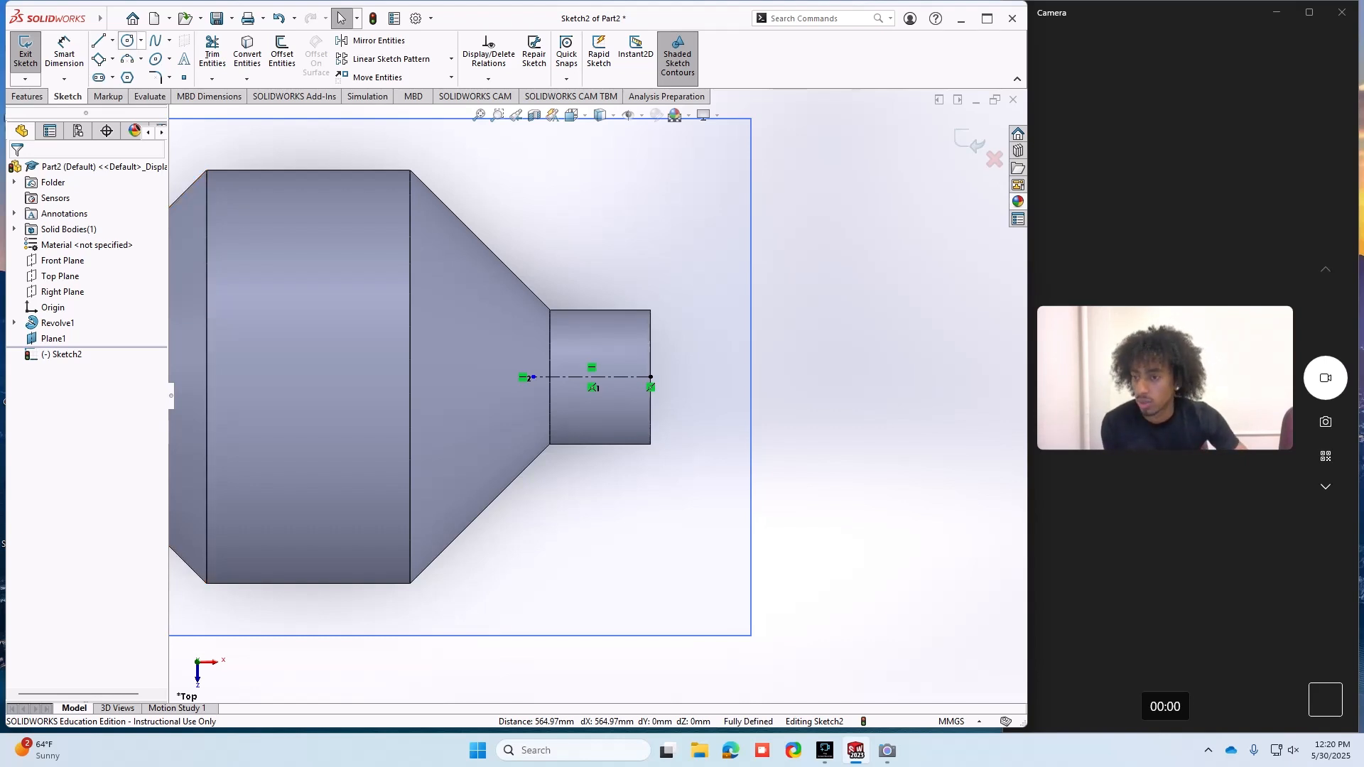
- Sketch a three-point spline about 23 mm long on the shaft's right end section, arching above the centerline with both ends on it
click(155, 41)
scroll(653, 186, down, 6)
scroll(653, 186, up, 4)
scroll(658, 412, down, 6)
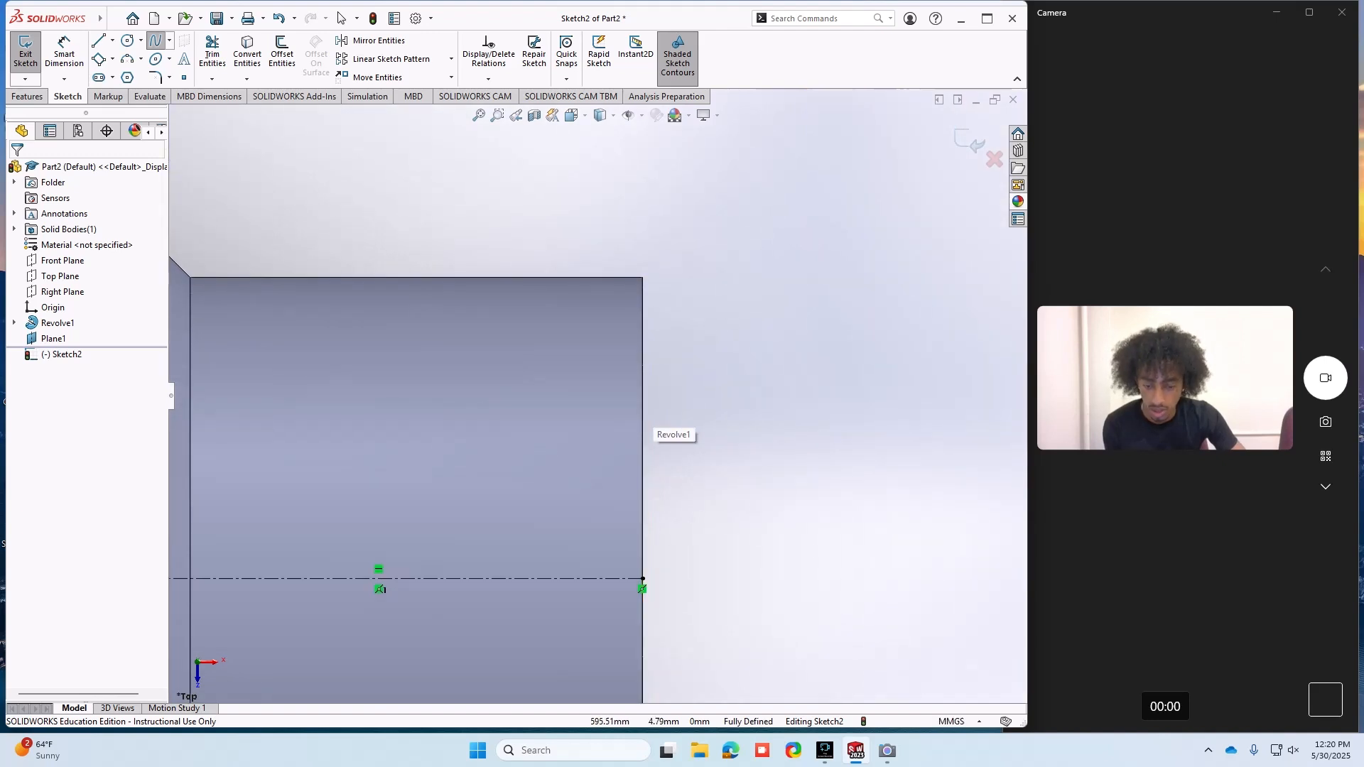
scroll(632, 405, up, 4)
scroll(538, 501, down, 2)
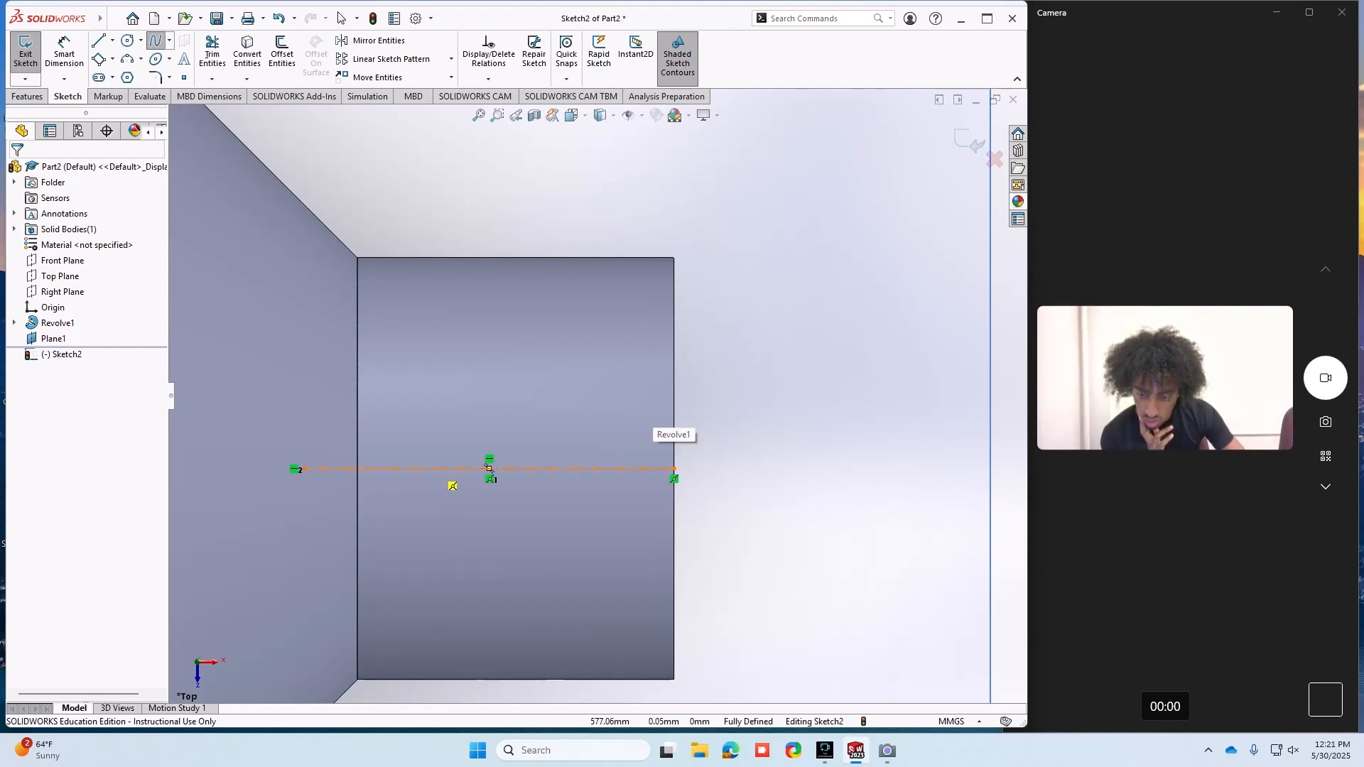
click(429, 468)
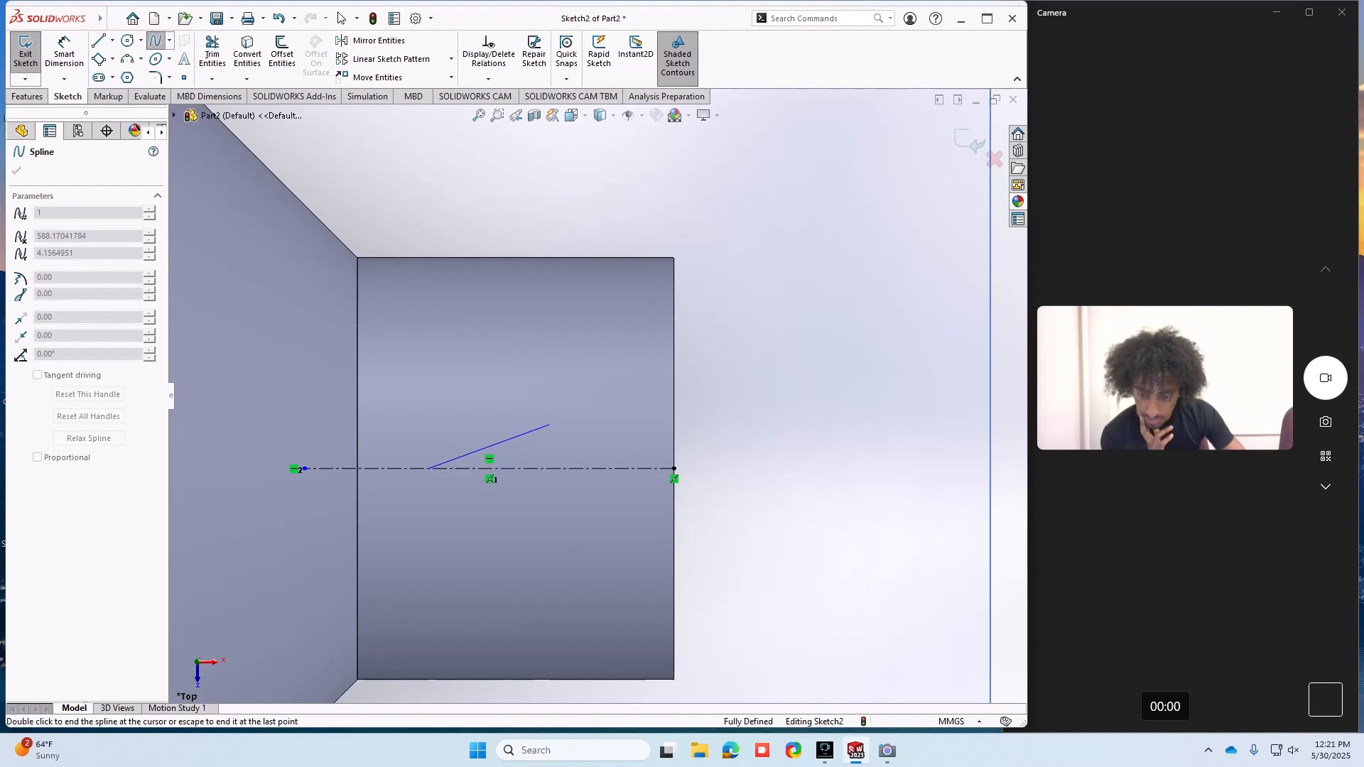
click(550, 424)
click(654, 468)
right_click(719, 316)
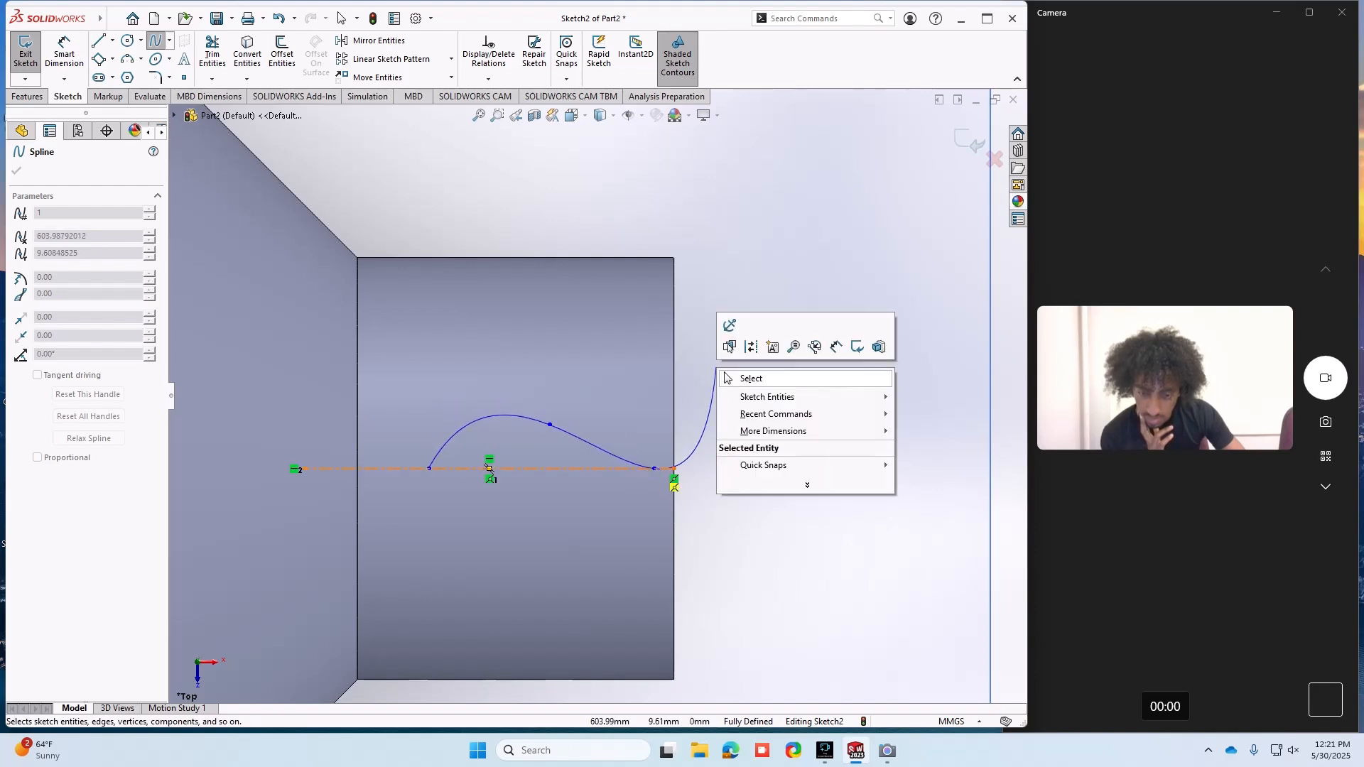
click(753, 449)
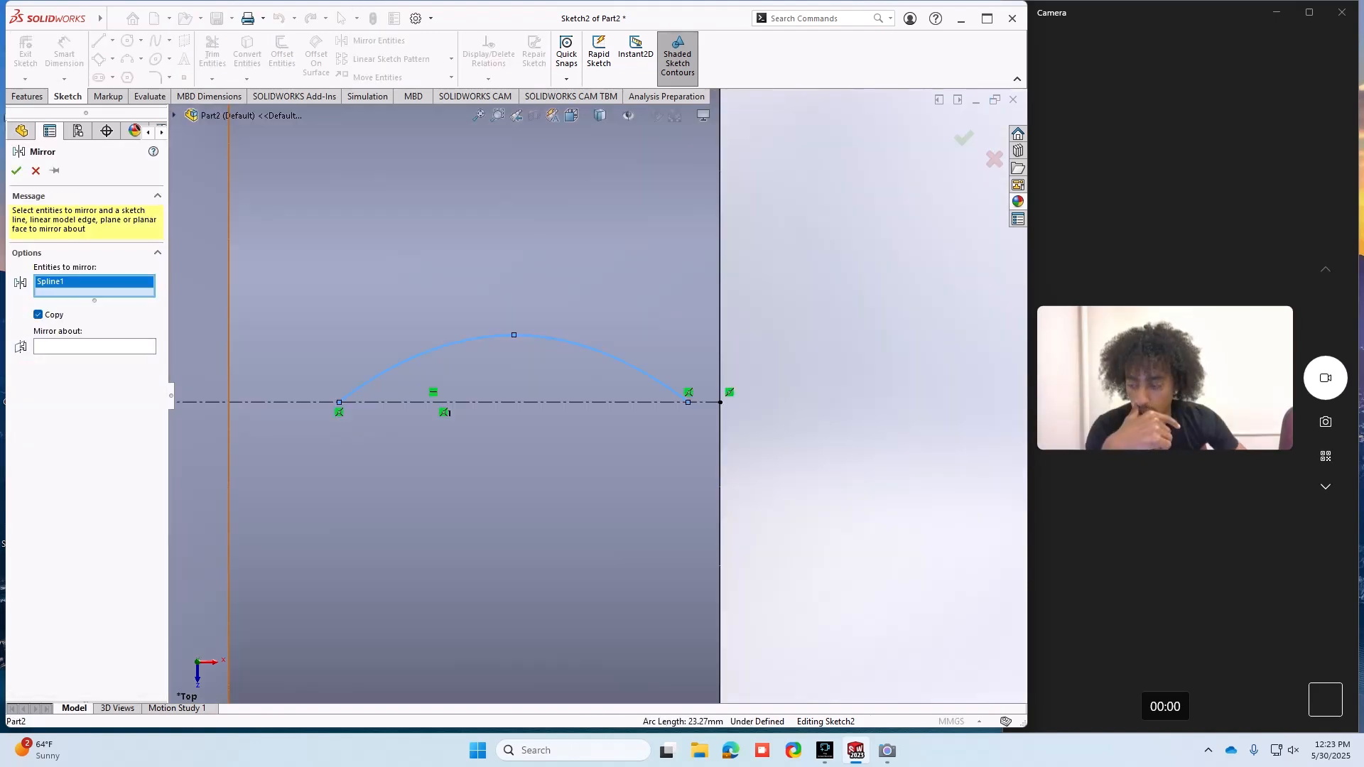
- Mirror the spline about the centerline to close the blade profile
click(94, 346)
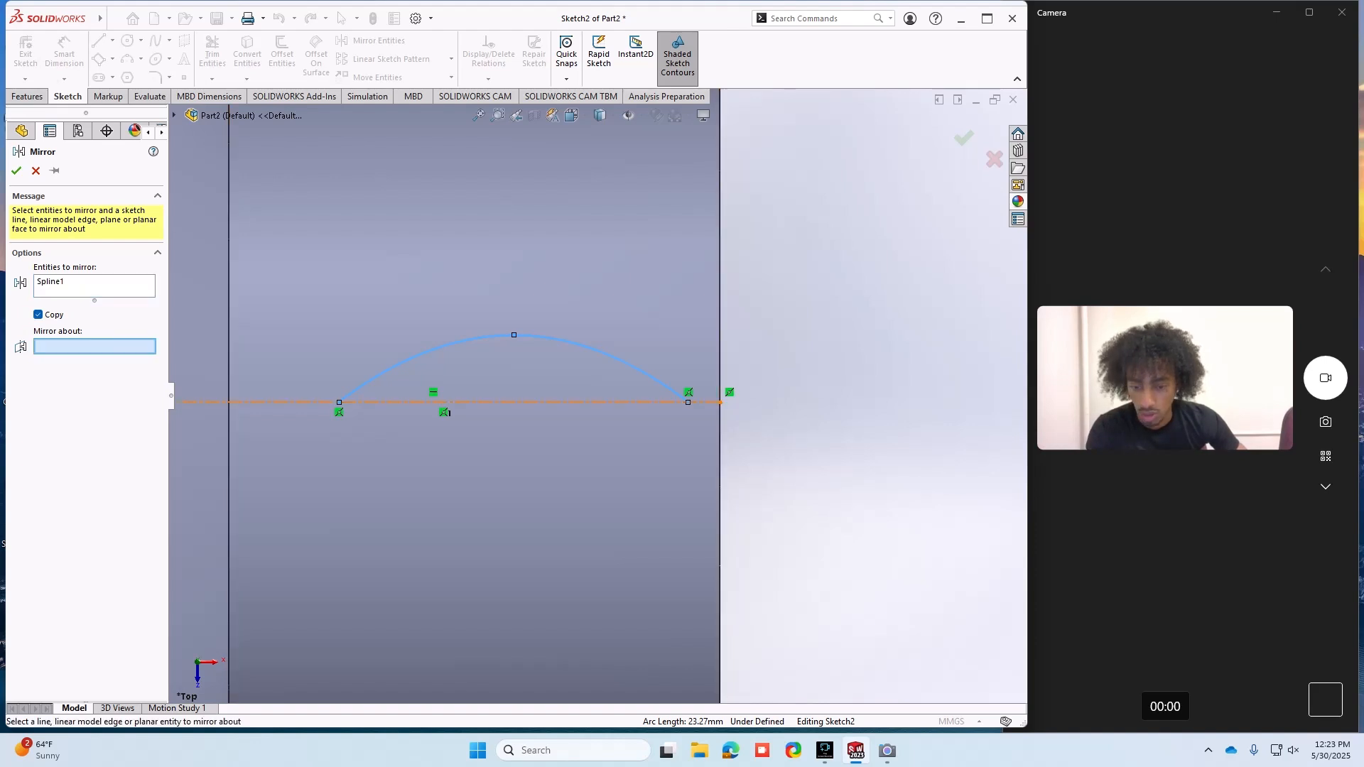
click(298, 402)
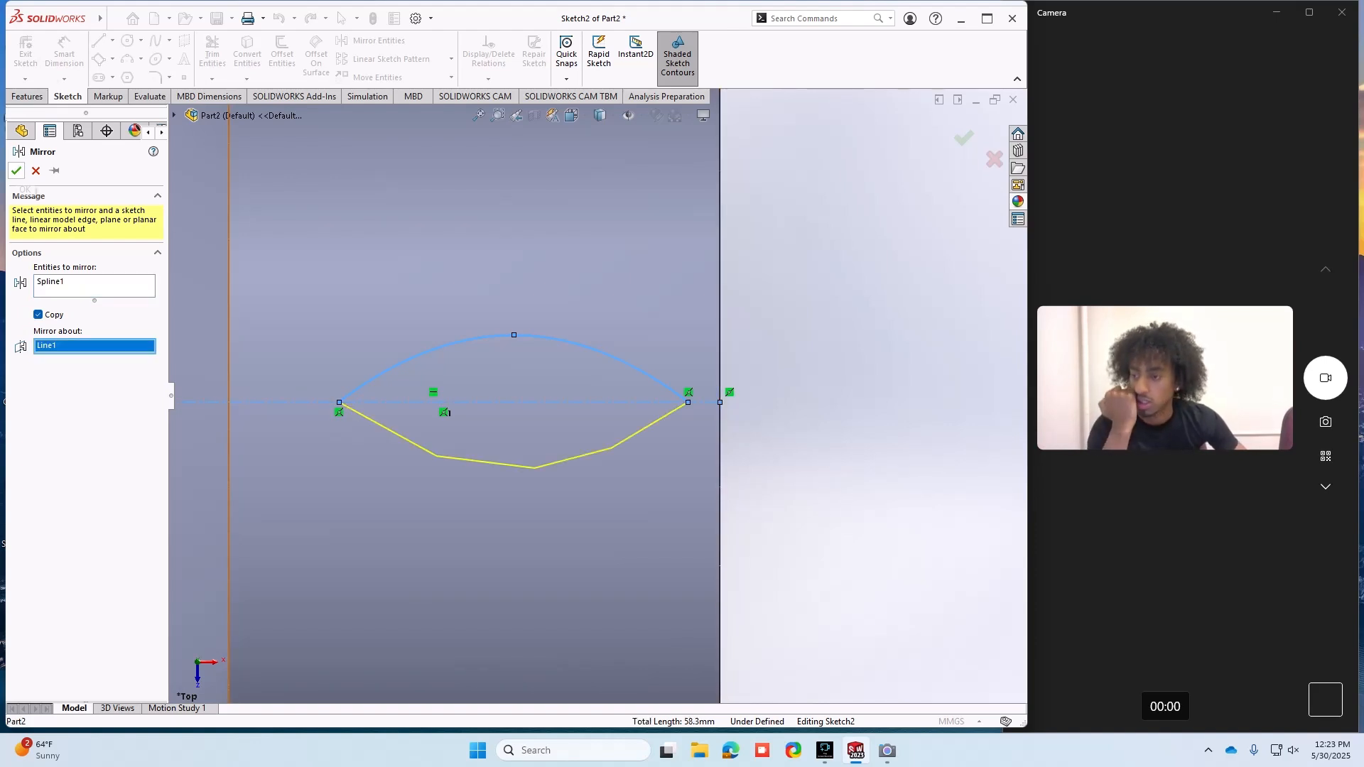
click(16, 170)
scroll(596, 395, up, 3)
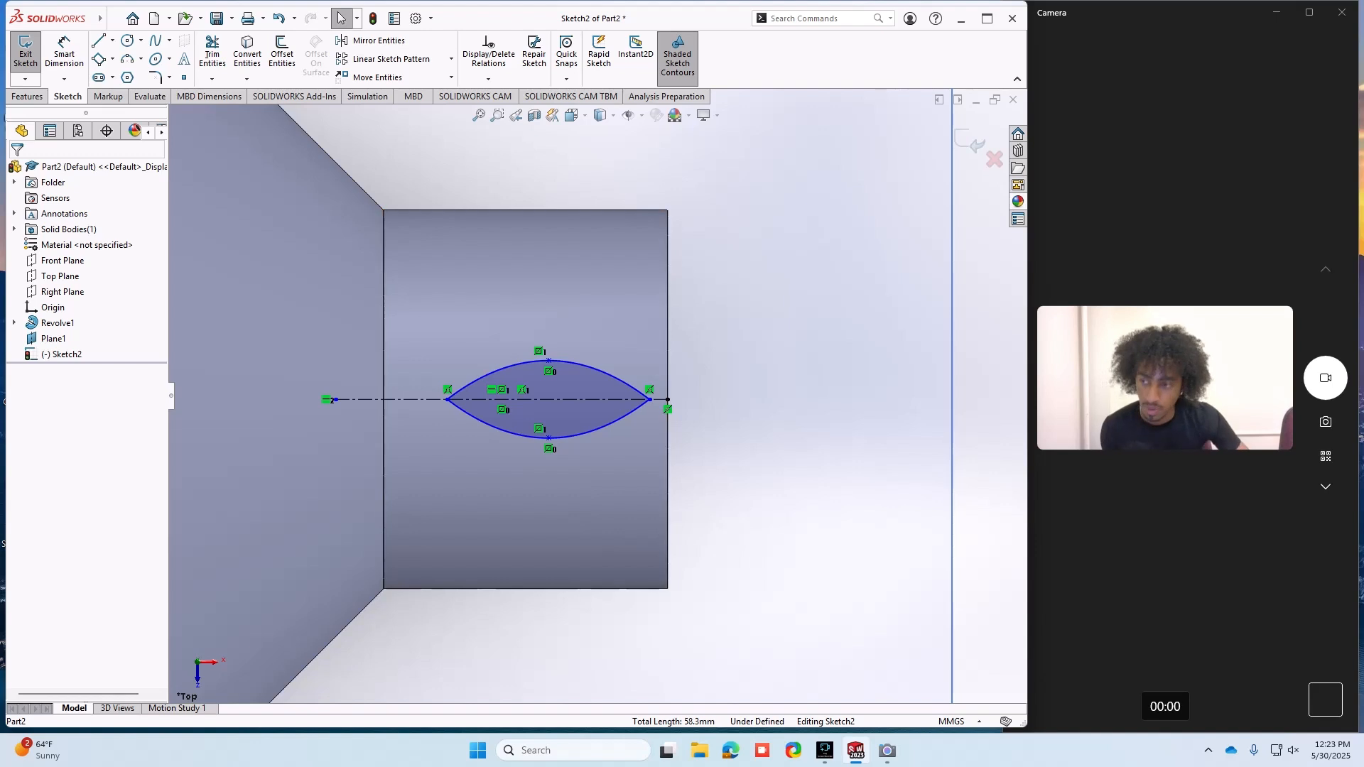
- Dimension the distance between the middle points of the upper and lower splines to 2 mm
click(64, 54)
scroll(448, 375, down, 3)
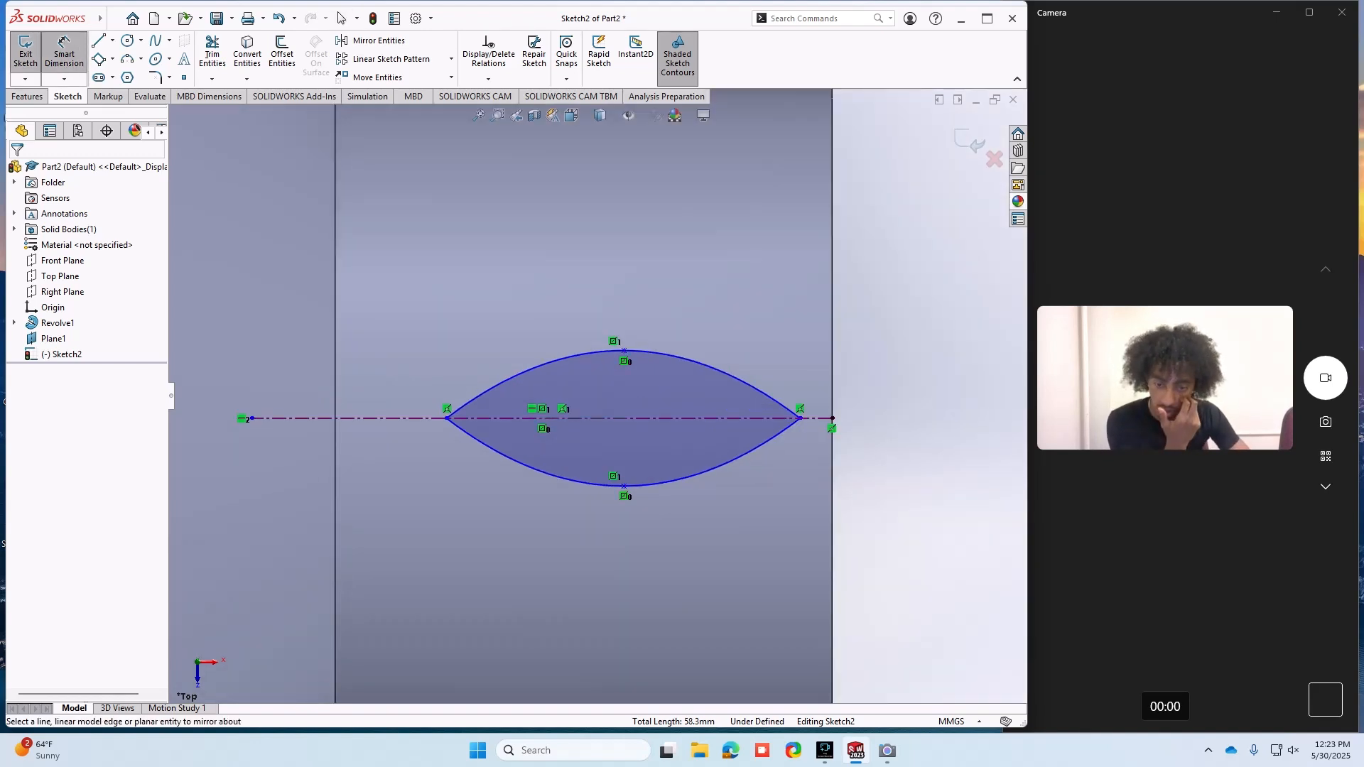
click(624, 350)
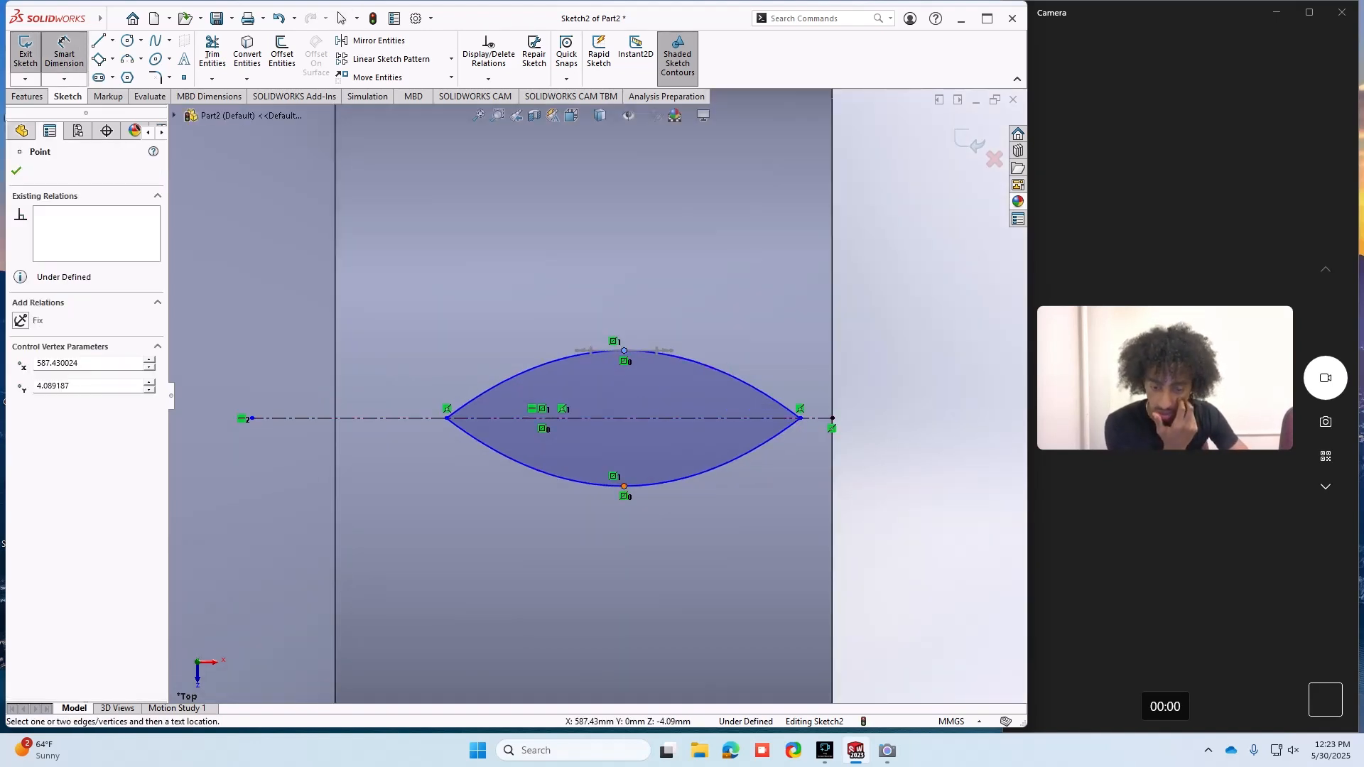
click(624, 486)
click(880, 417)
text(2)
key(Return)
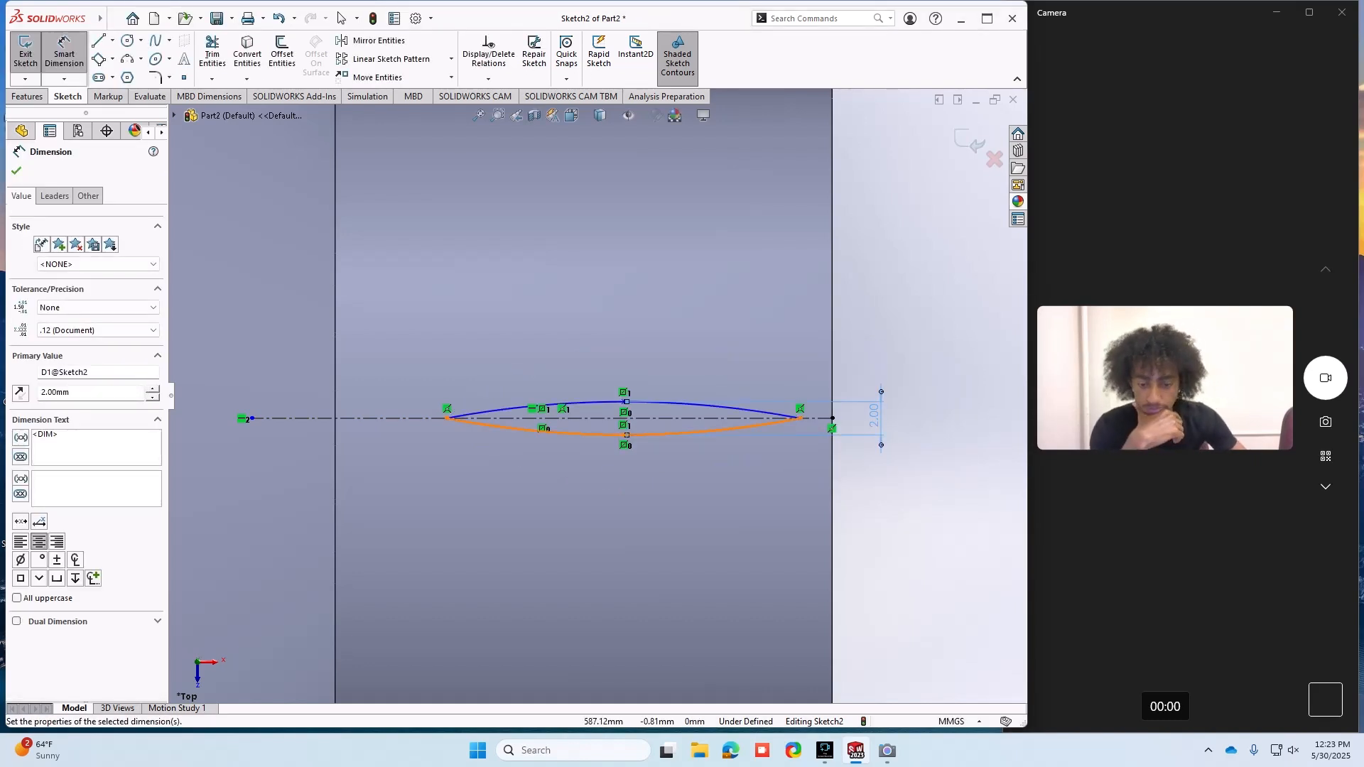
scroll(643, 430, up, 2)
scroll(675, 361, down, 2)
click(15, 171)
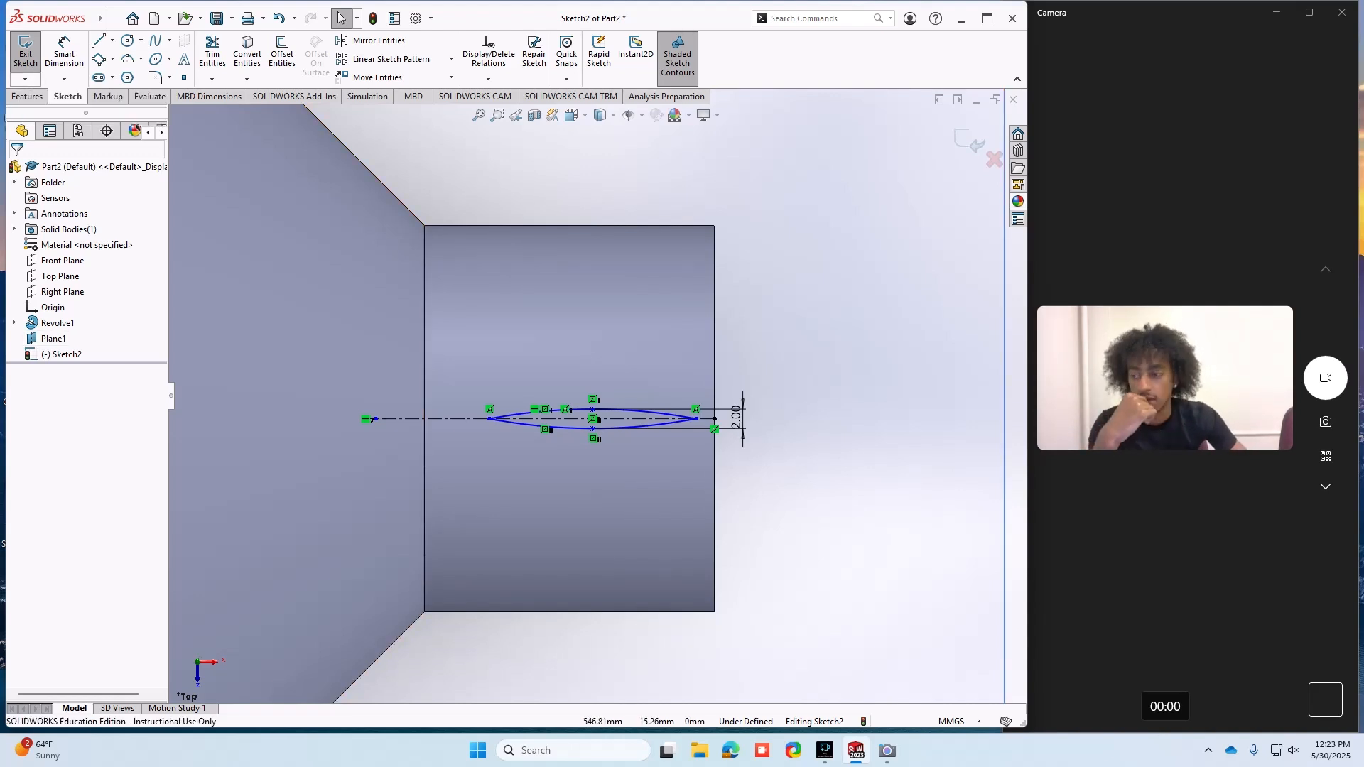
- Finish the lens-shaped blade profile sketch and start a new sketch on Plane1, viewed normal to the plane
click(26, 52)
right_click(59, 338)
click(73, 315)
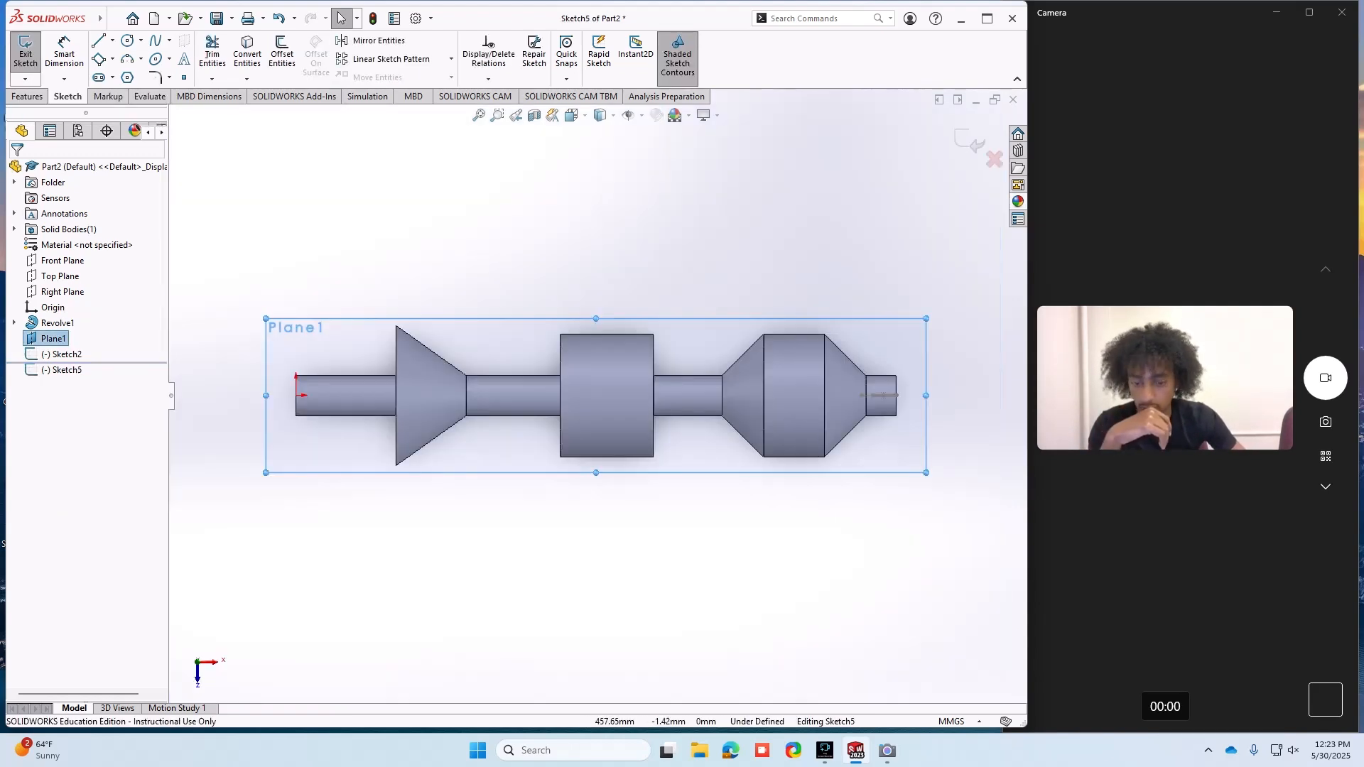
scroll(716, 394, down, 2)
middle_drag(305, 586, 345, 465)
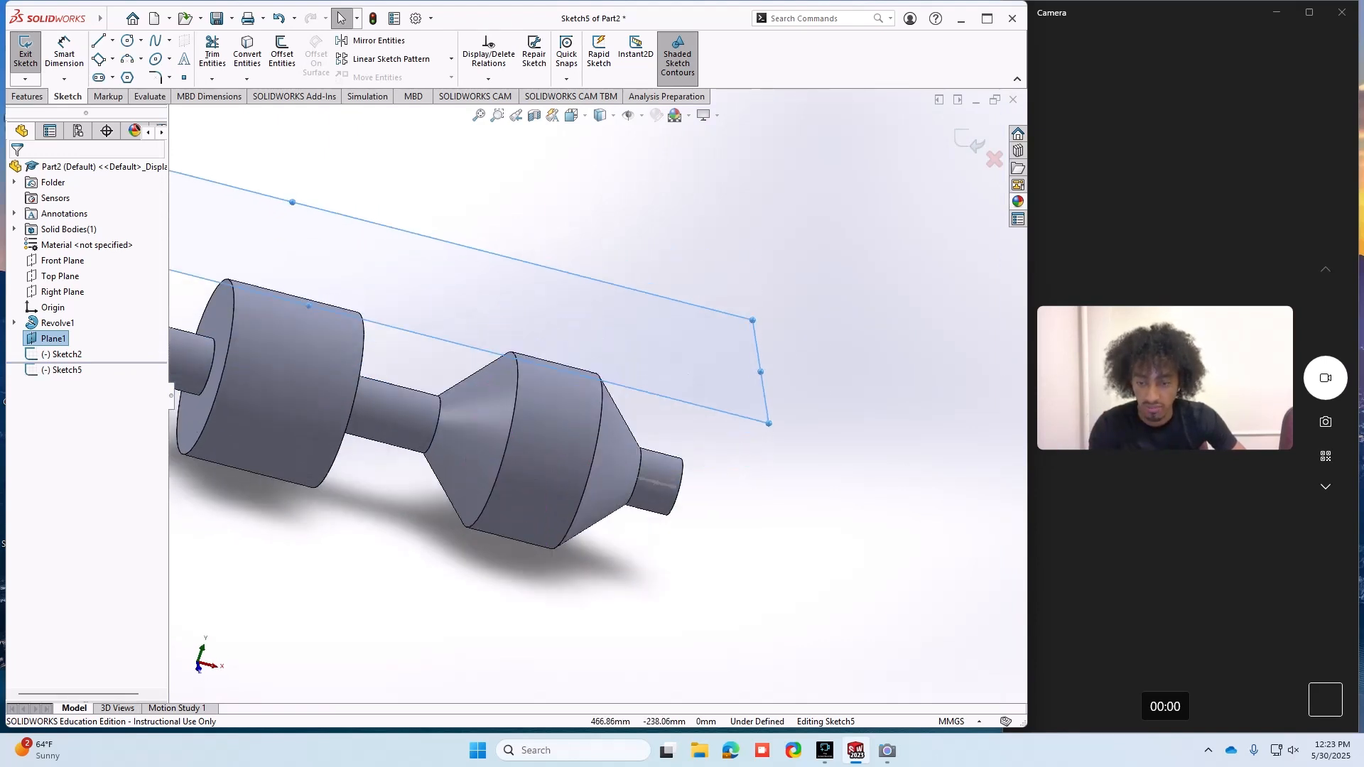
right_click(431, 241)
right_click(55, 335)
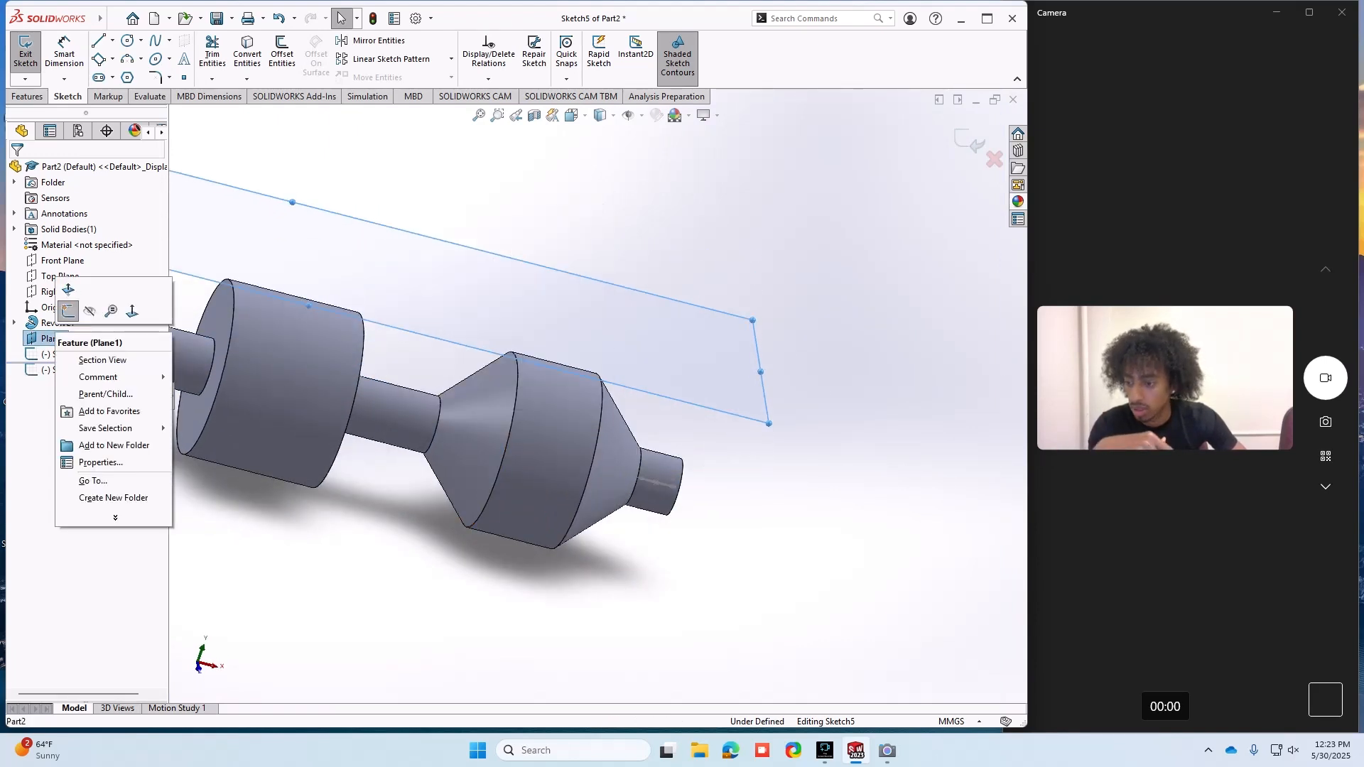
click(132, 311)
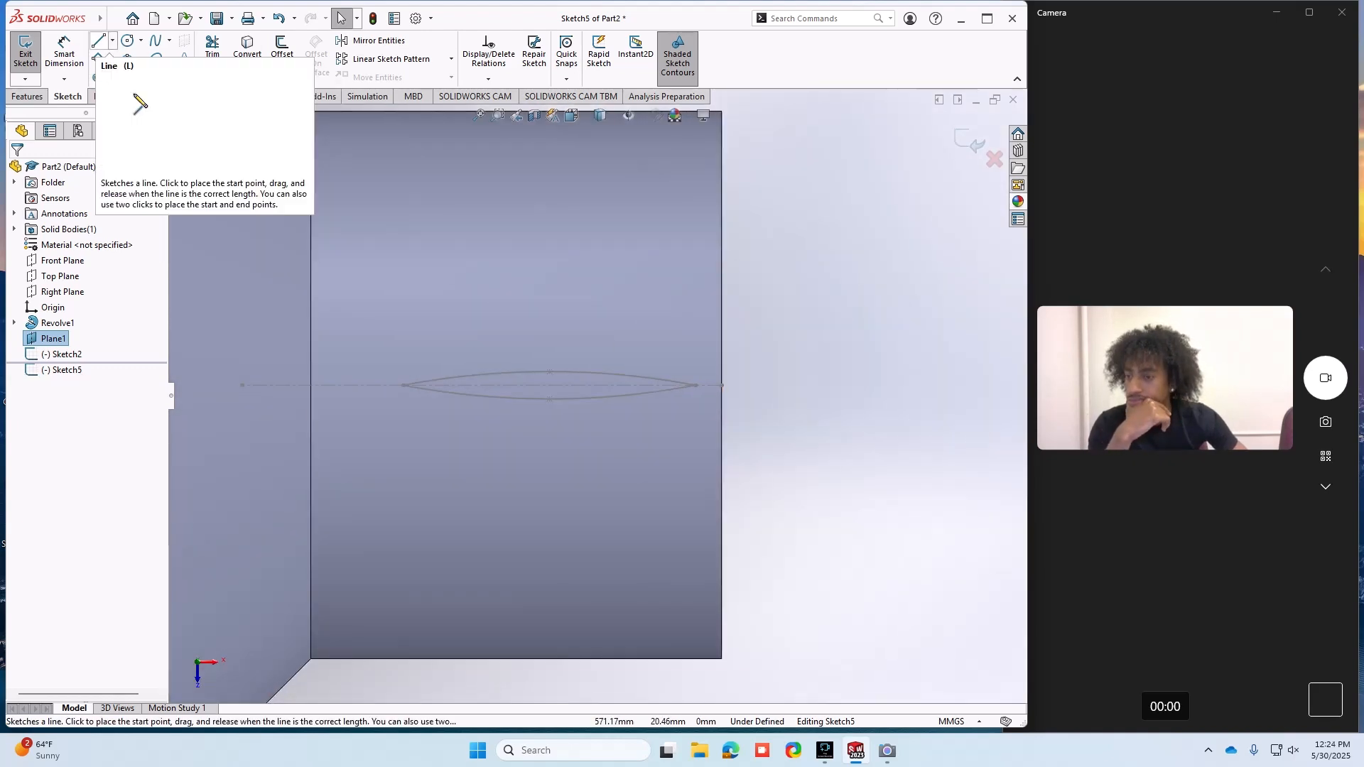
- Sketch a three-point spline about 10.3 mm tall across the lens profile's centerline, bowing toward the shaft, with its middle point on the centerline
click(156, 40)
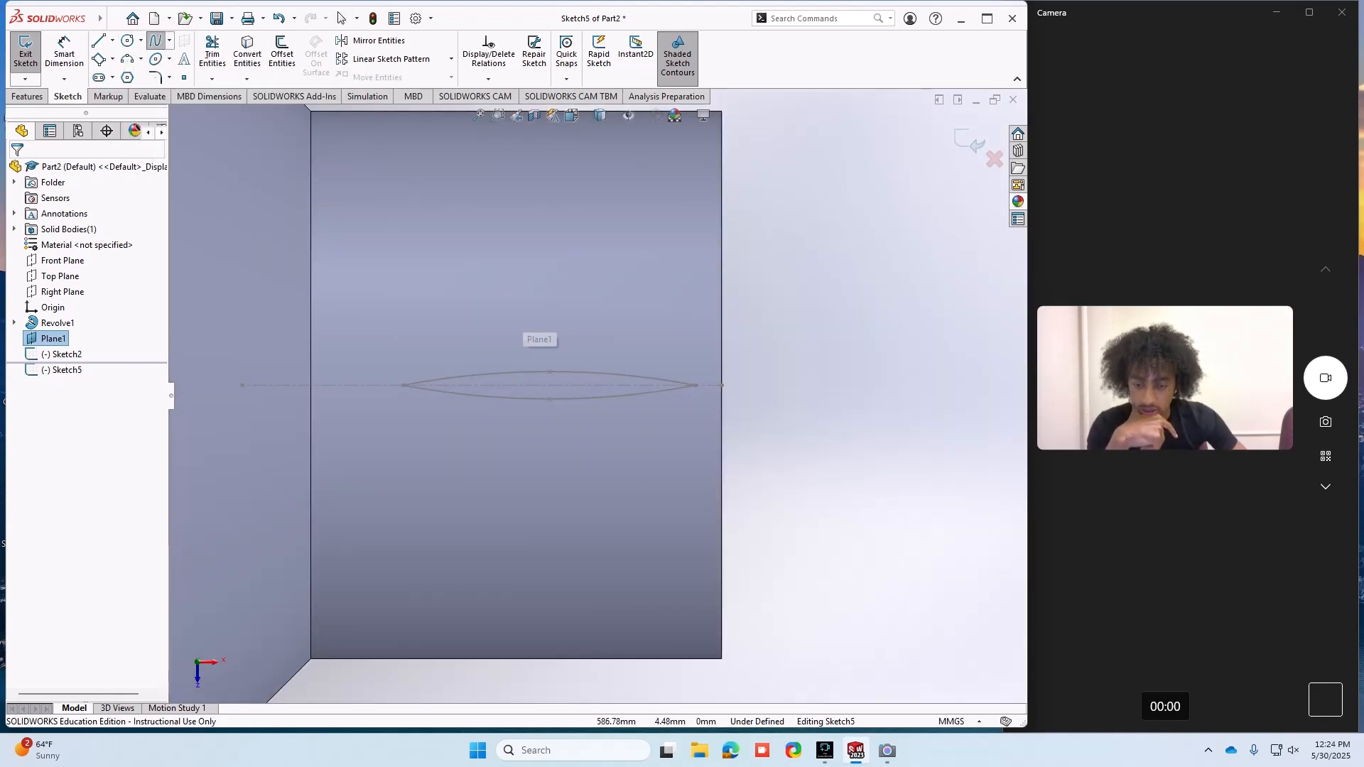
click(481, 386)
click(481, 385)
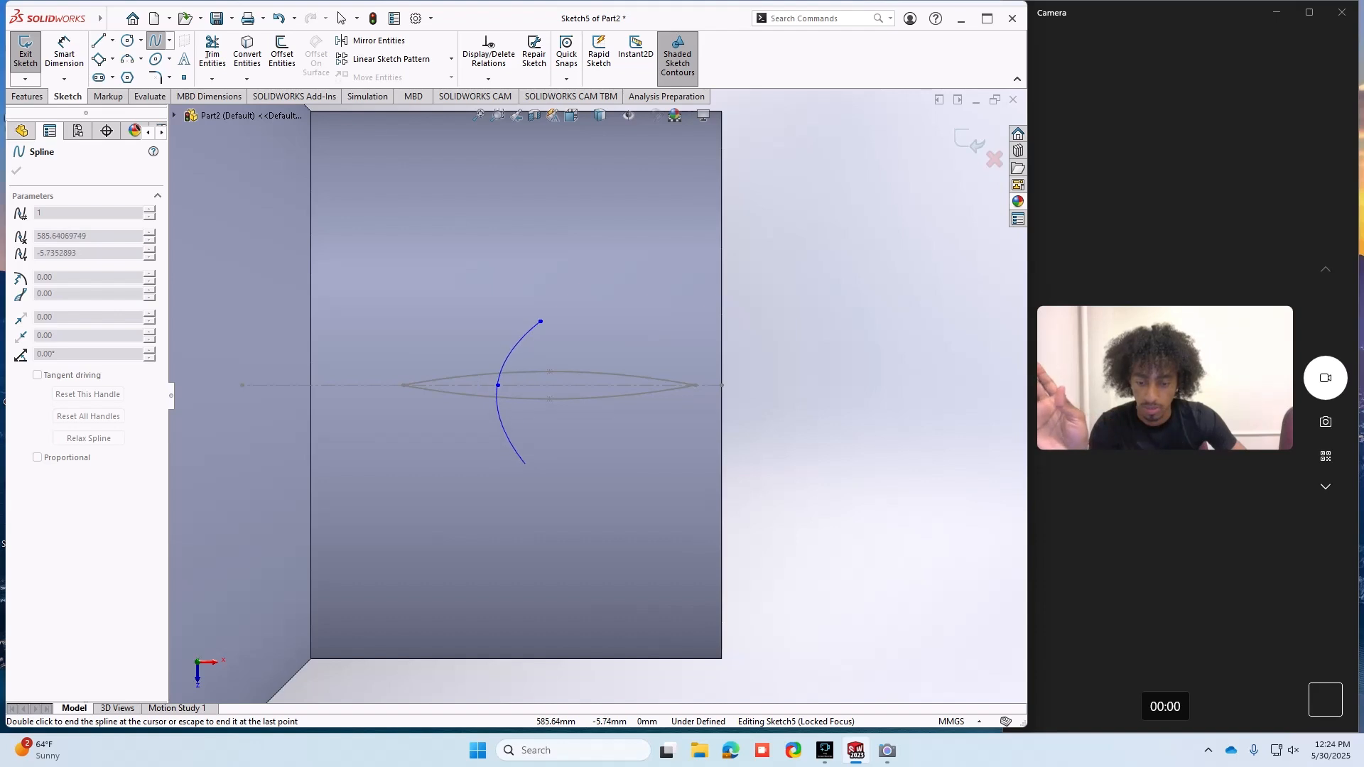
right_click(603, 393)
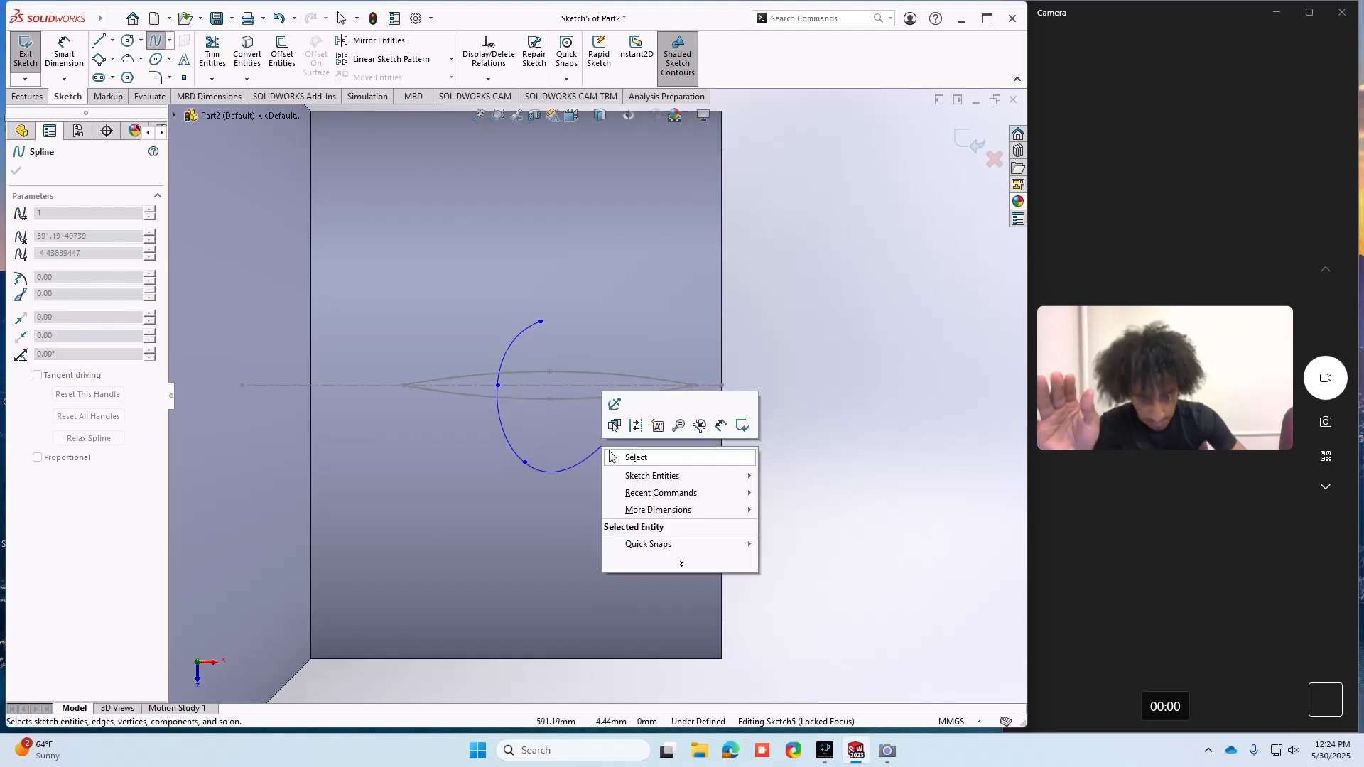
click(623, 454)
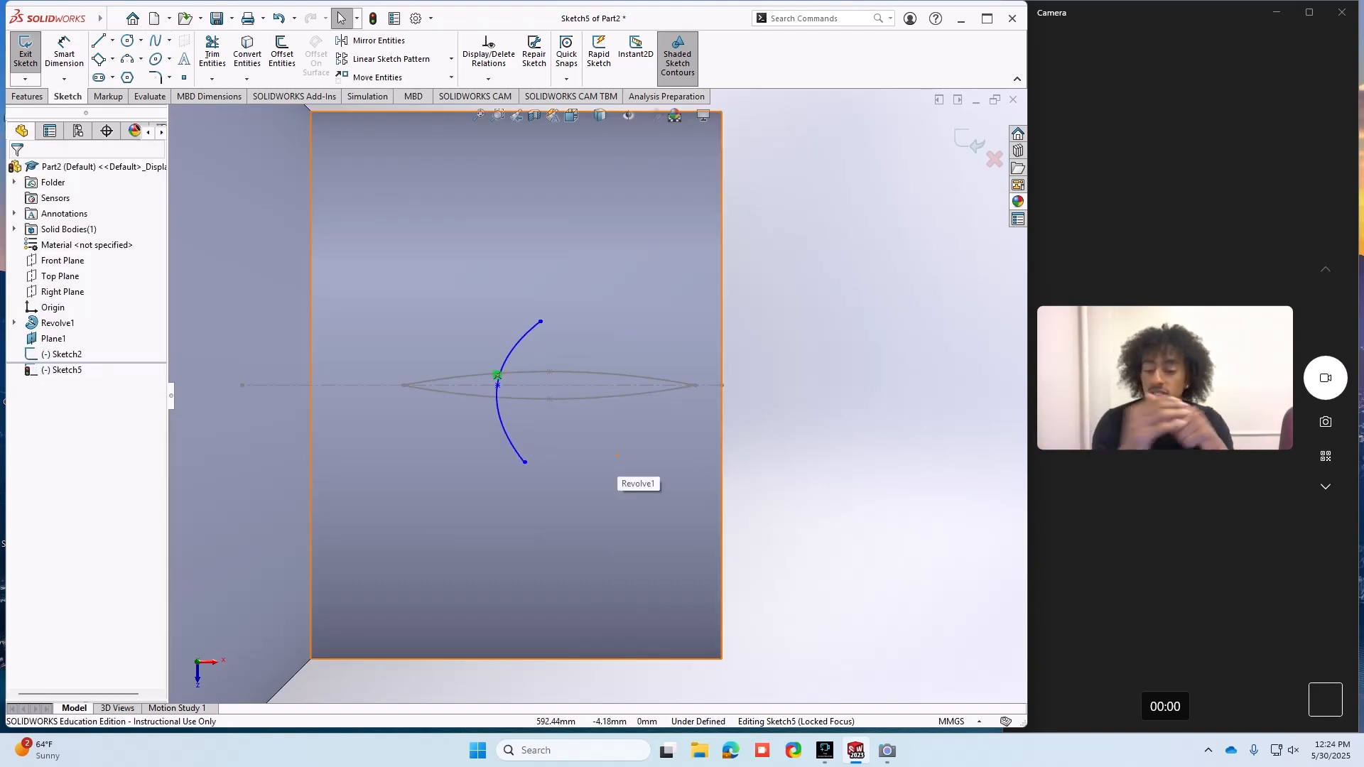
- Sketch a second, shallower three-point spline between the first spline's end points, passing through the centerline, to close a crescent profile
click(155, 40)
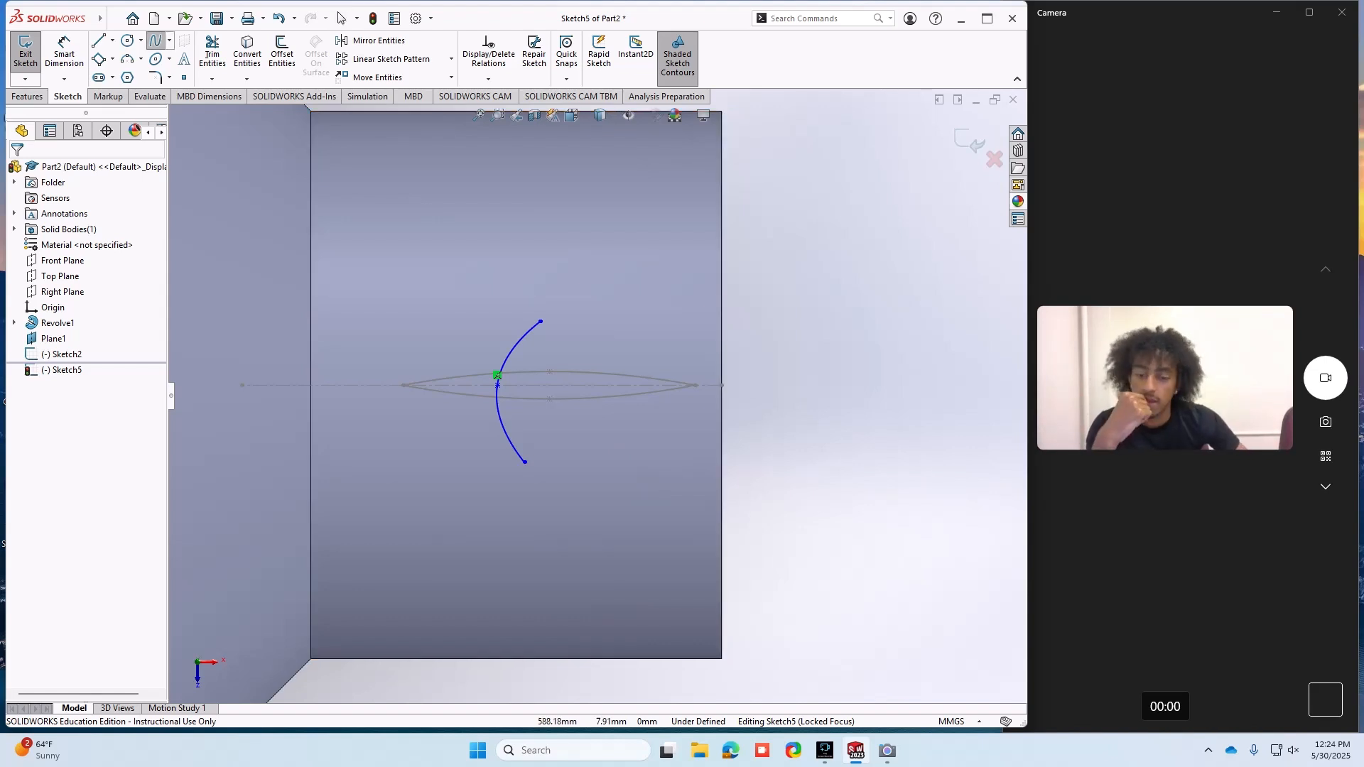
click(541, 321)
click(510, 385)
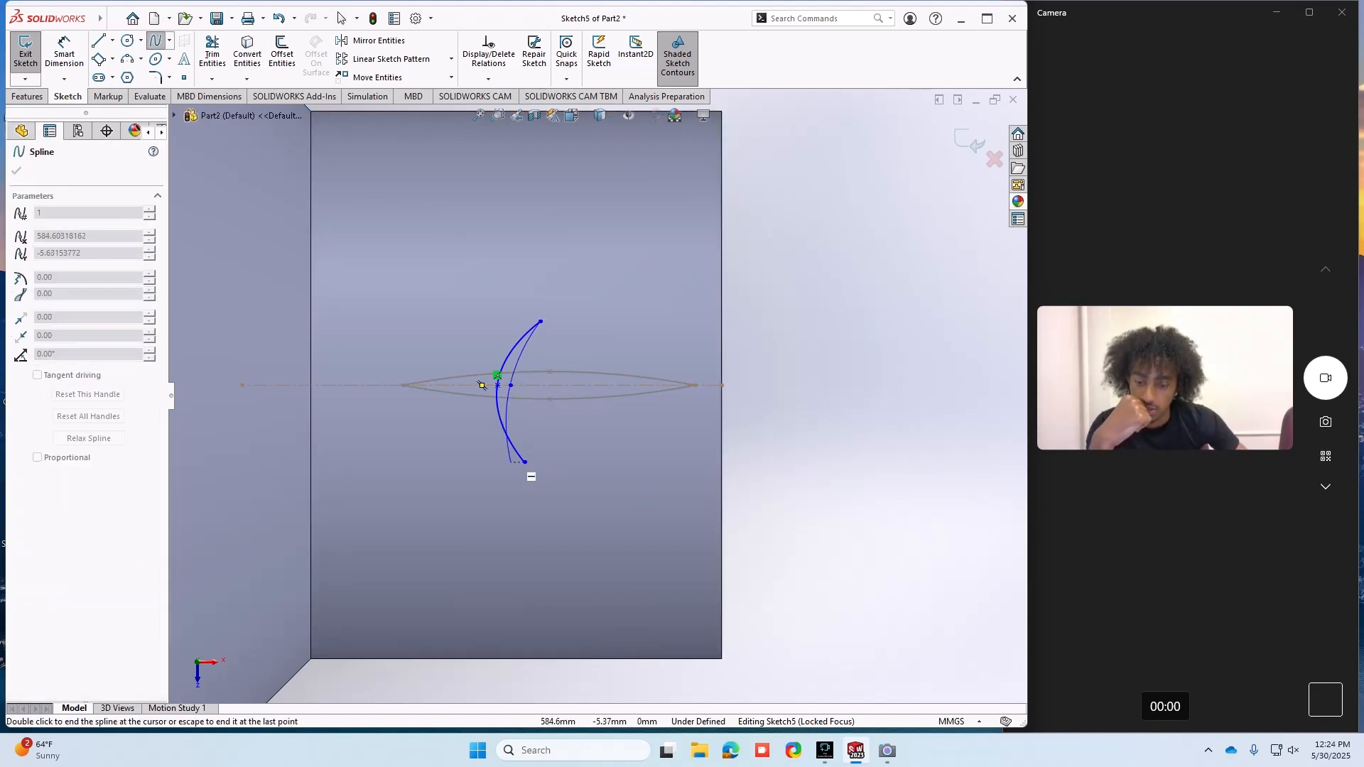
click(525, 462)
right_click(701, 454)
click(718, 464)
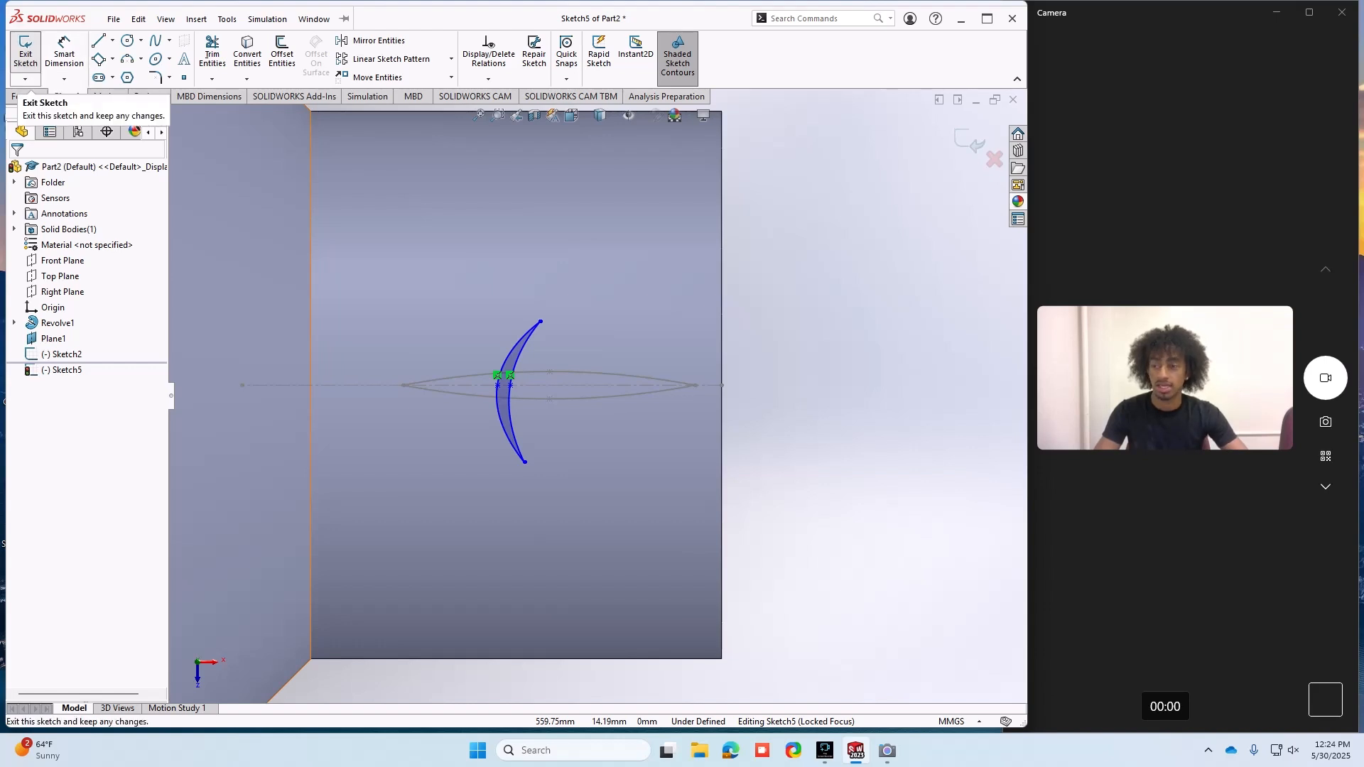
- Dimension the vertical distance between the crescent's two tips and set it to 12 mm
click(64, 51)
click(540, 321)
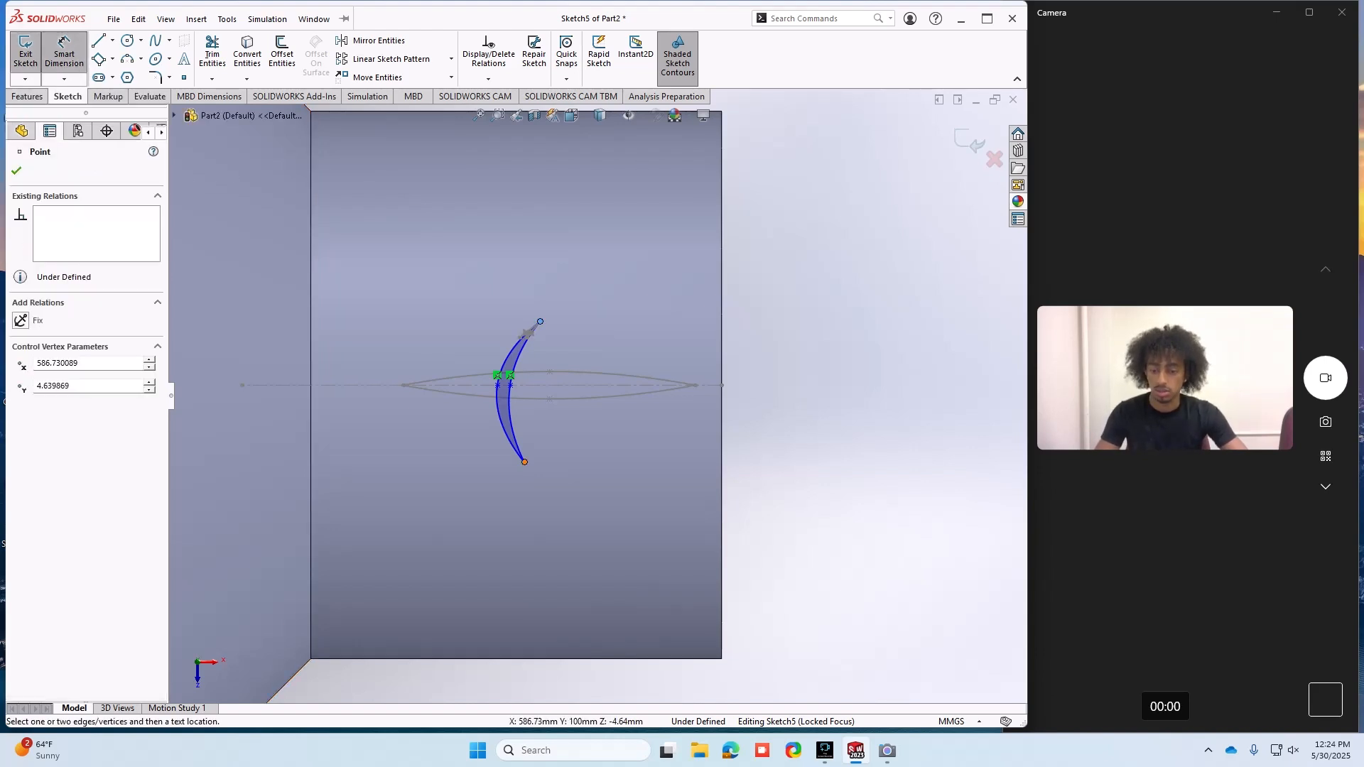
click(525, 462)
click(754, 391)
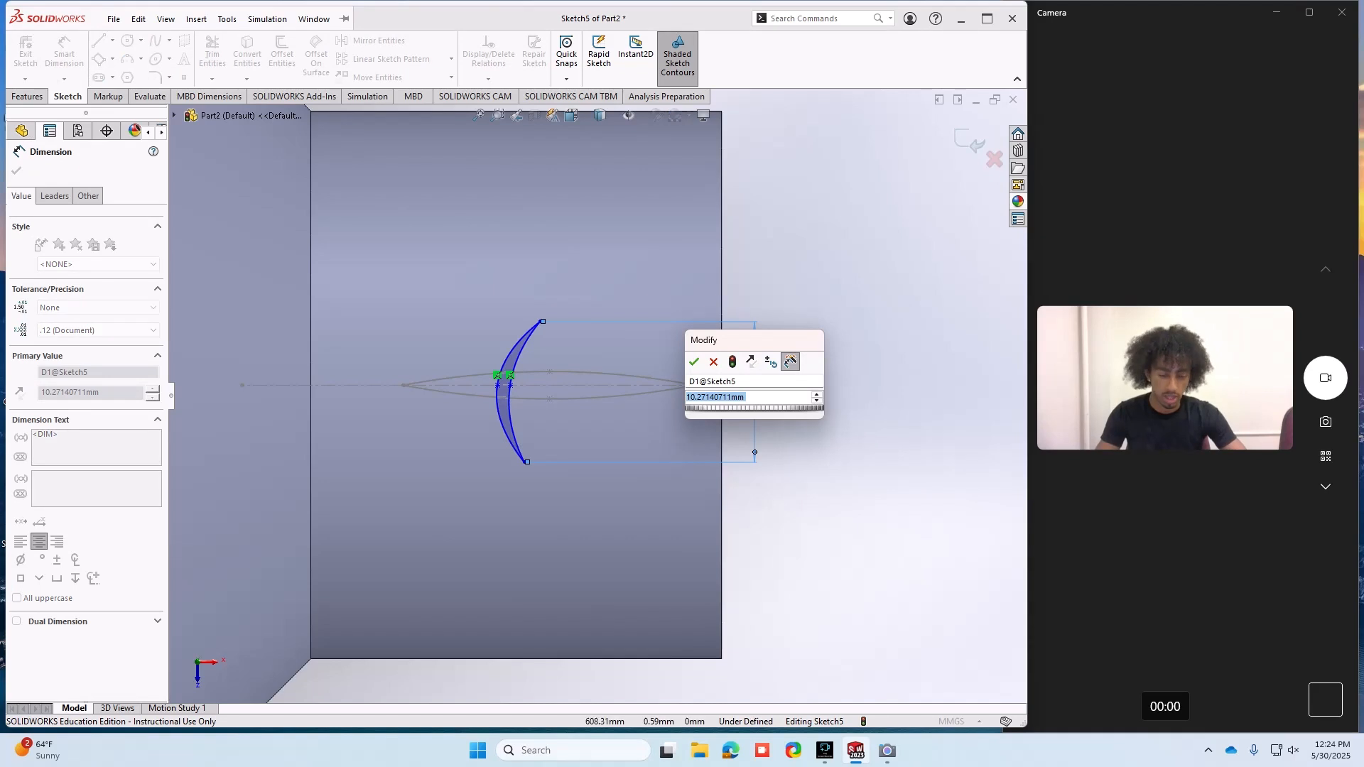
text(20)
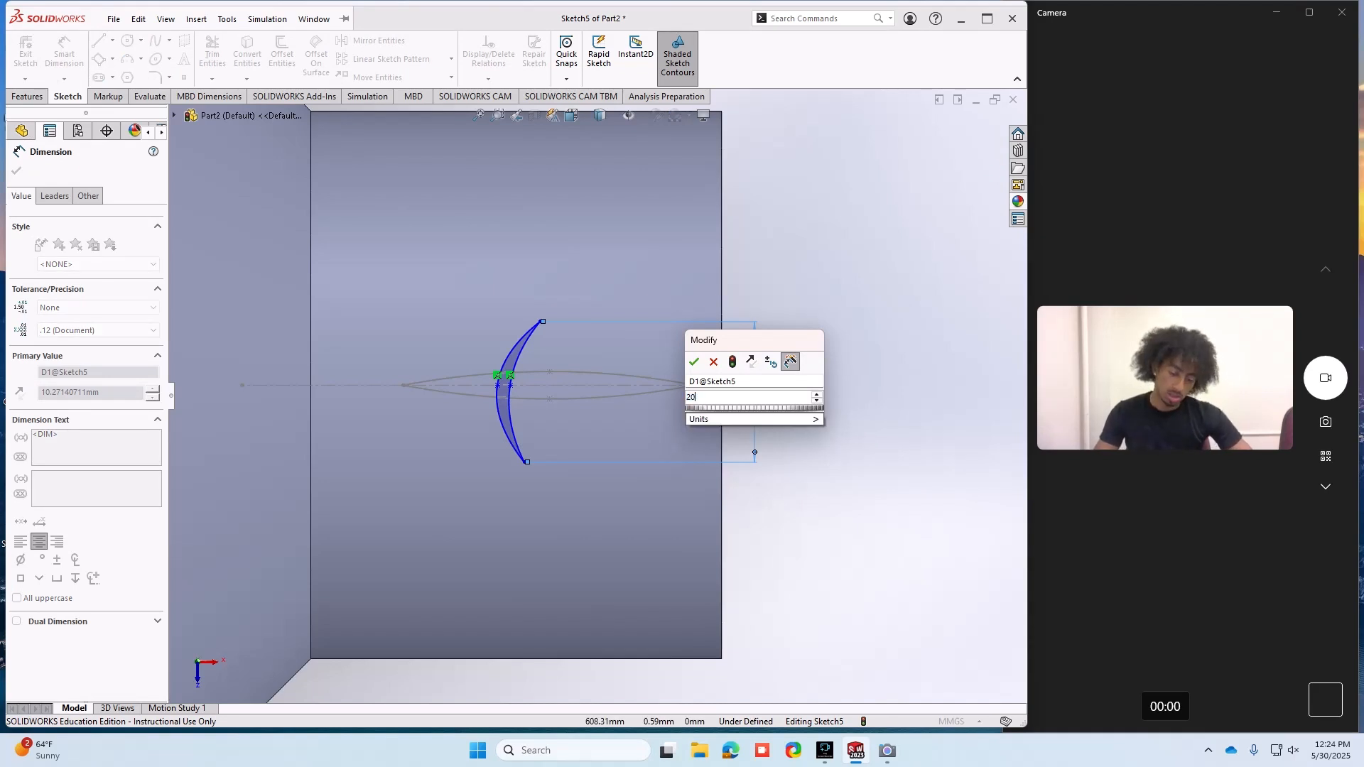
key(Return)
text(15)
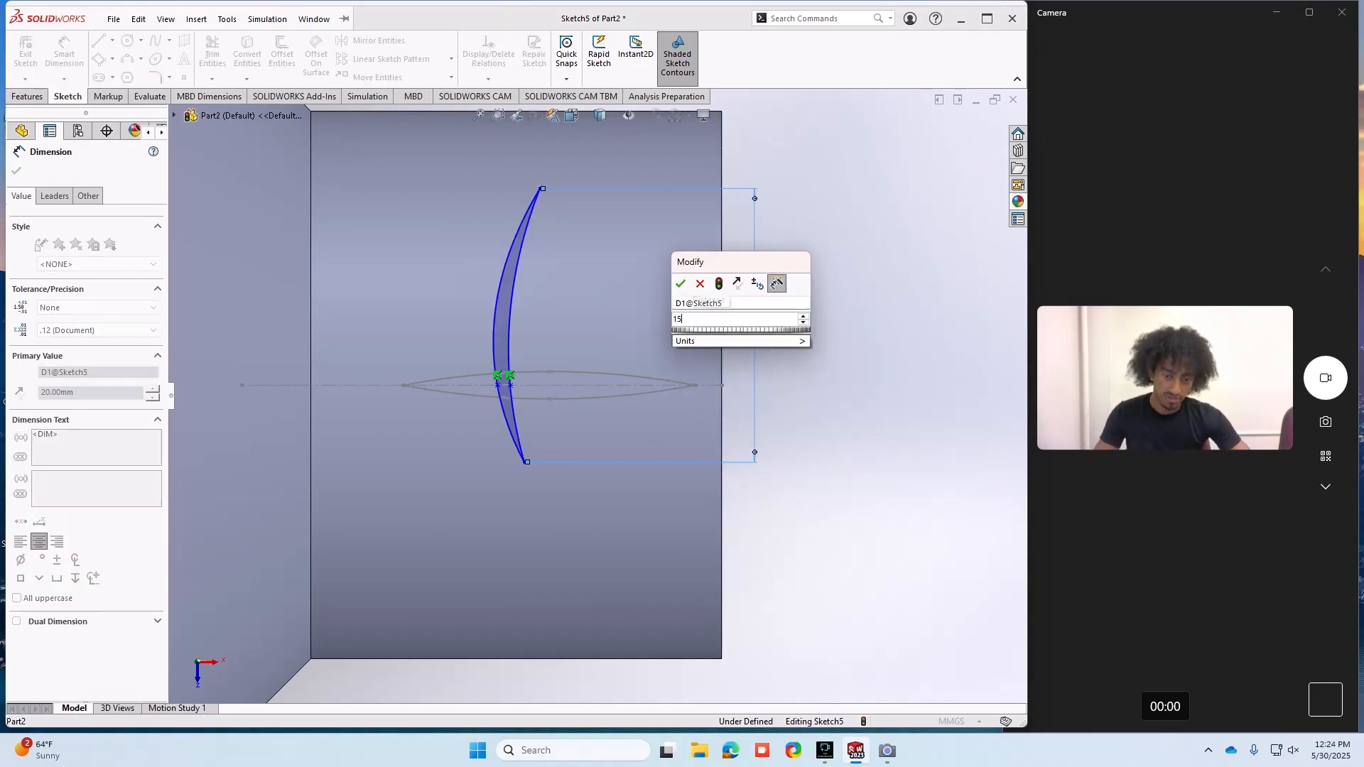
key(Return)
double_click(746, 343)
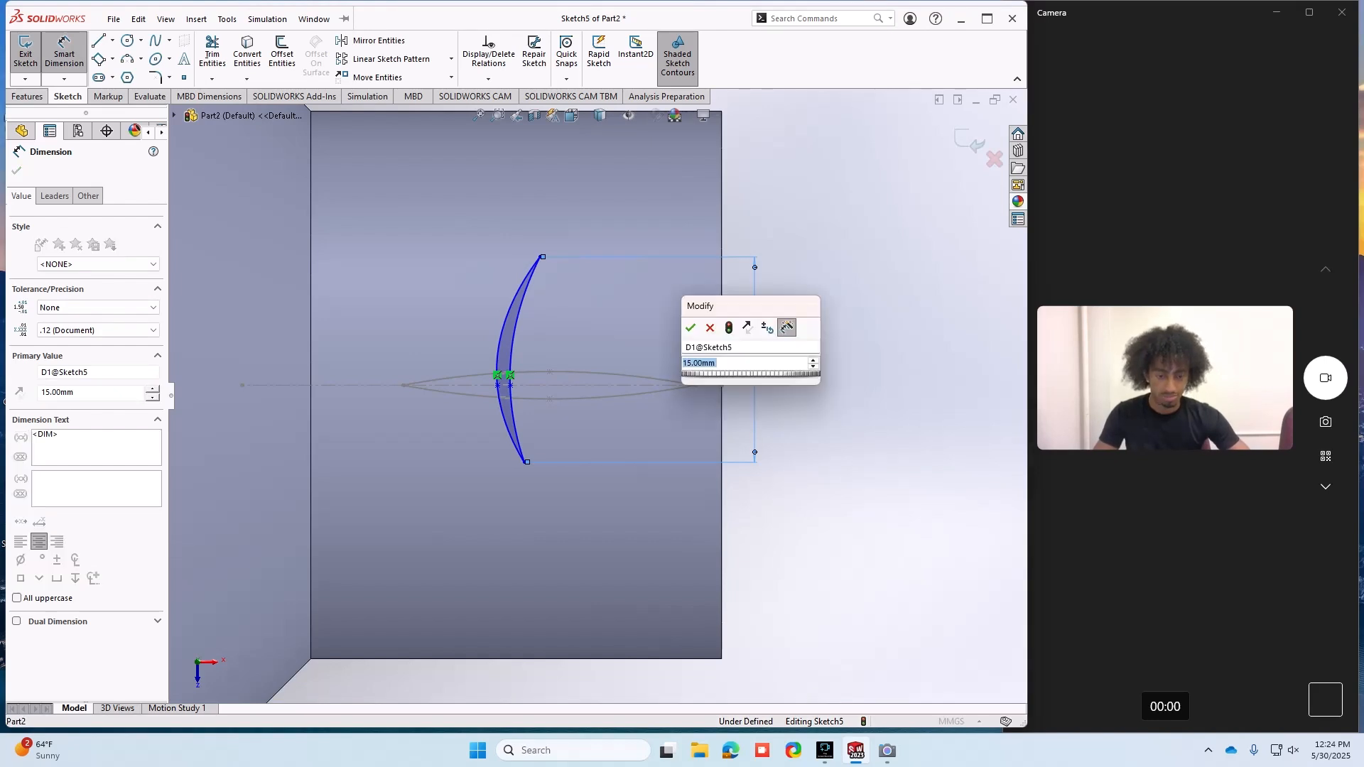
text(12)
key(Return)
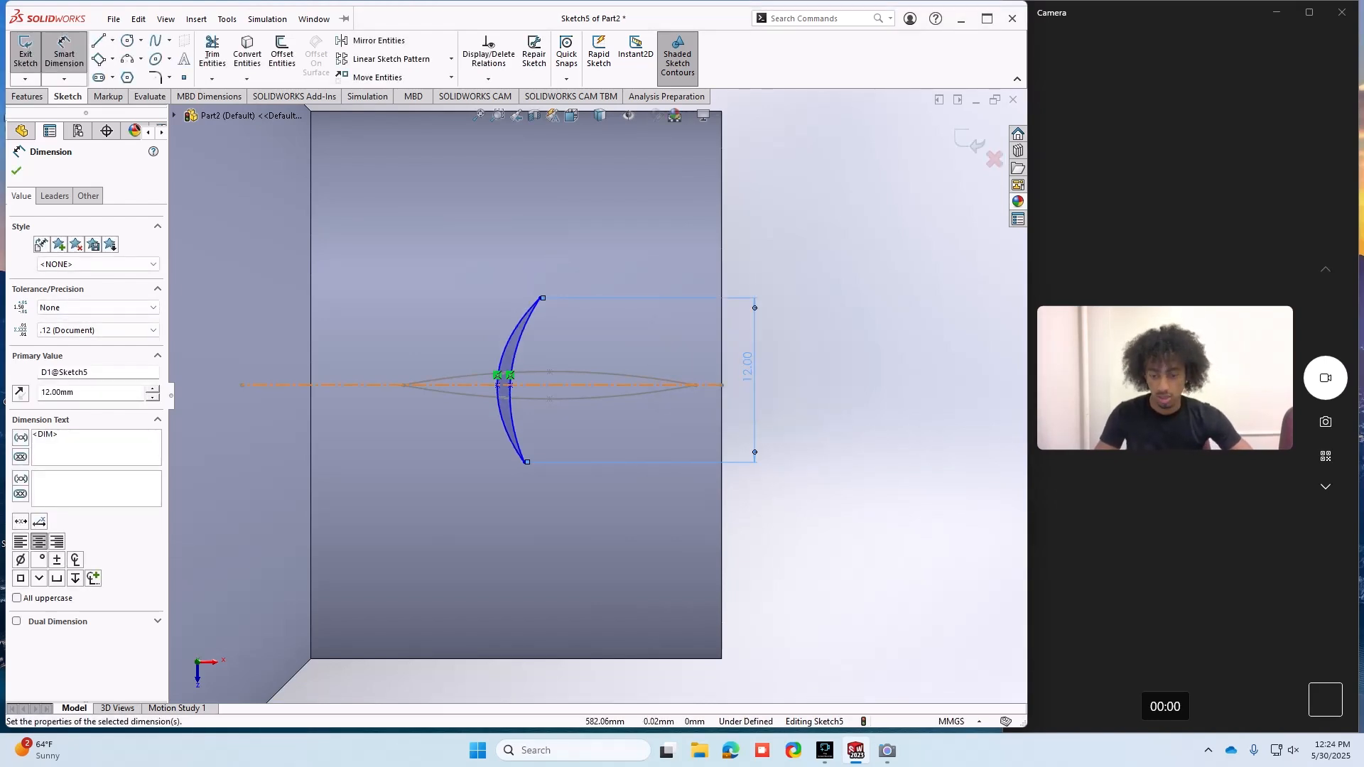
key(Escape)
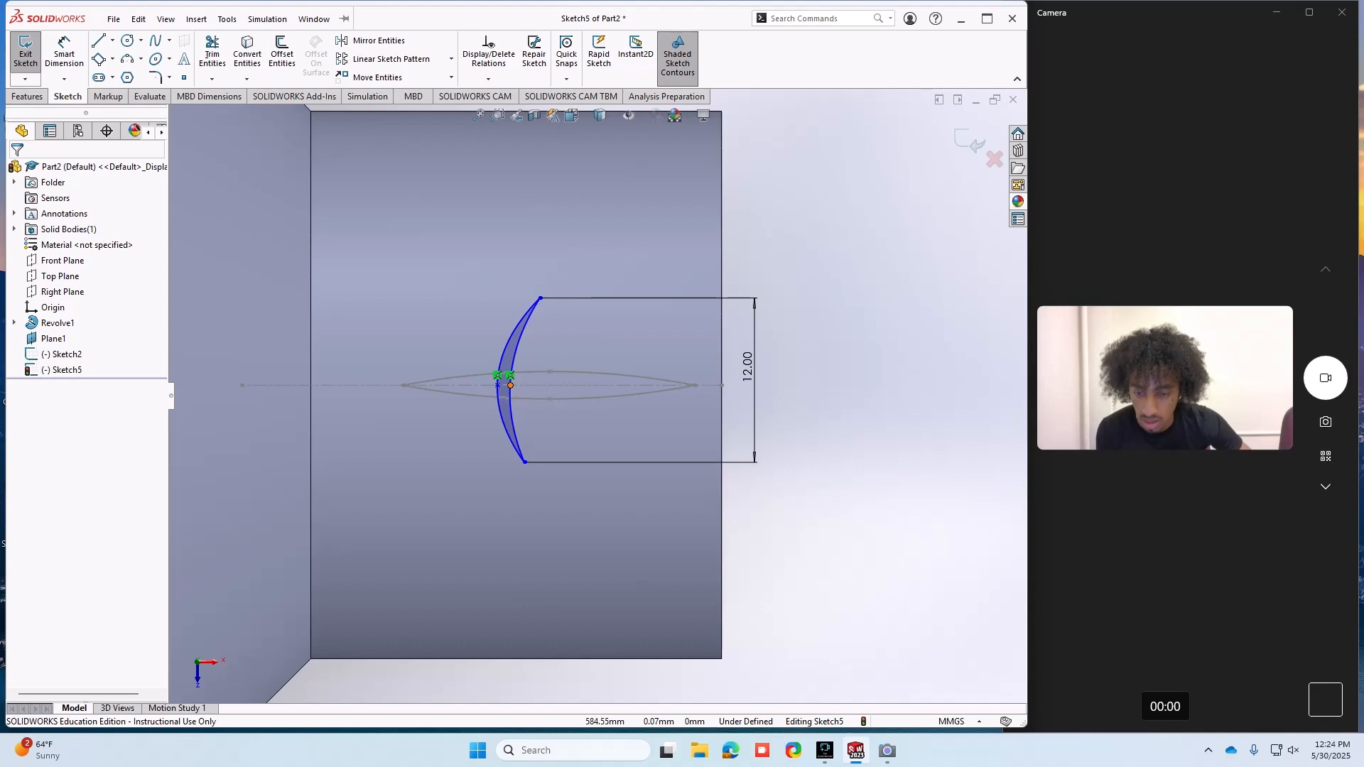
- Move the inner spline's middle point along the centerline to deepen the crescent's bow, and finish the sketch
mouse_move(510, 385)
mouse_down()
mouse_move(551, 385)
mouse_move(471, 385)
mouse_move(533, 385)
mouse_move(498, 385)
mouse_up()
key(Escape)
scroll(543, 357, up, 1)
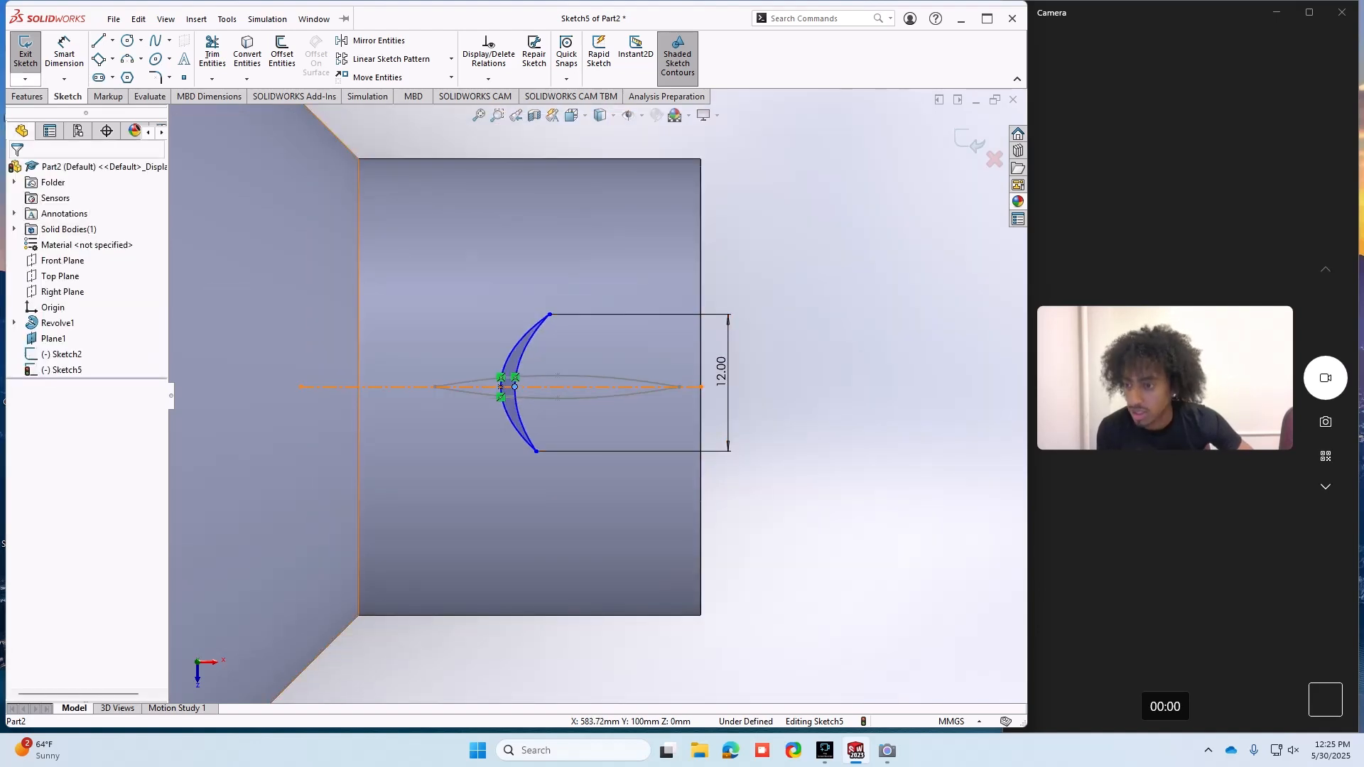
click(25, 54)
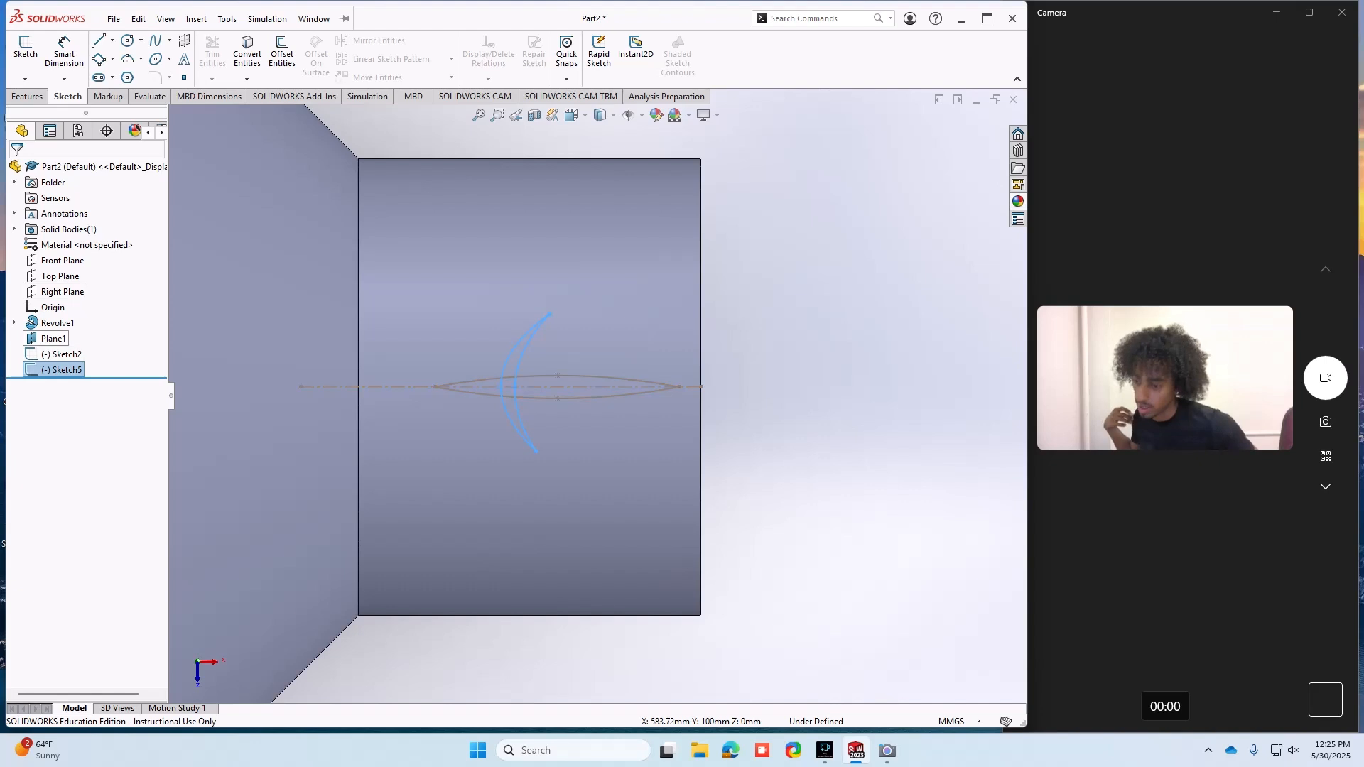
- Reopen the lens-shaped profile sketch and dimension the distance between its two end points to 20 mm
right_click(64, 354)
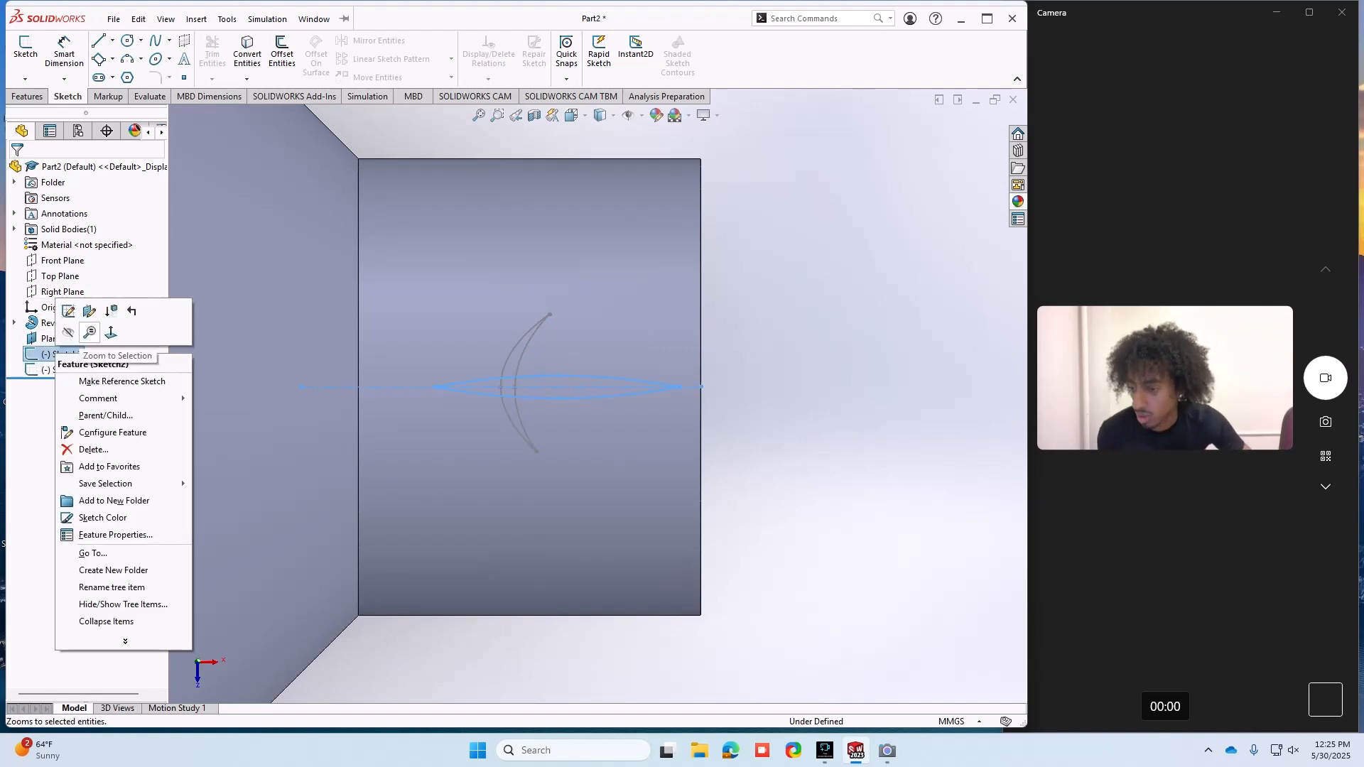
click(74, 311)
scroll(892, 394, up, 8)
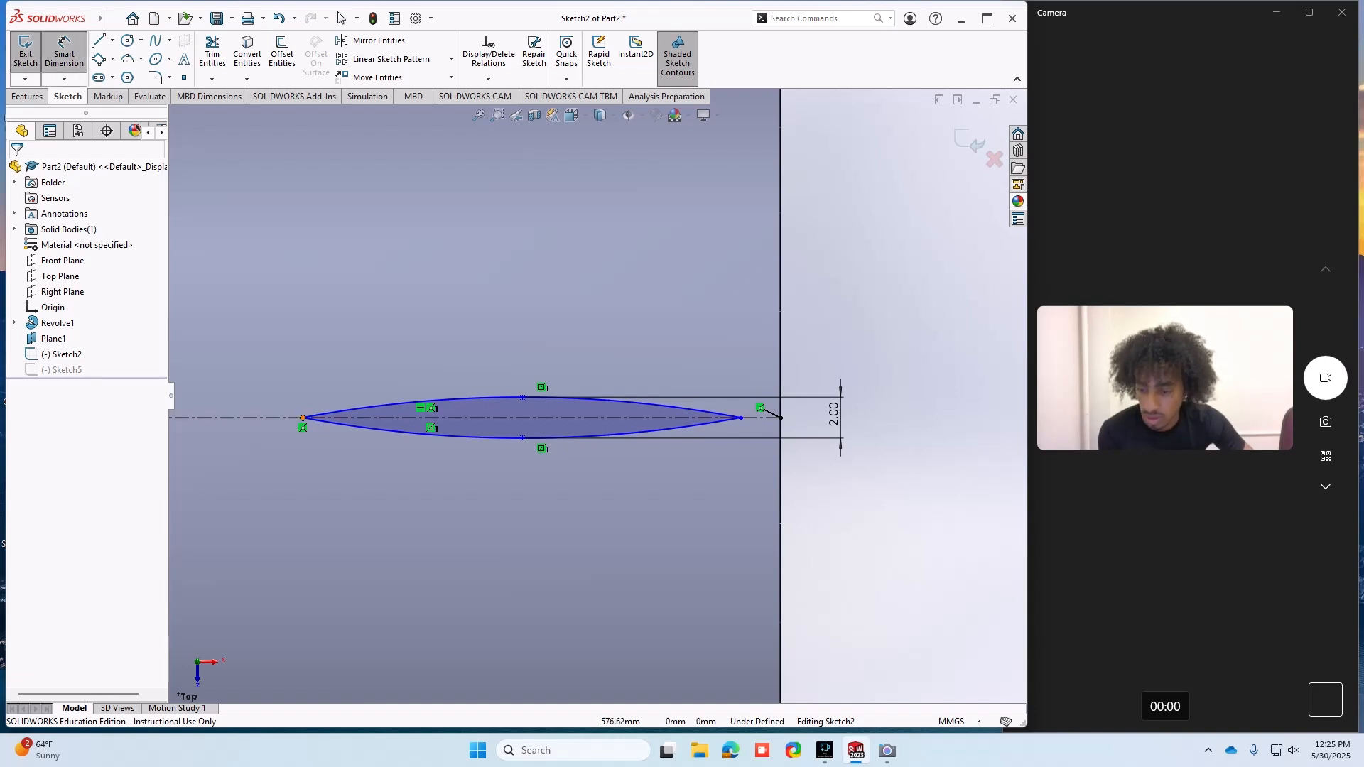
click(303, 418)
click(741, 418)
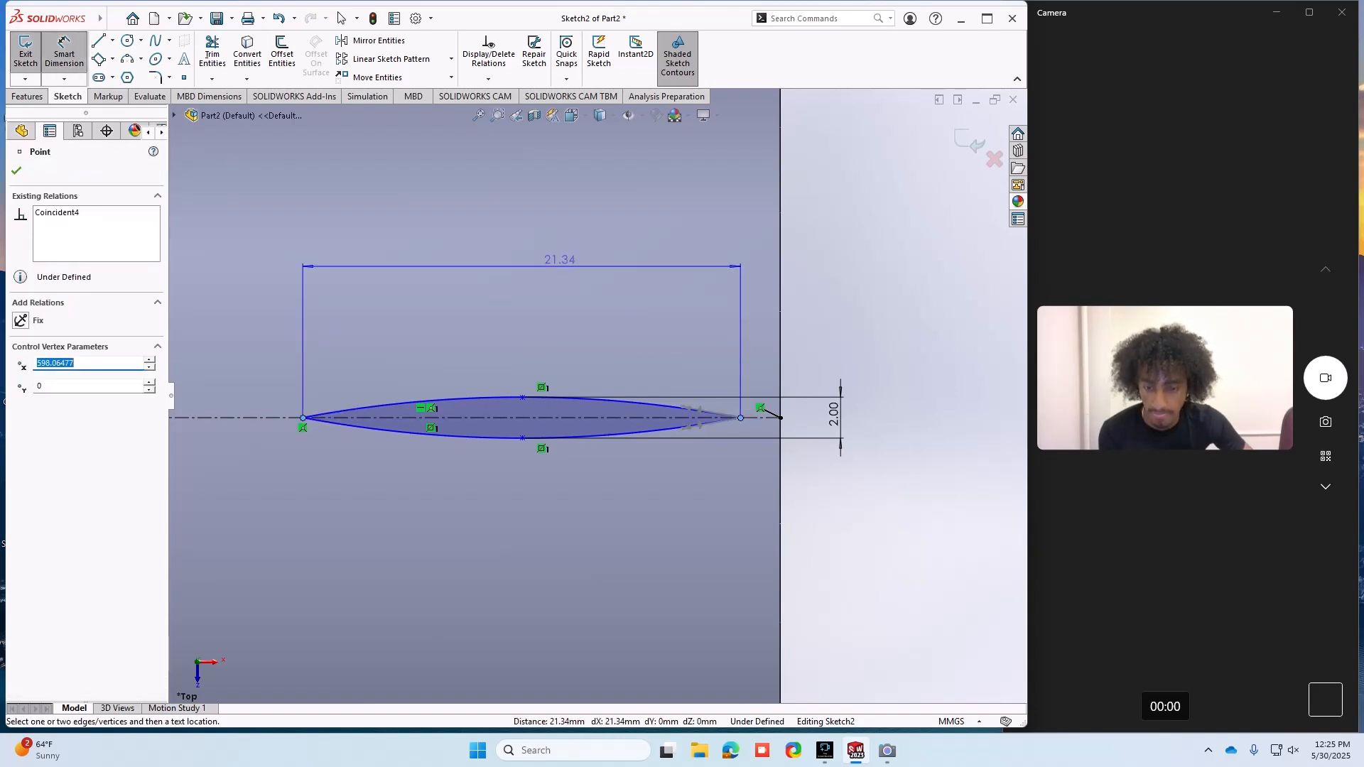
click(522, 266)
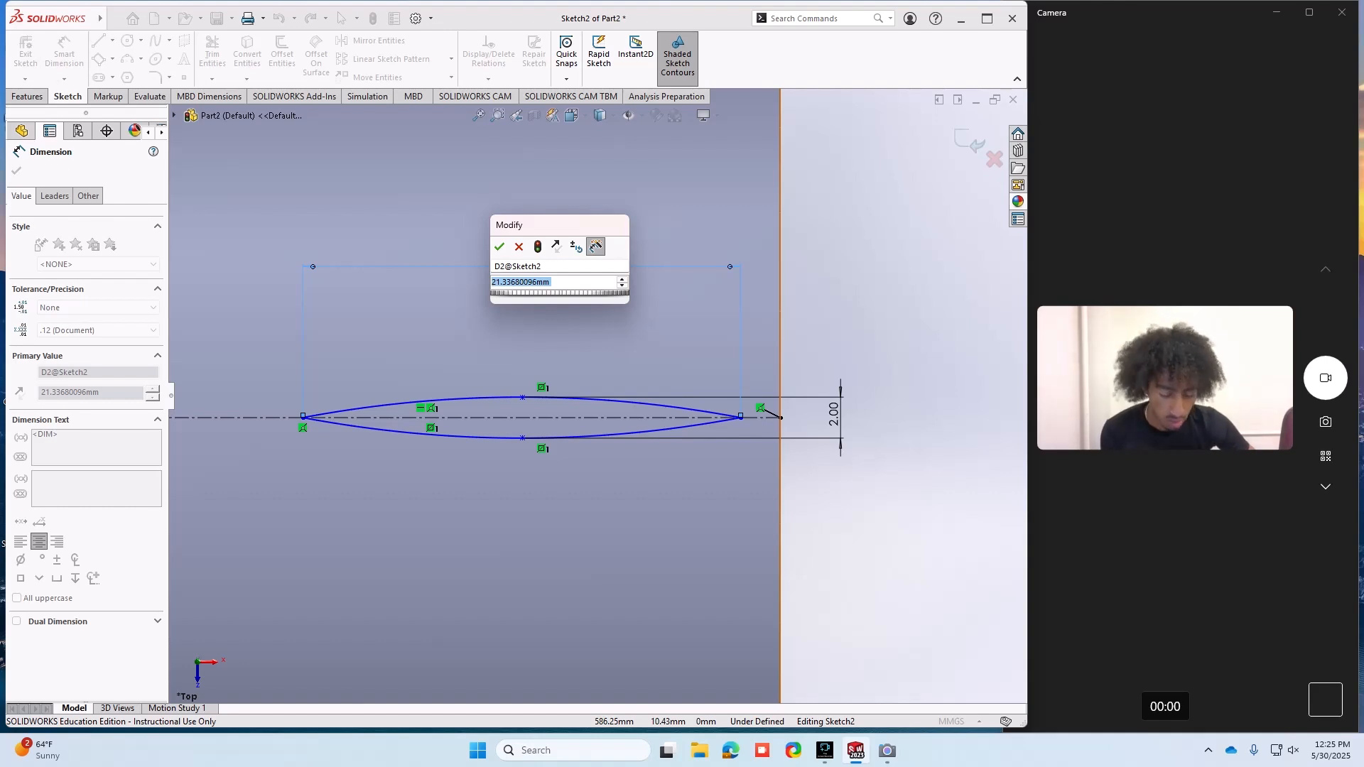
text(12)
key(Return)
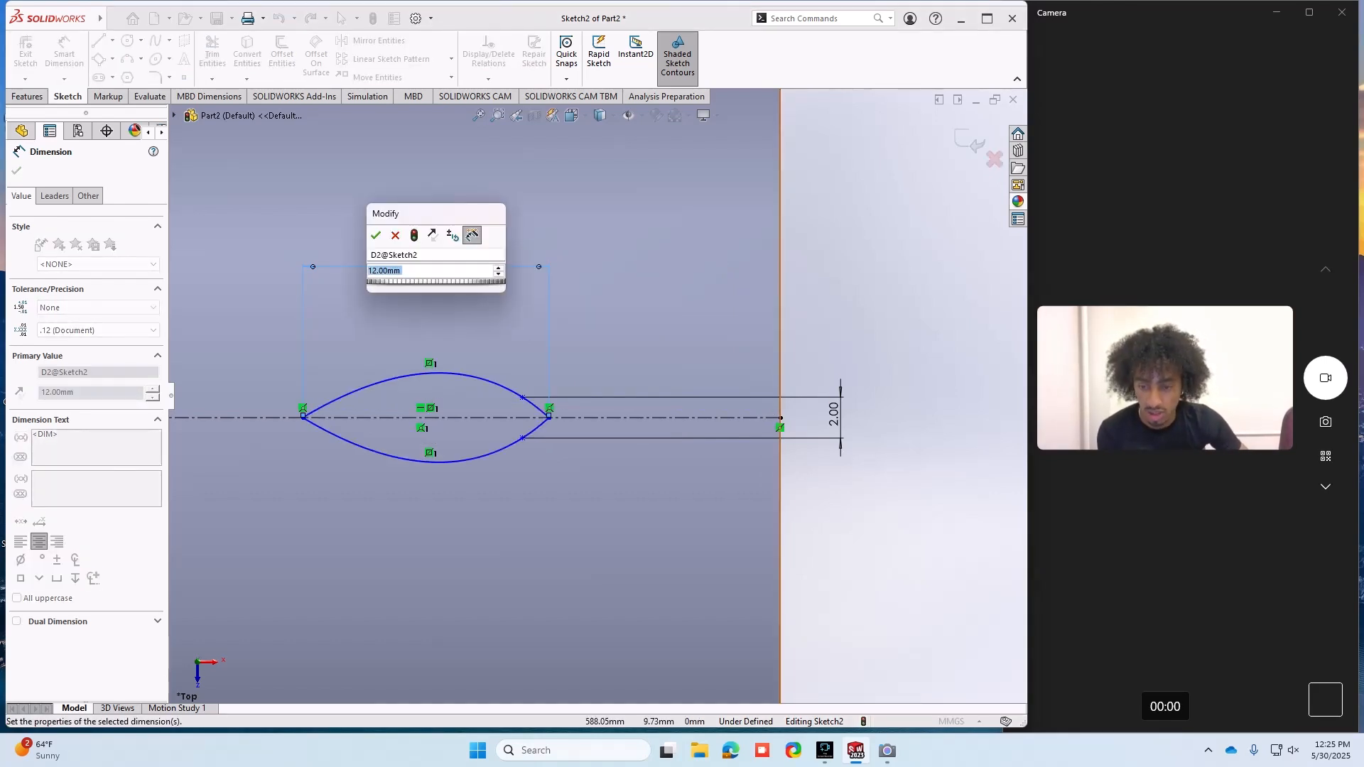
text(20)
key(Return)
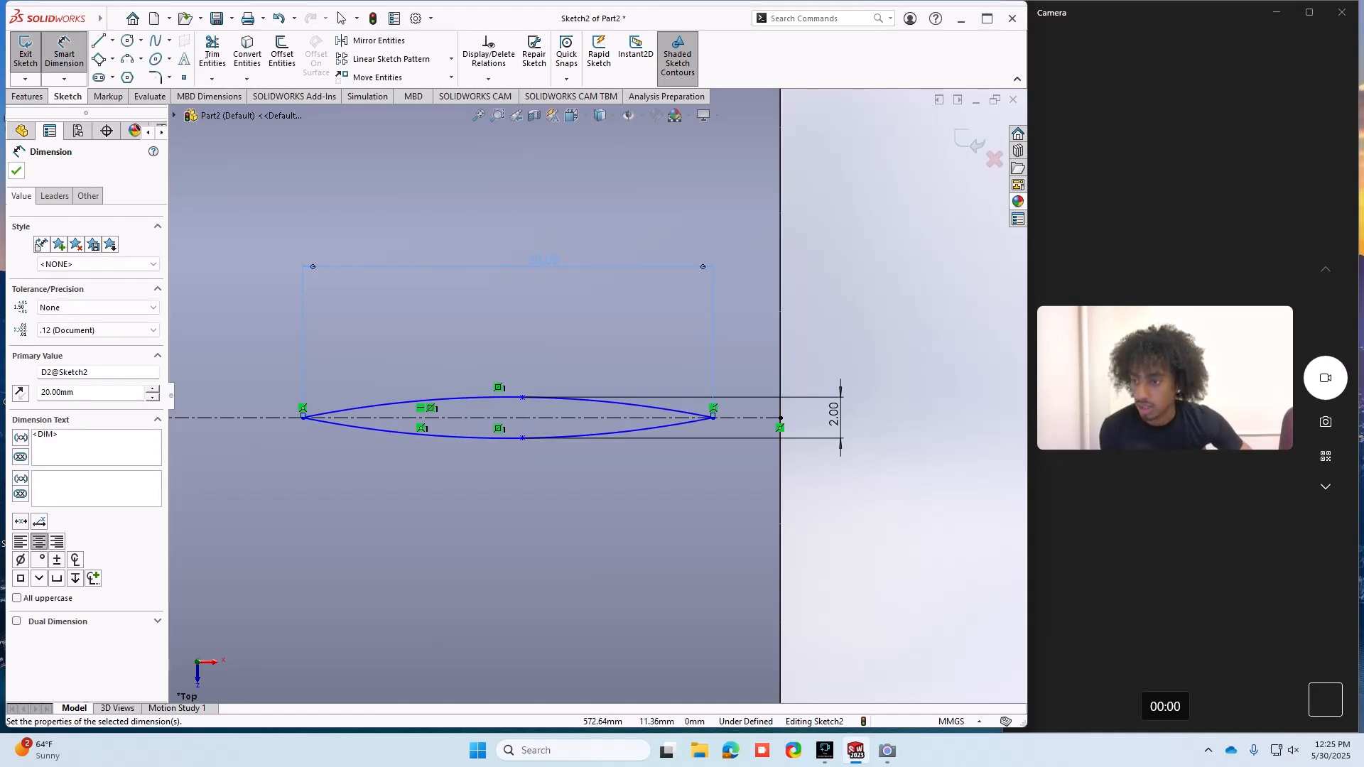
click(17, 171)
scroll(529, 376, up, 1)
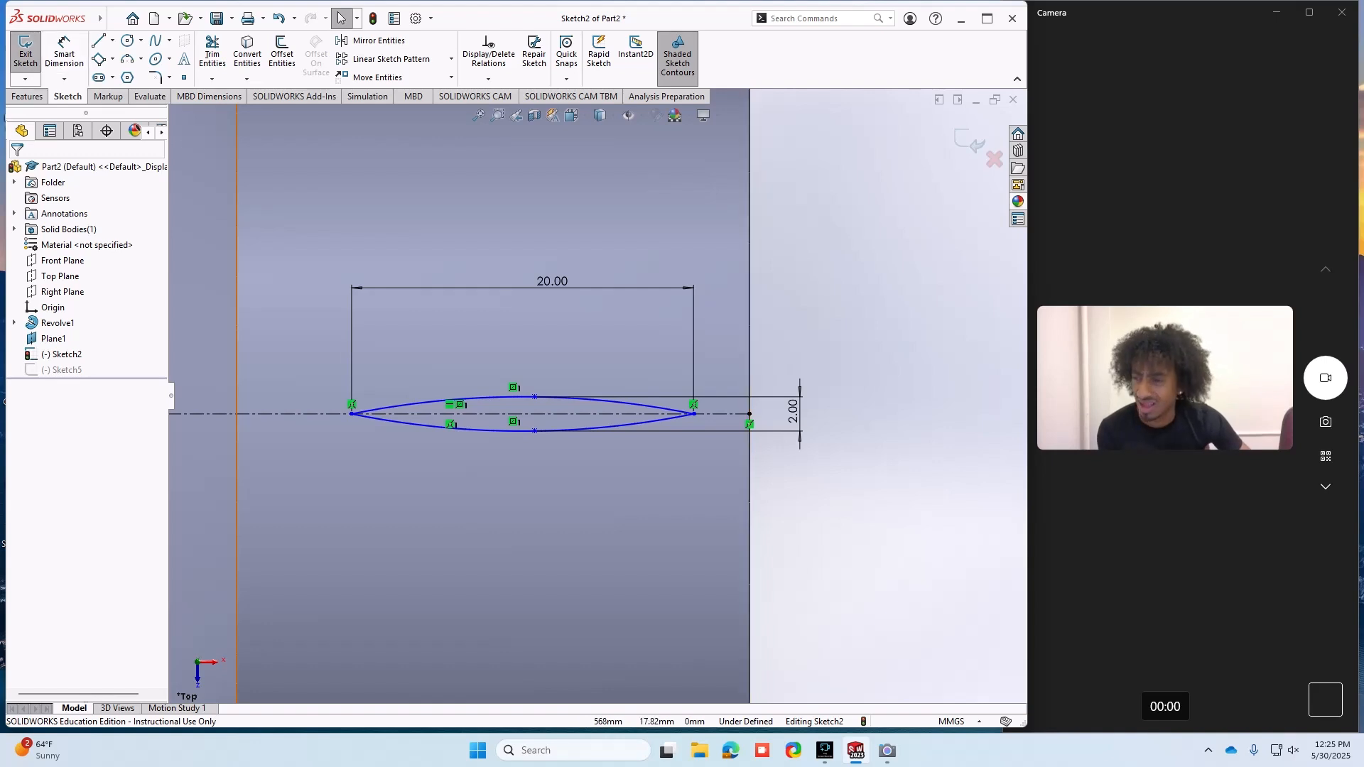
- Finish the lens profile sketch and hide Plane1
click(26, 53)
scroll(596, 395, up, 4)
middle_drag(590, 397, 561, 292)
scroll(561, 291, up, 4)
right_click(619, 275)
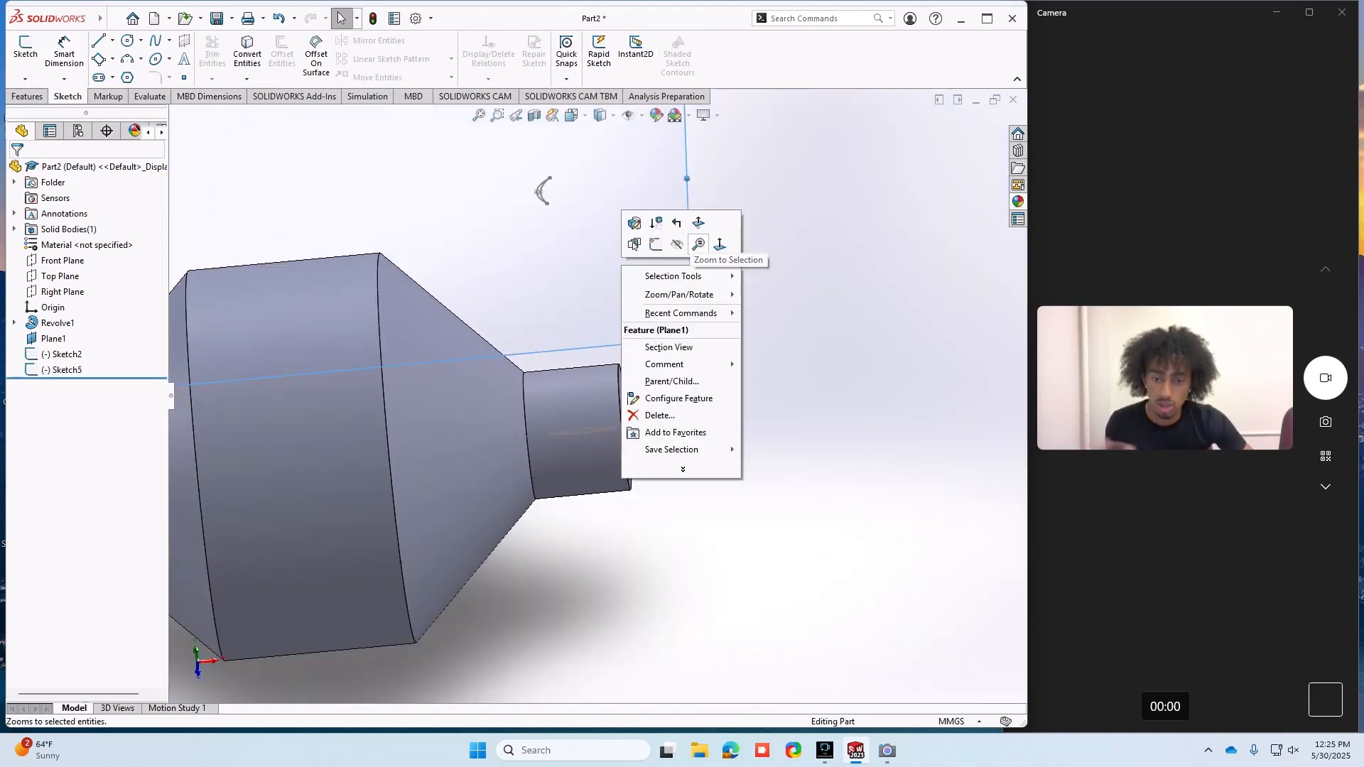
click(675, 244)
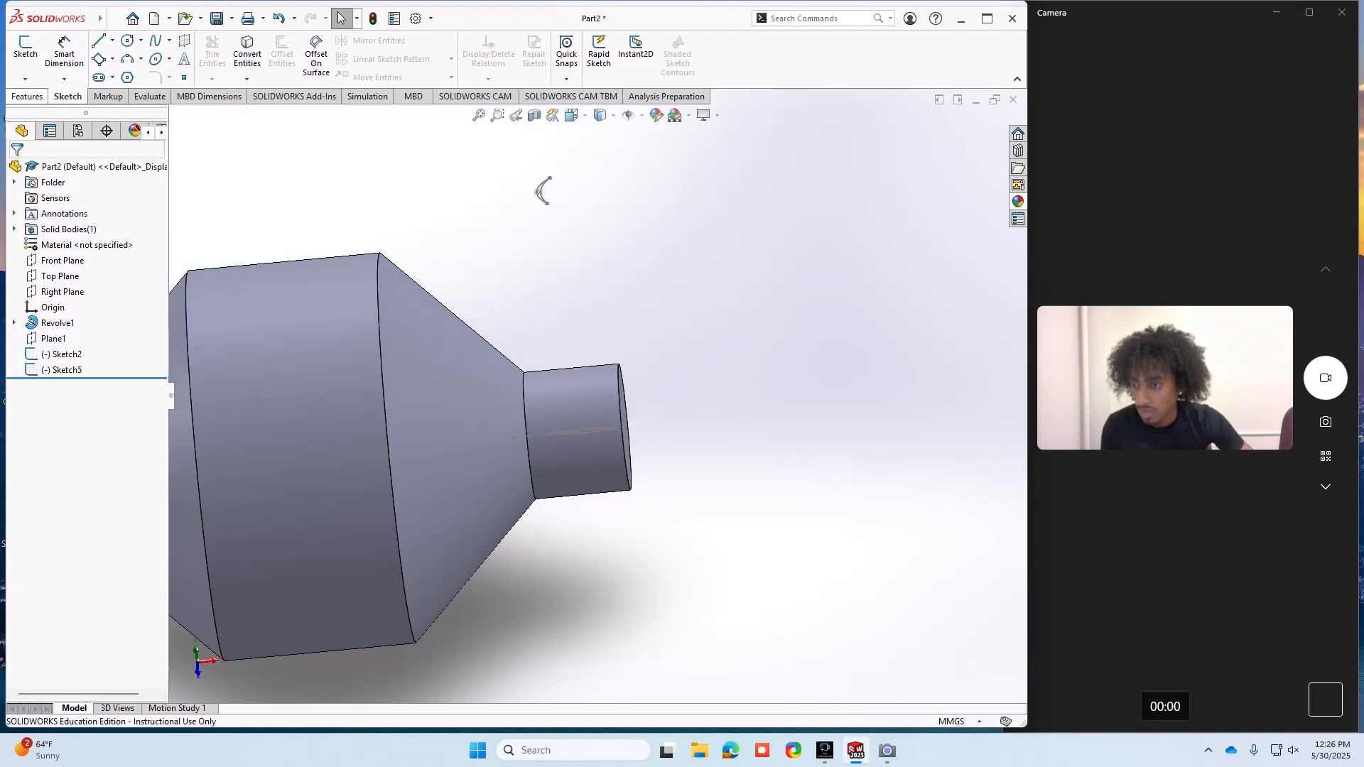
- Start a 3D sketch and draw a two-point spline from the crescent's lower tip to the lens profile's left end point
click(25, 78)
click(52, 113)
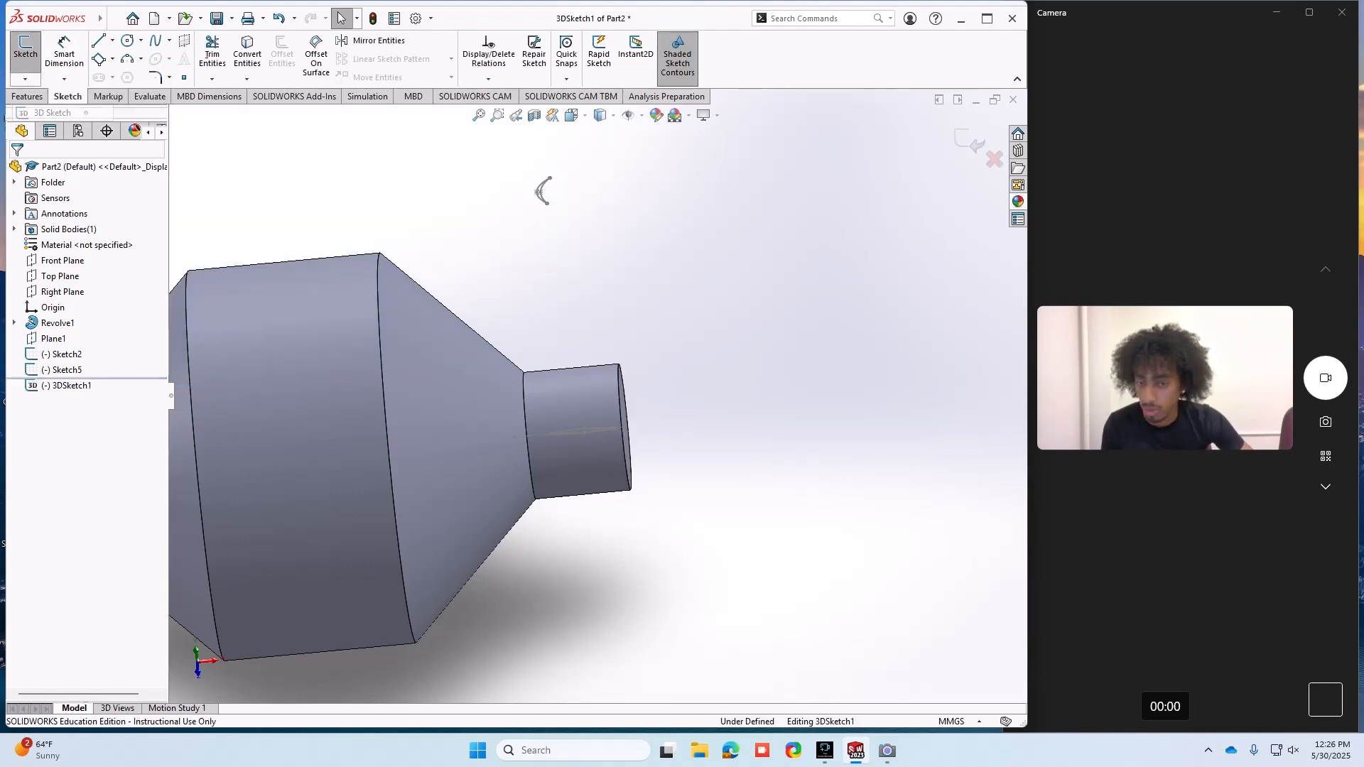
scroll(532, 183, down, 3)
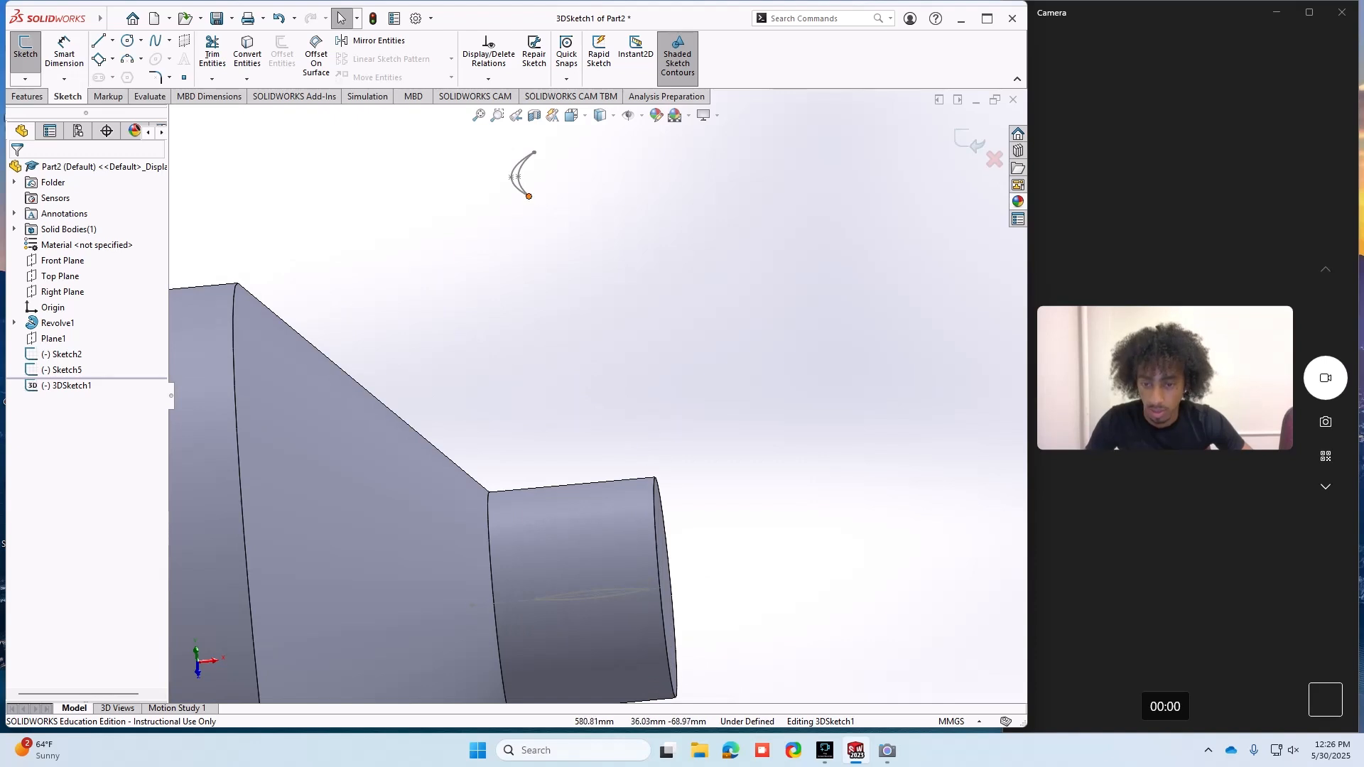
click(155, 41)
click(529, 196)
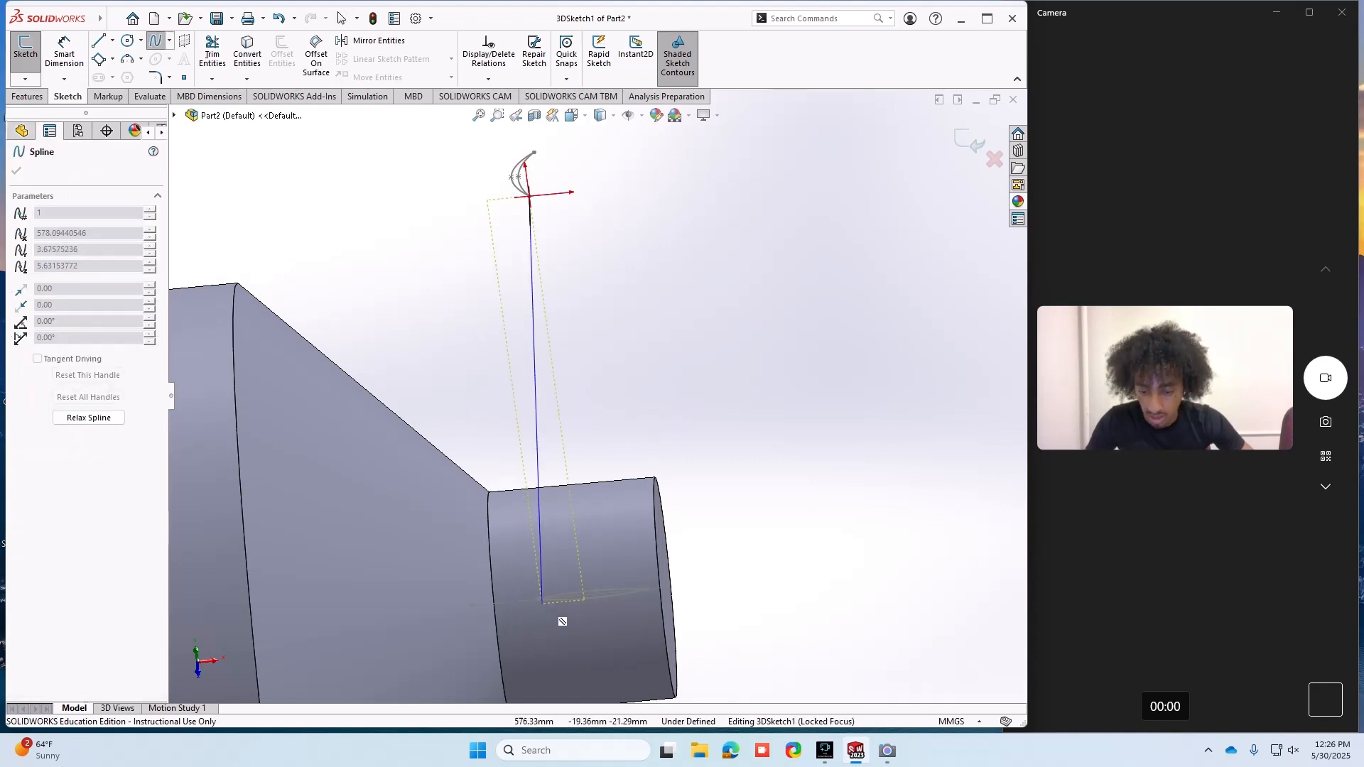
click(559, 618)
right_click(788, 361)
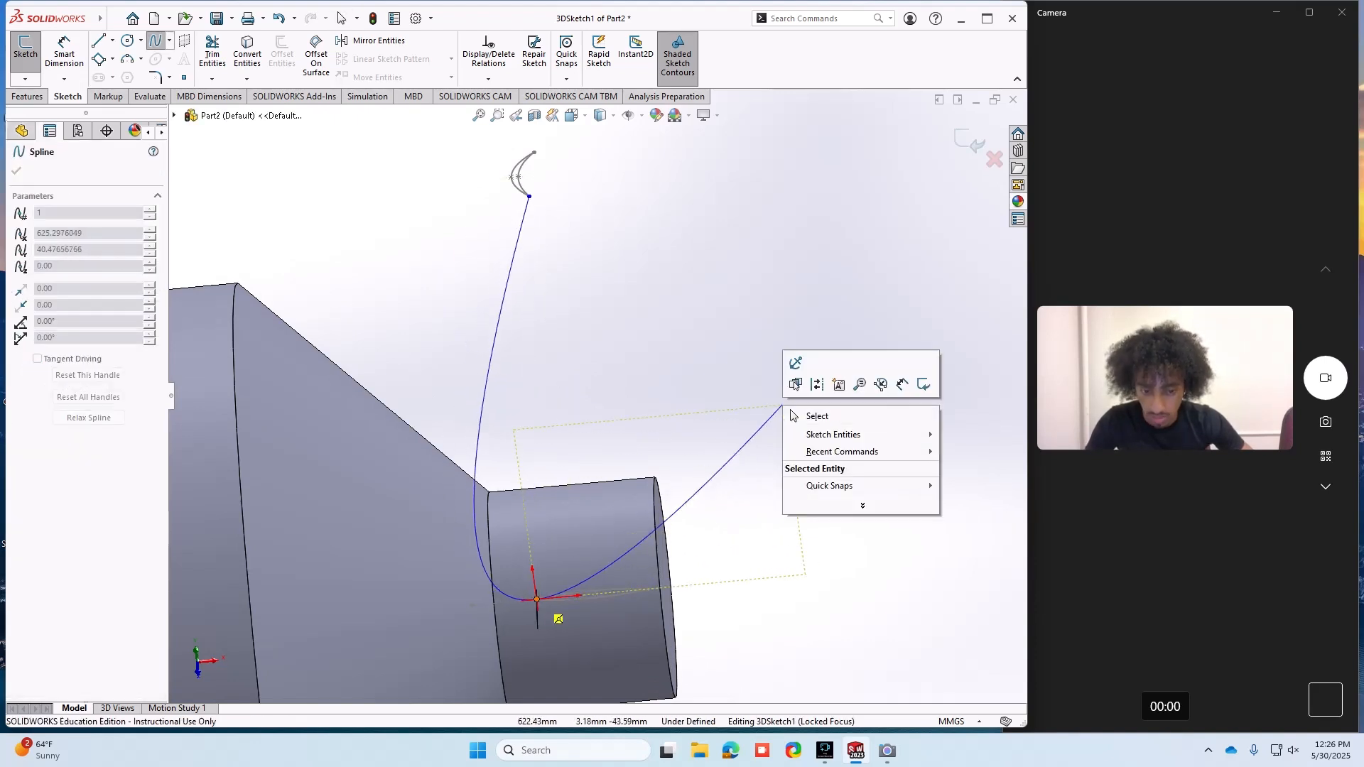
click(816, 416)
click(156, 40)
middle_drag(561, 555, 522, 558)
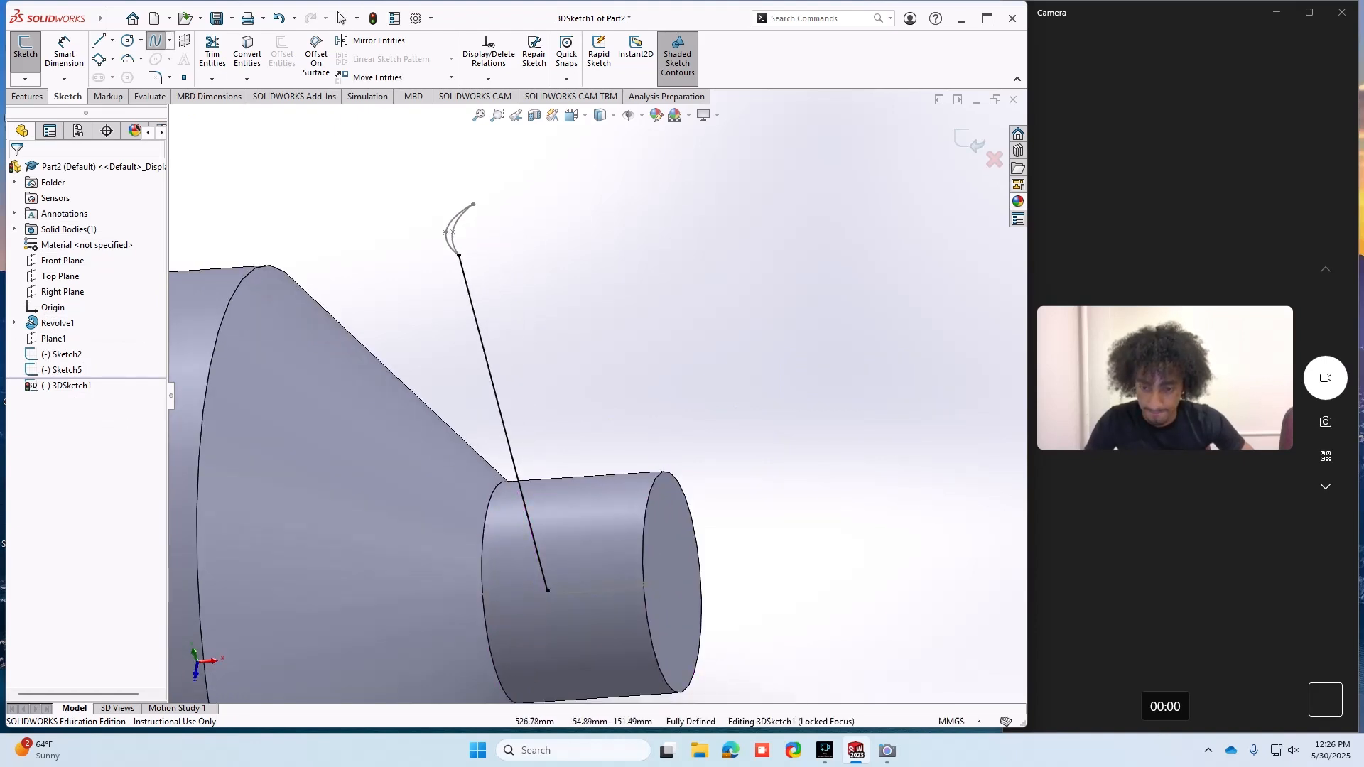
click(477, 203)
key(Escape)
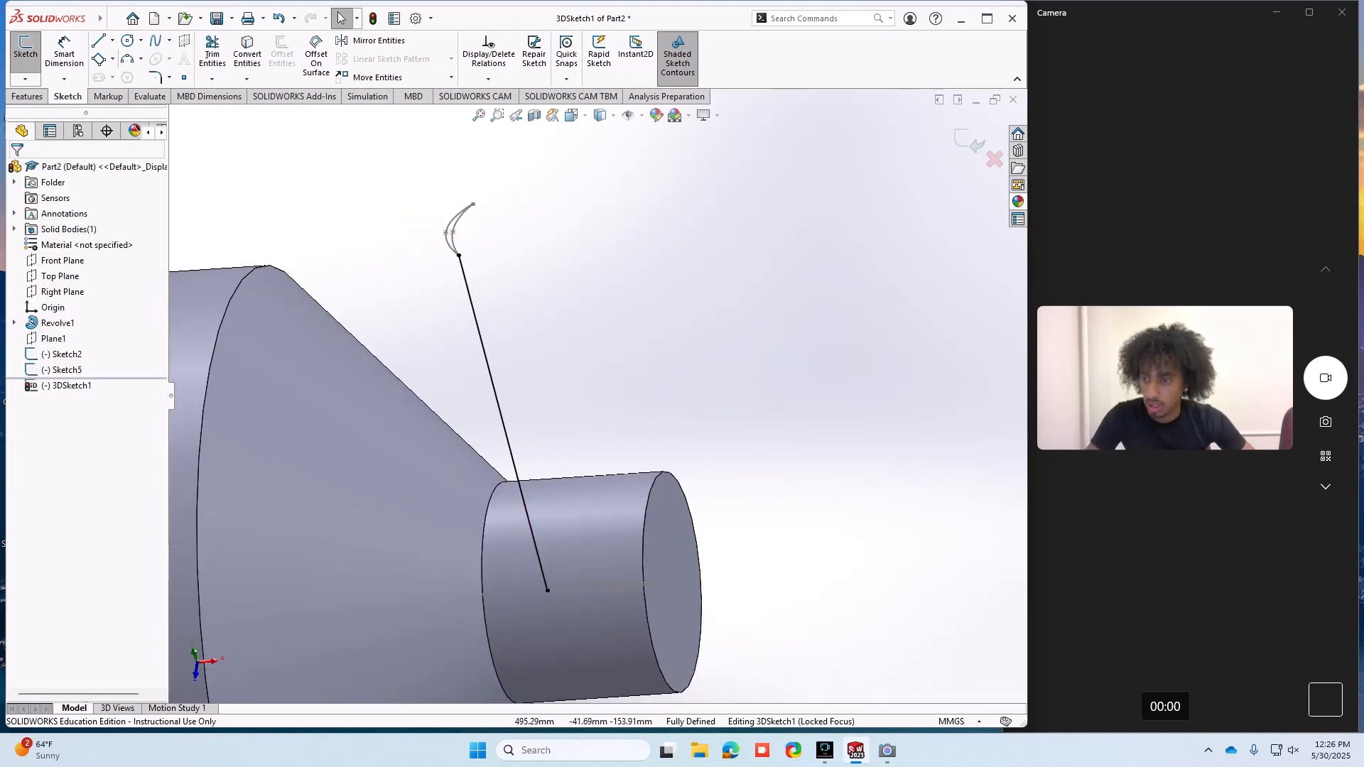
- Draw a two-point spline from the crescent's upper tip to the lens profile's right end point and end it
click(473, 204)
click(655, 583)
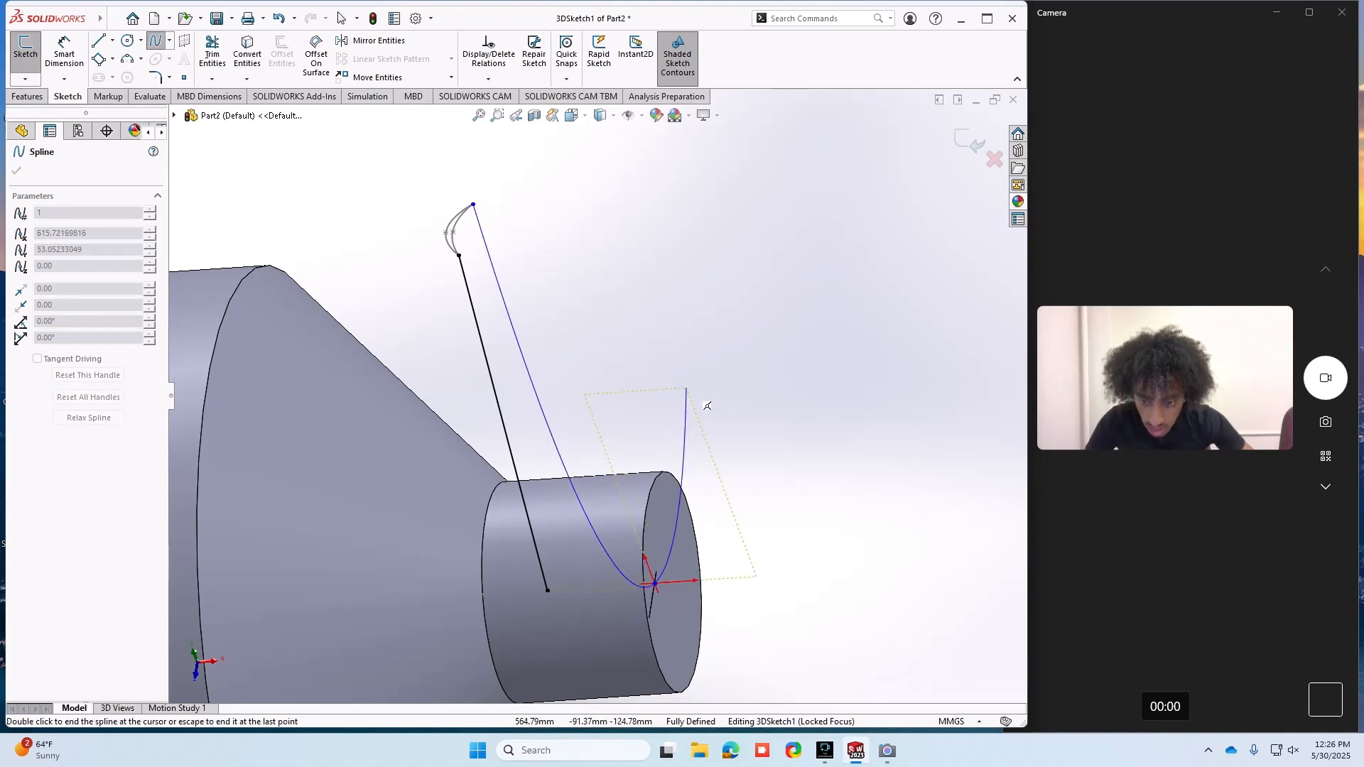
right_click(694, 293)
click(725, 350)
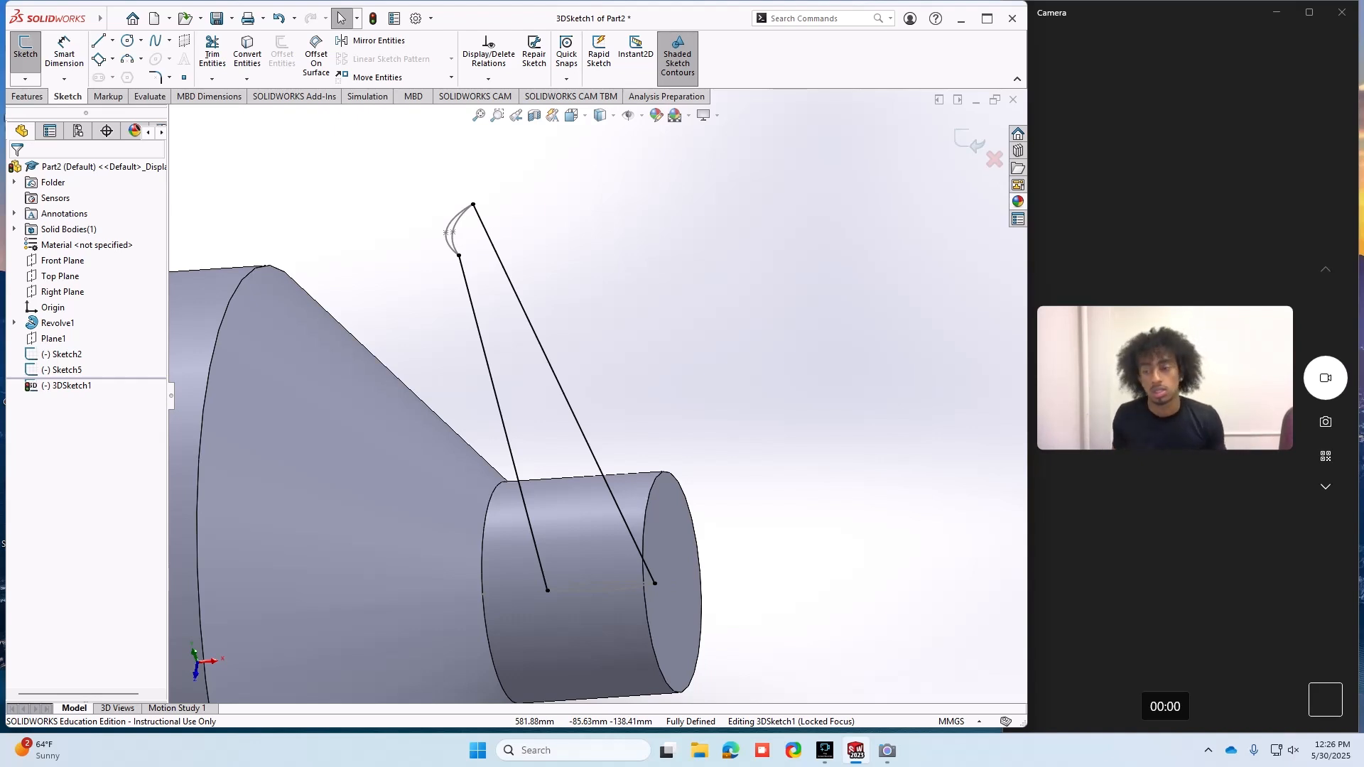
- Examine the two guide splines and the lens profile's right end point, including a view normal to the lens sketch
click(513, 460)
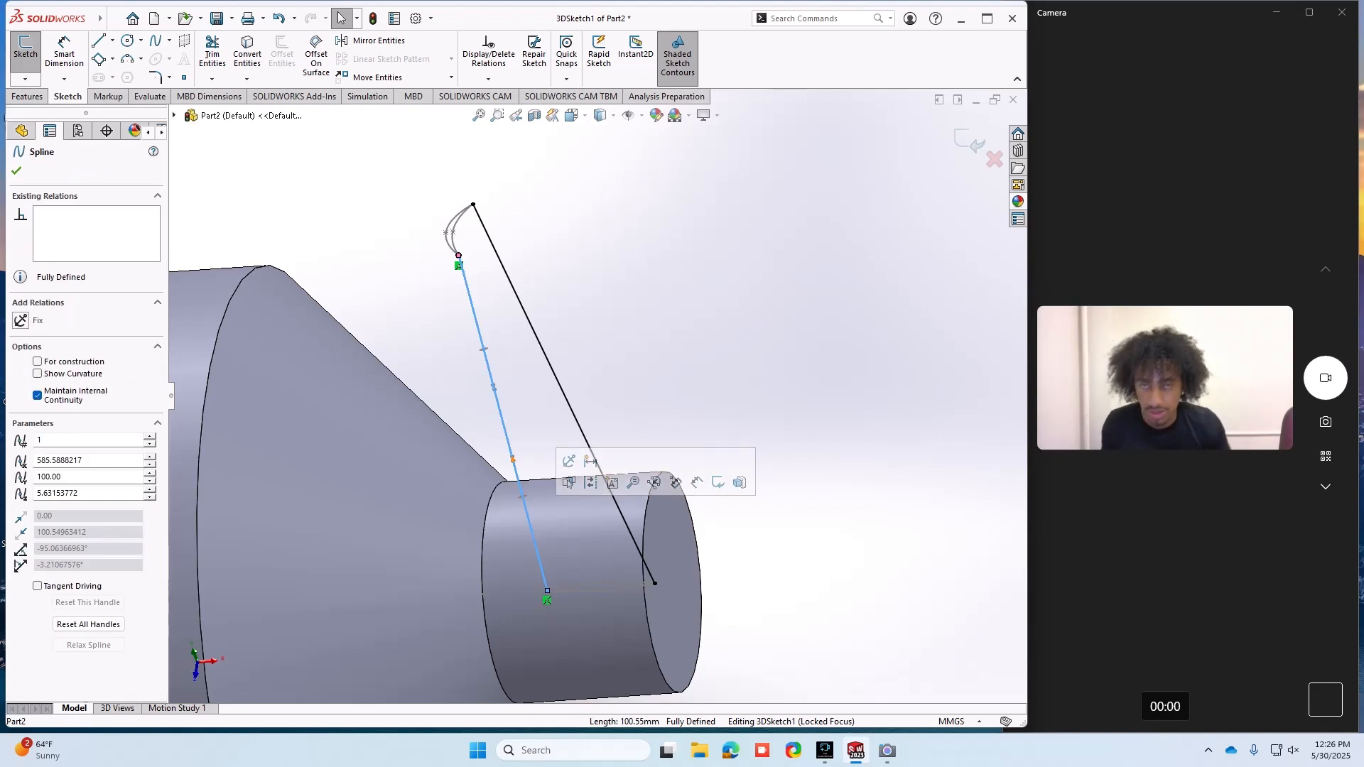
middle_drag(544, 480, 541, 420)
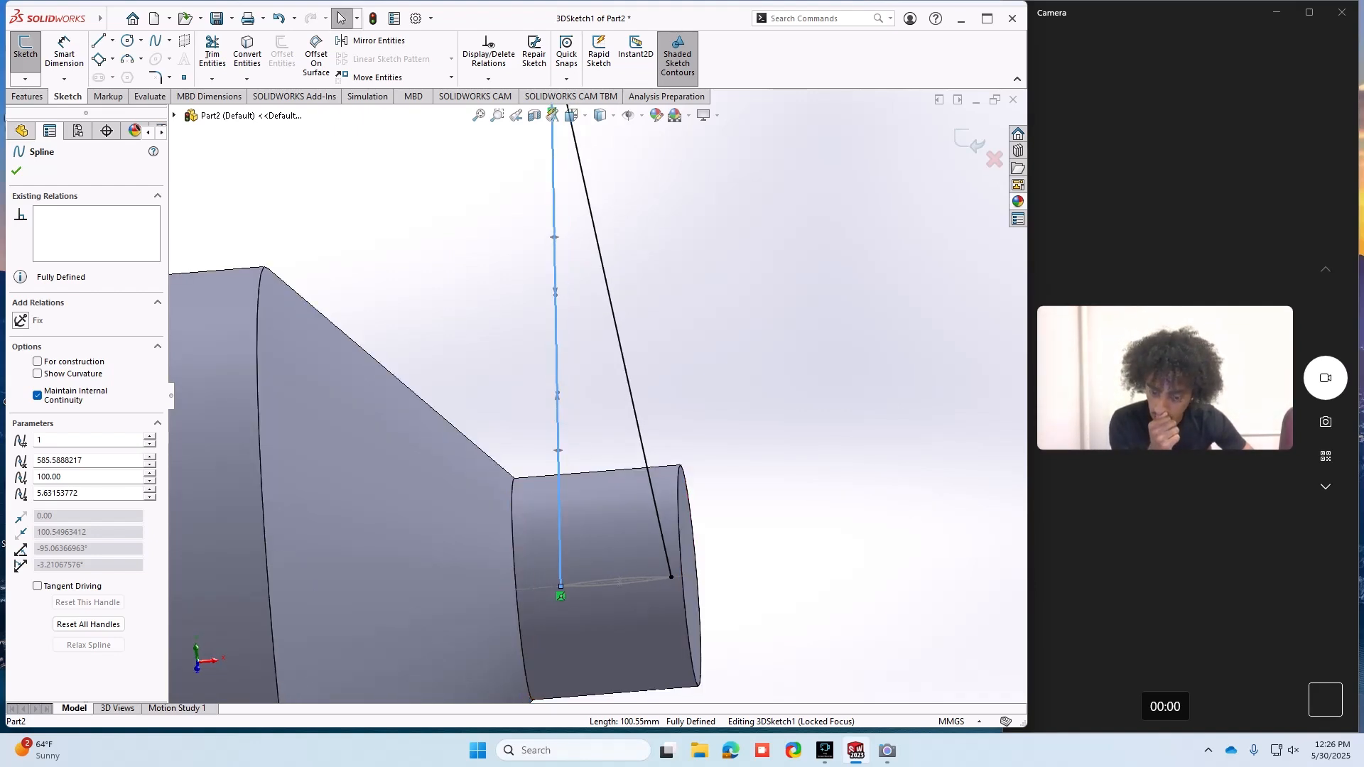
click(670, 580)
right_click(671, 584)
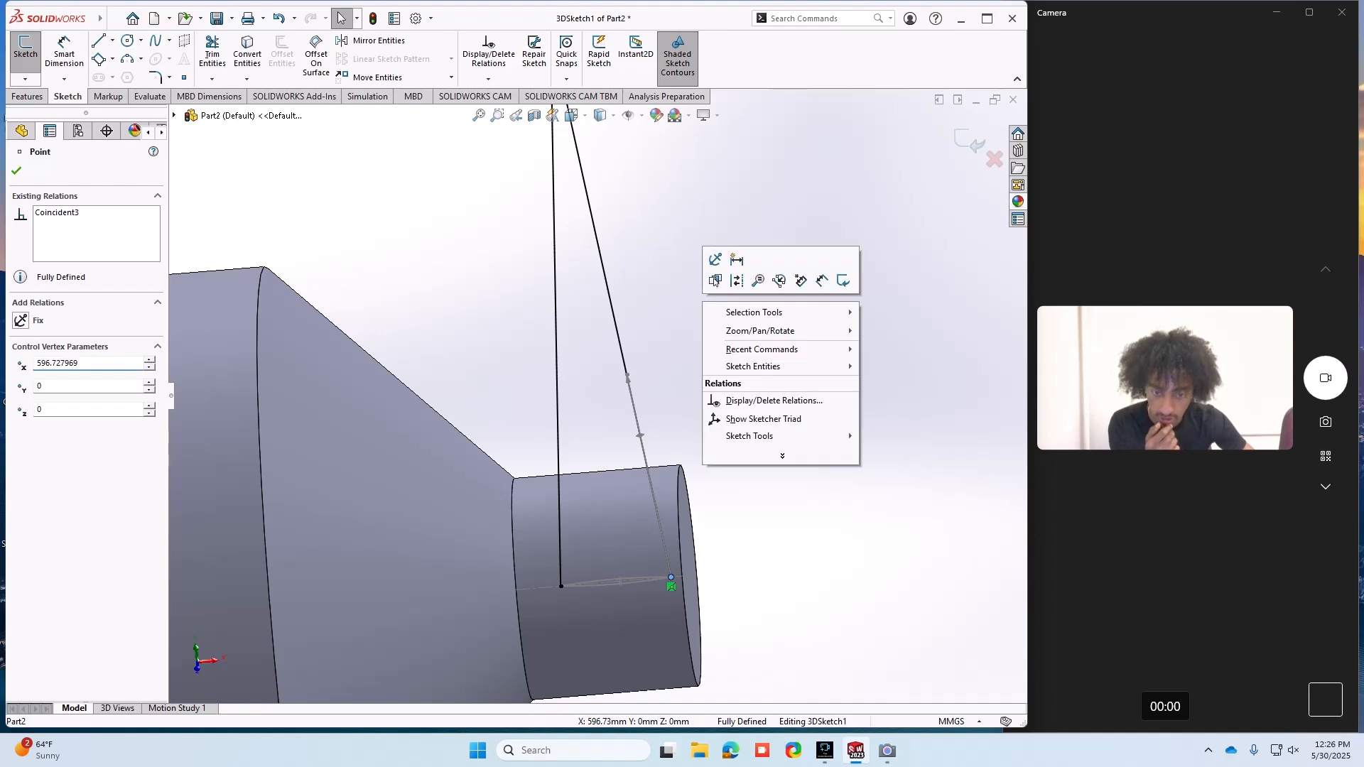
click(692, 299)
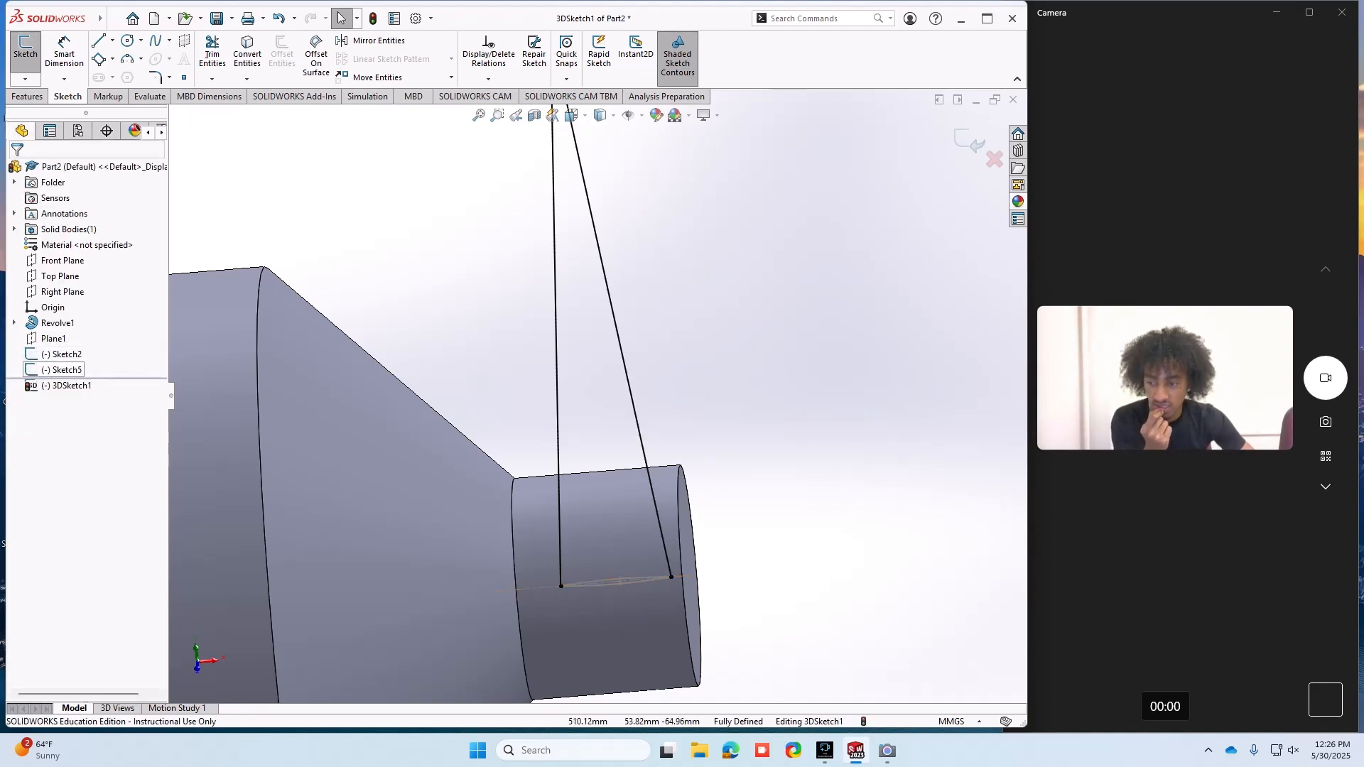
click(64, 354)
click(133, 334)
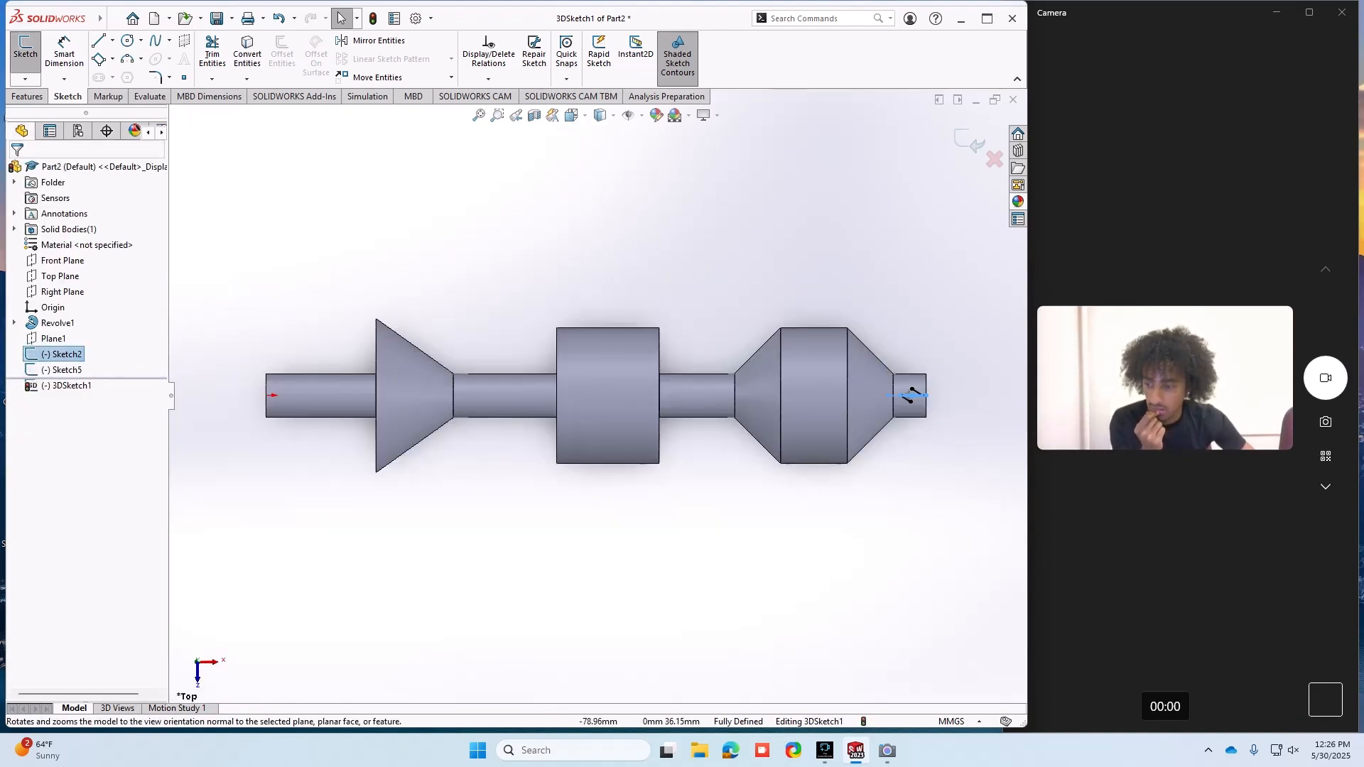
right_click(76, 355)
scroll(917, 394, down, 3)
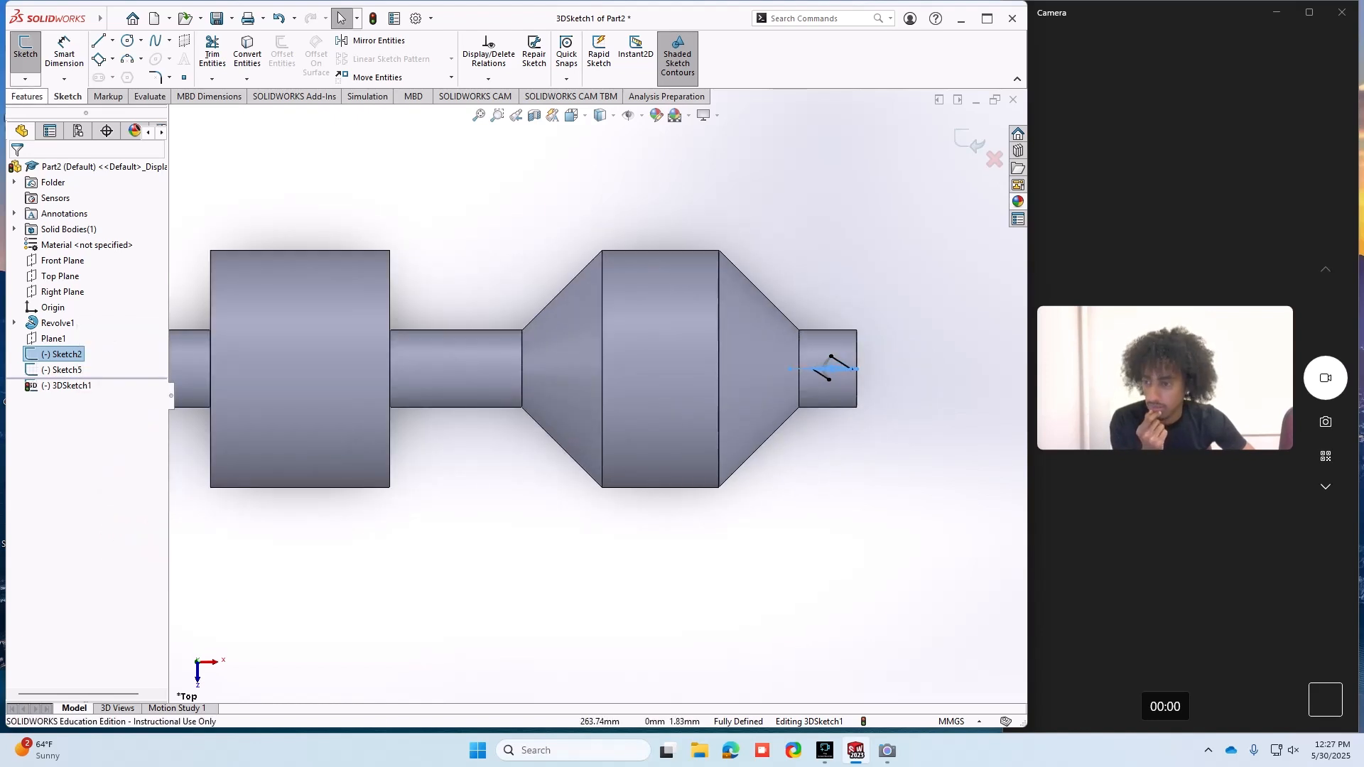
scroll(892, 361, down, 3)
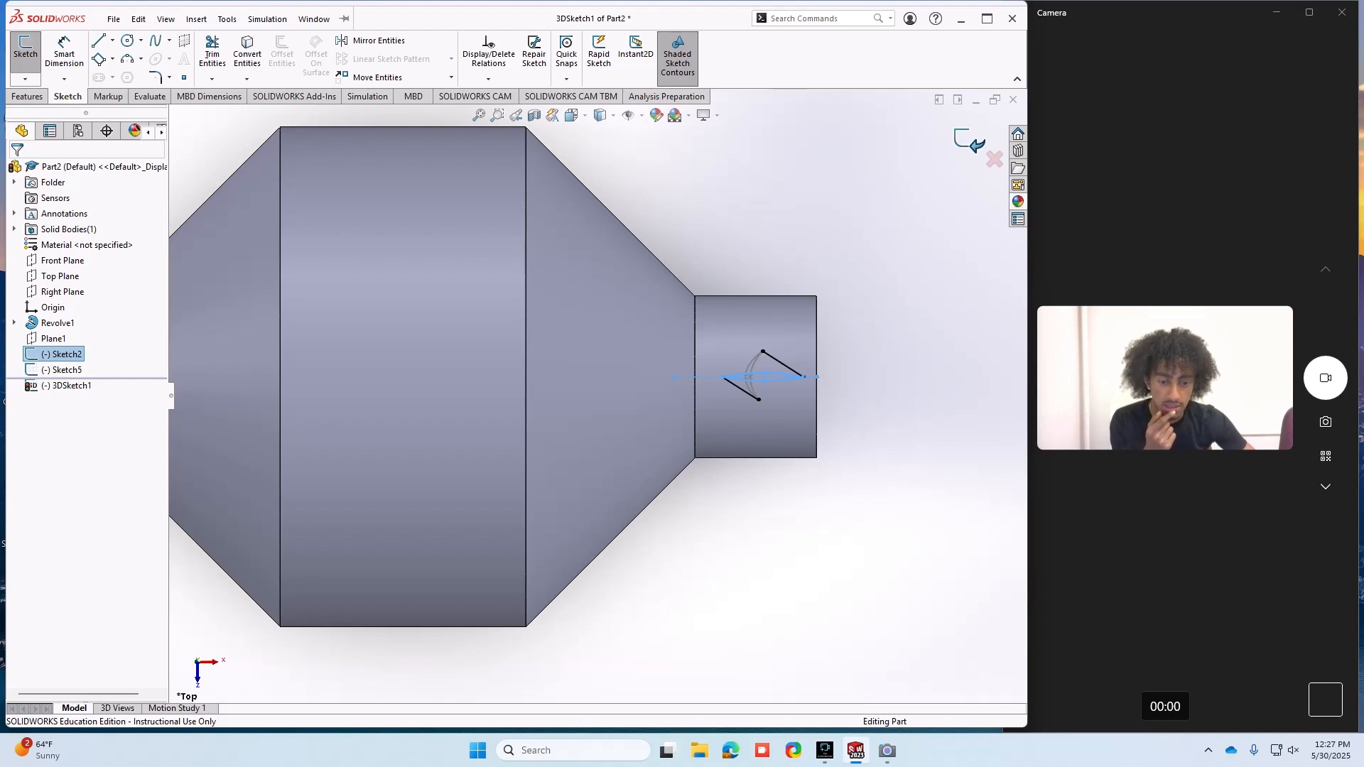
- Finish the 3D sketch and reopen the lens-shaped profile sketch for editing
click(972, 143)
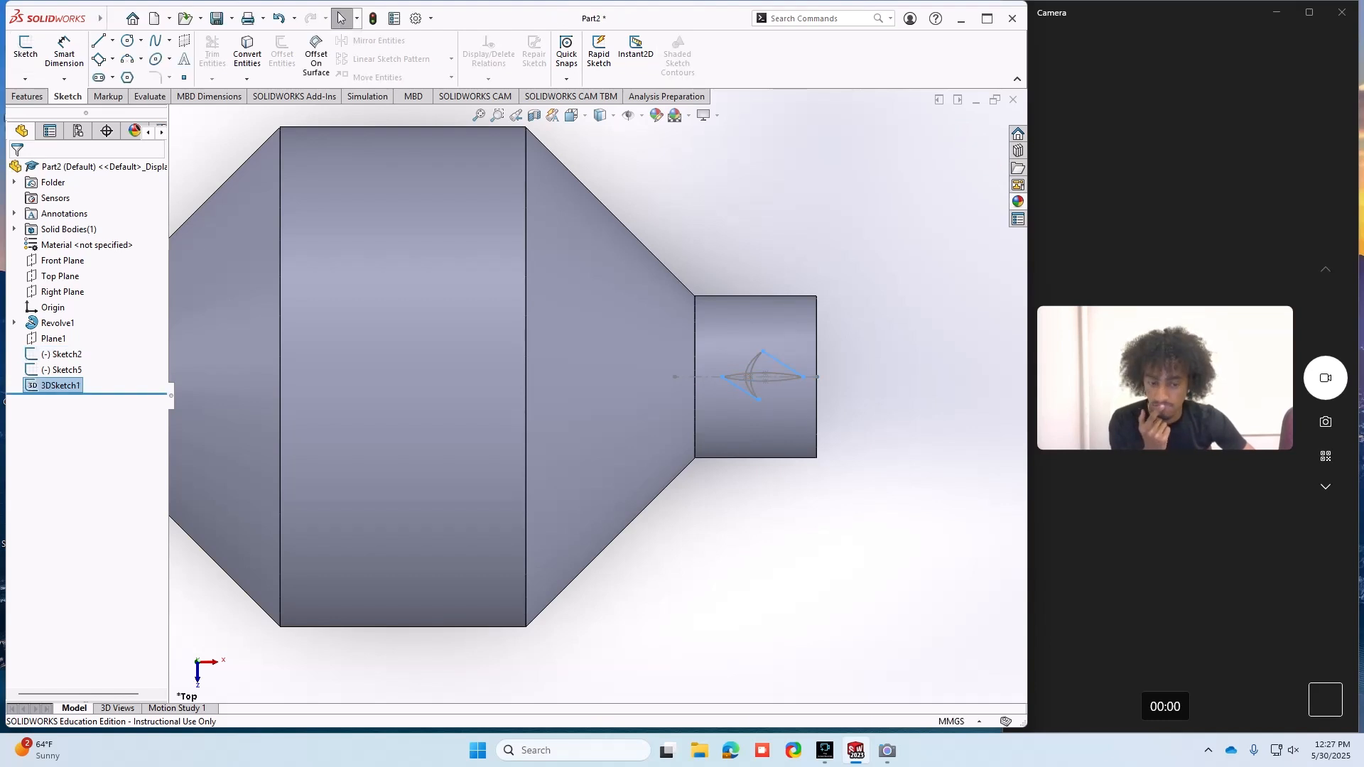
key(Escape)
right_click(67, 354)
click(86, 310)
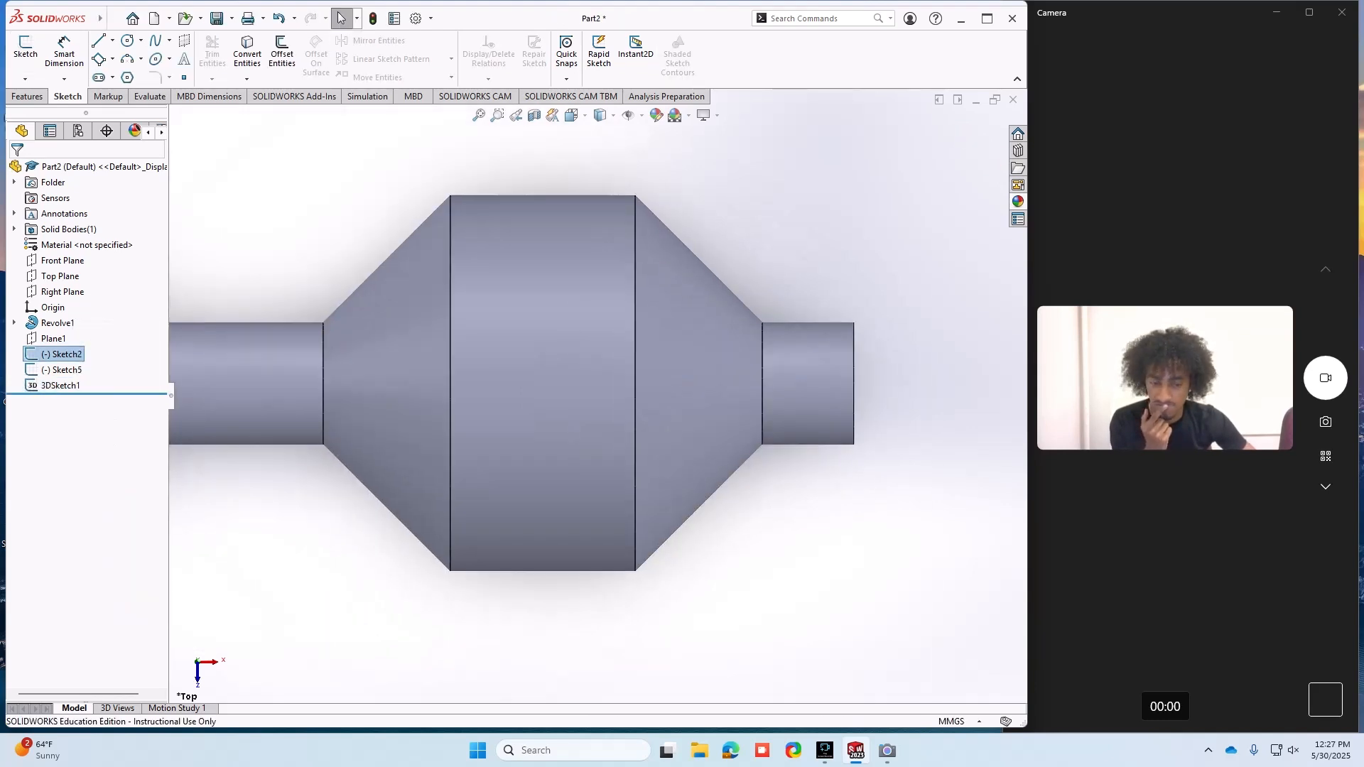
scroll(929, 389, down, 10)
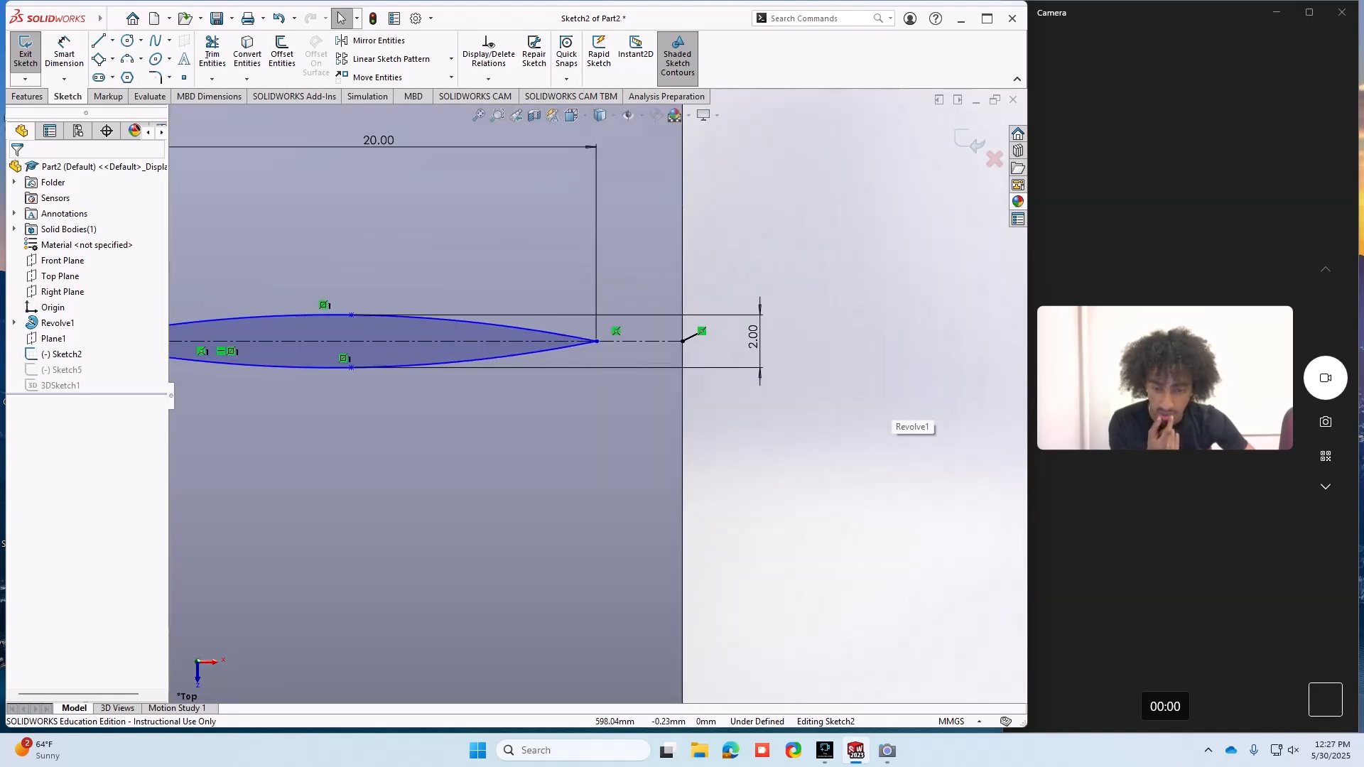
- Move the lens profile's right end point along the centerline onto the shaft's end edge
drag(595, 343, 689, 343)
click(720, 344)
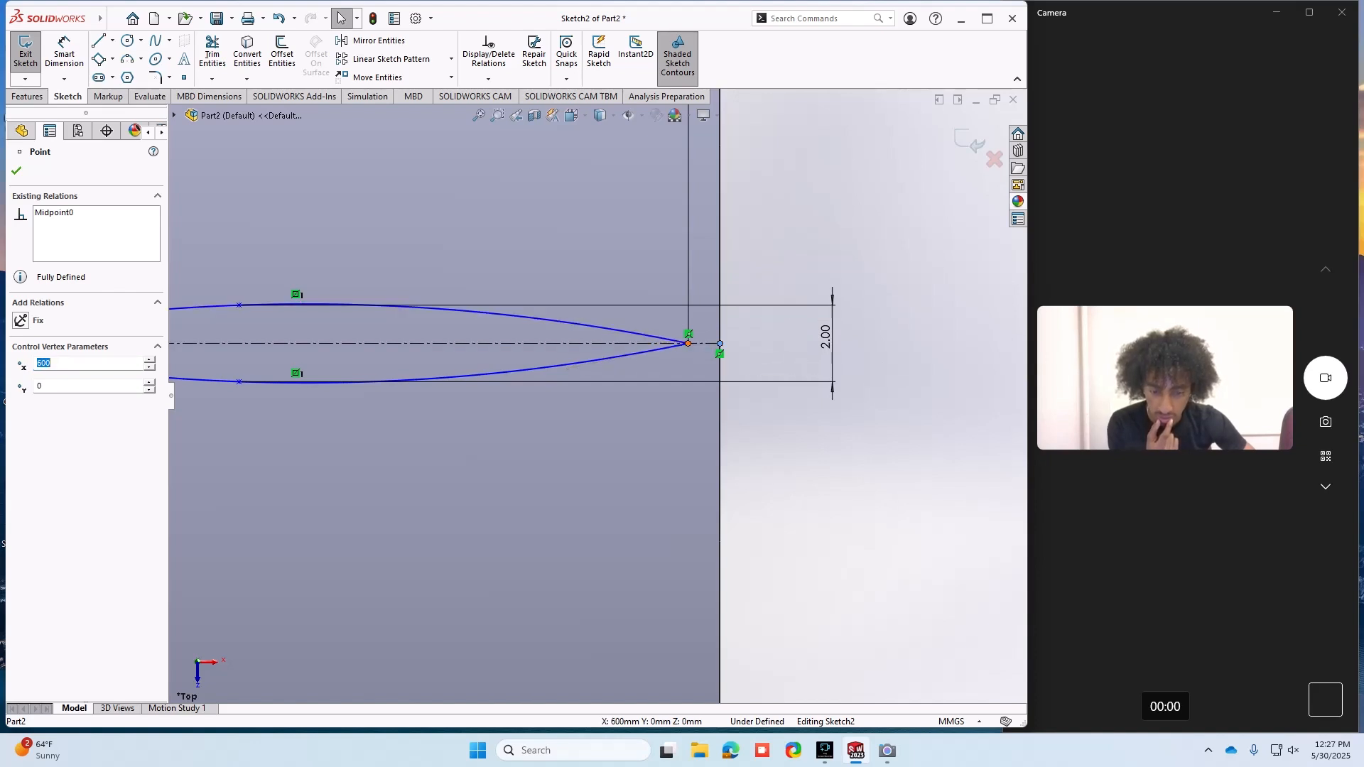
key(Escape)
scroll(604, 391, up, 5)
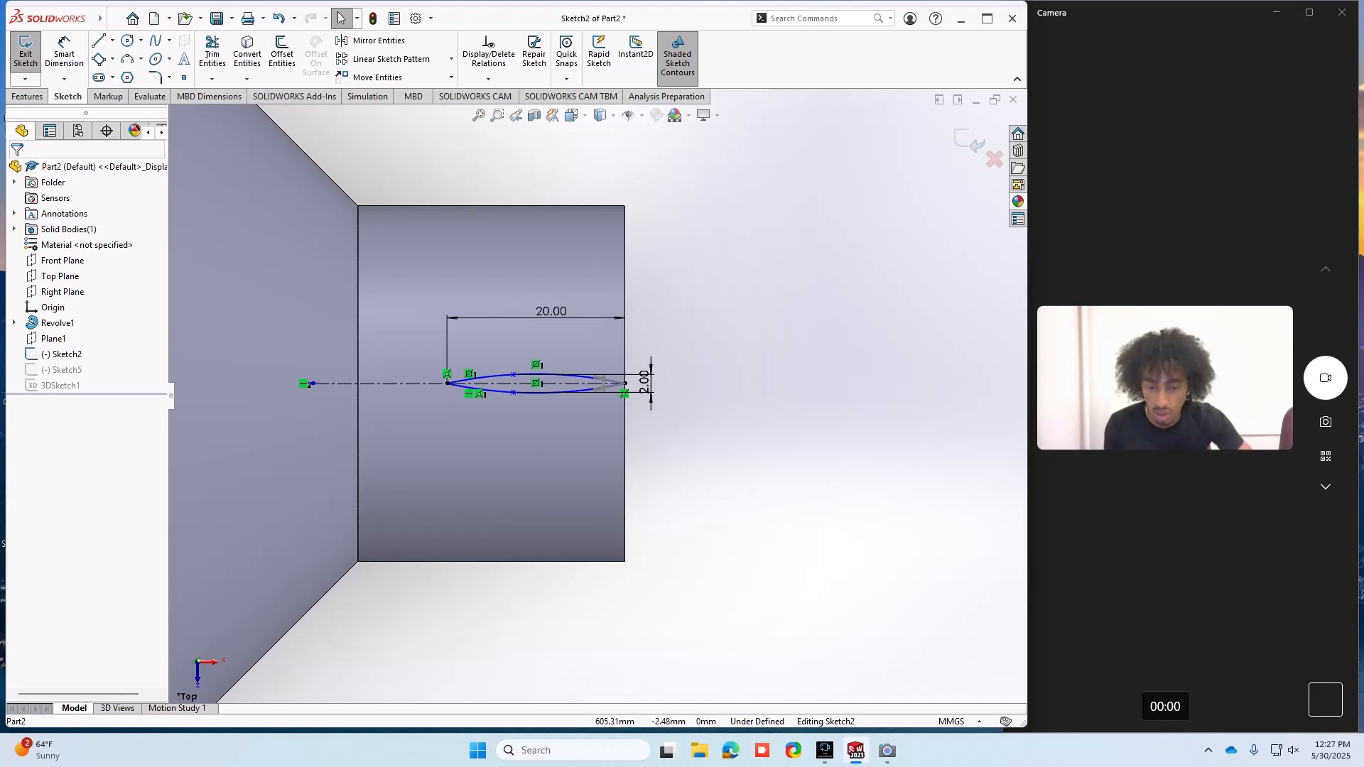
scroll(632, 395, down, 5)
click(624, 384)
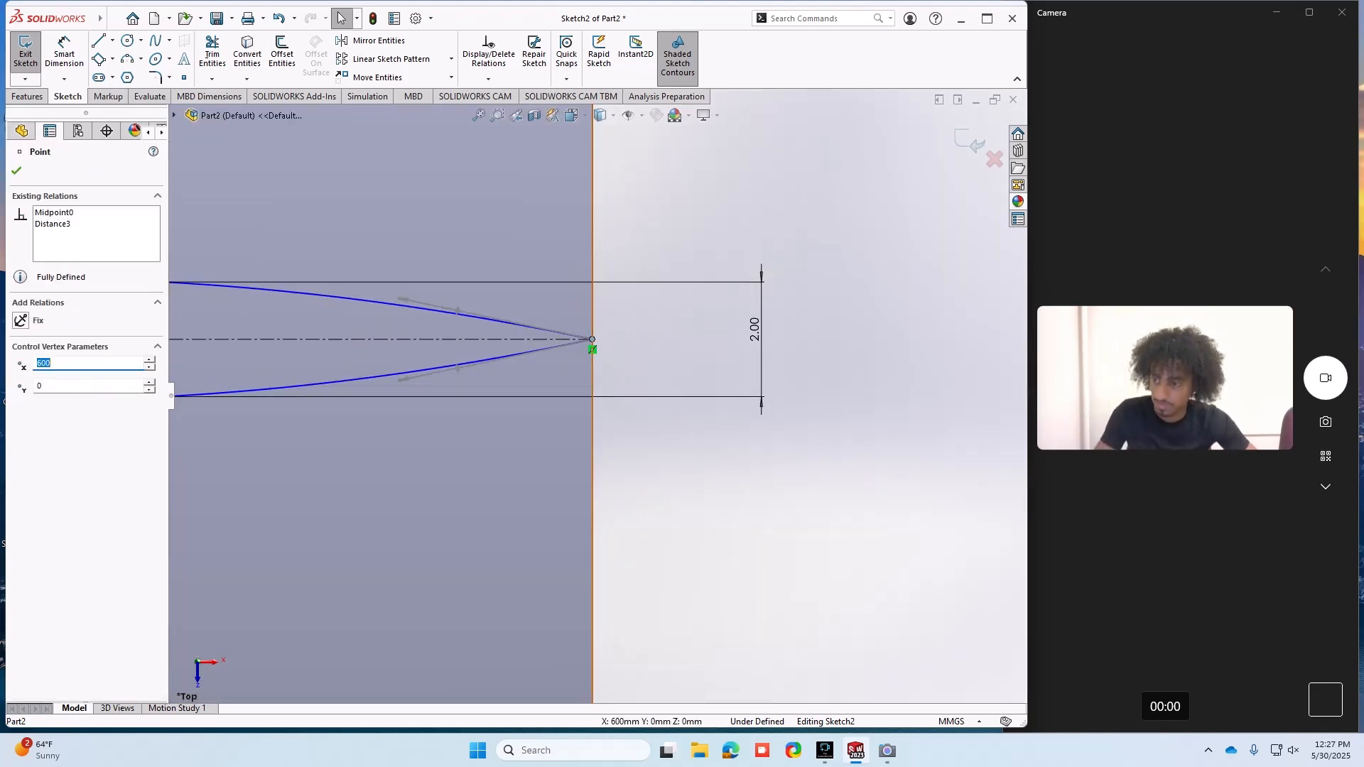
- Undo the merging of the lens profile's right end point with the centerline's end point
key(ctrl+z)
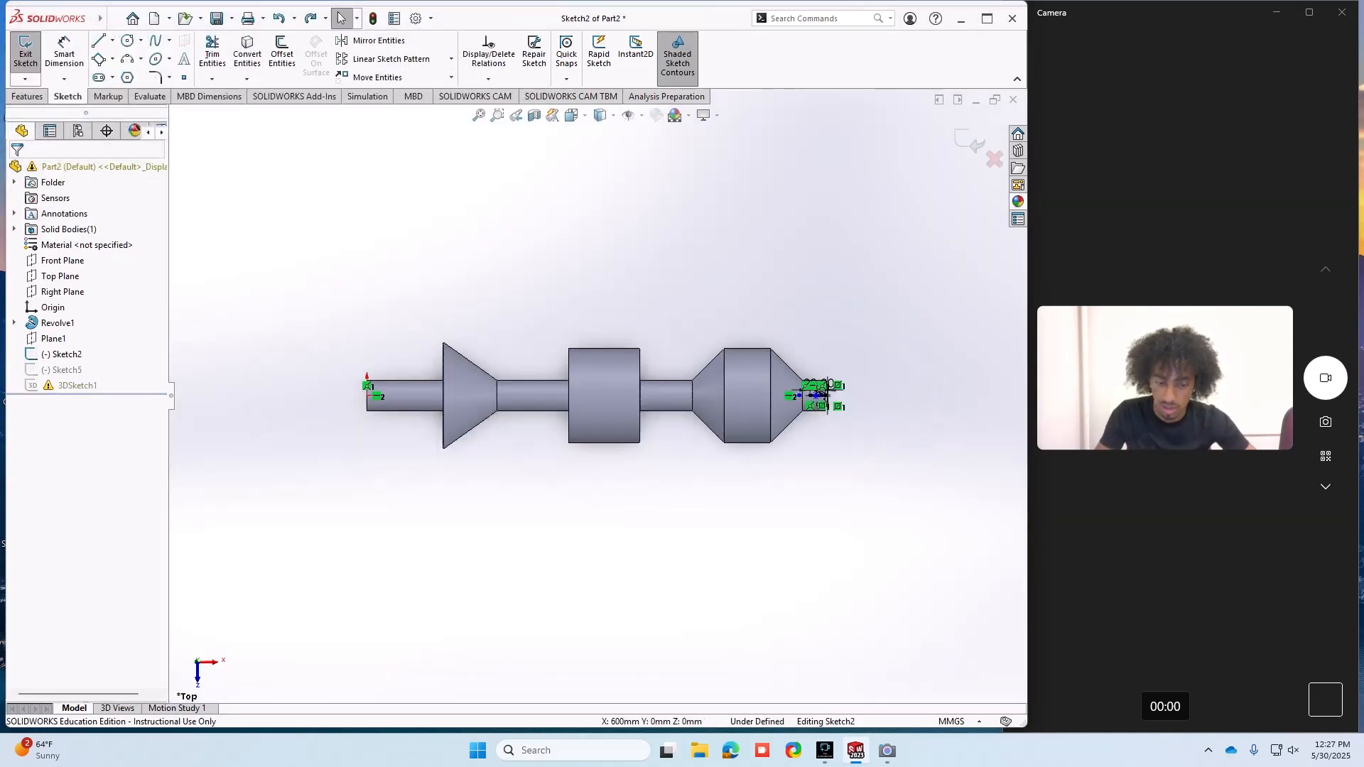
scroll(826, 394, down, 10)
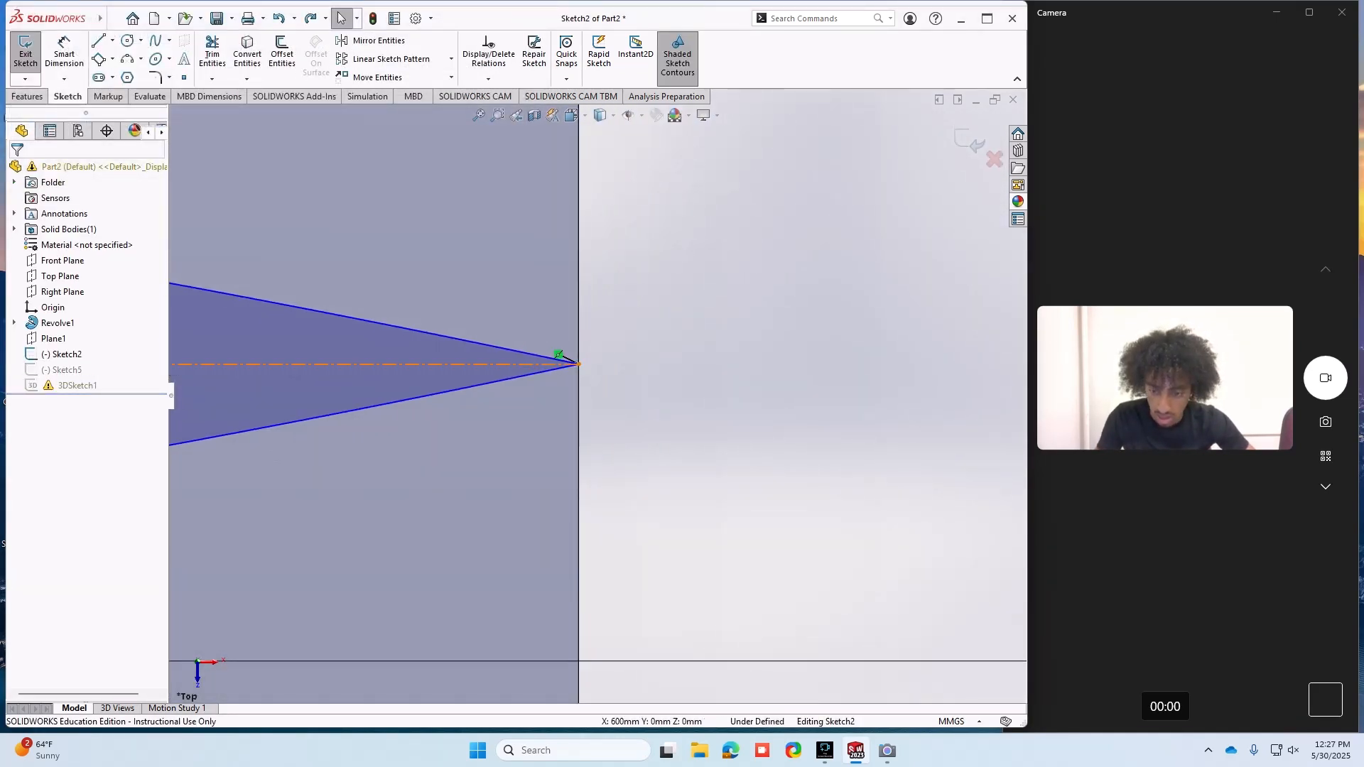
click(576, 364)
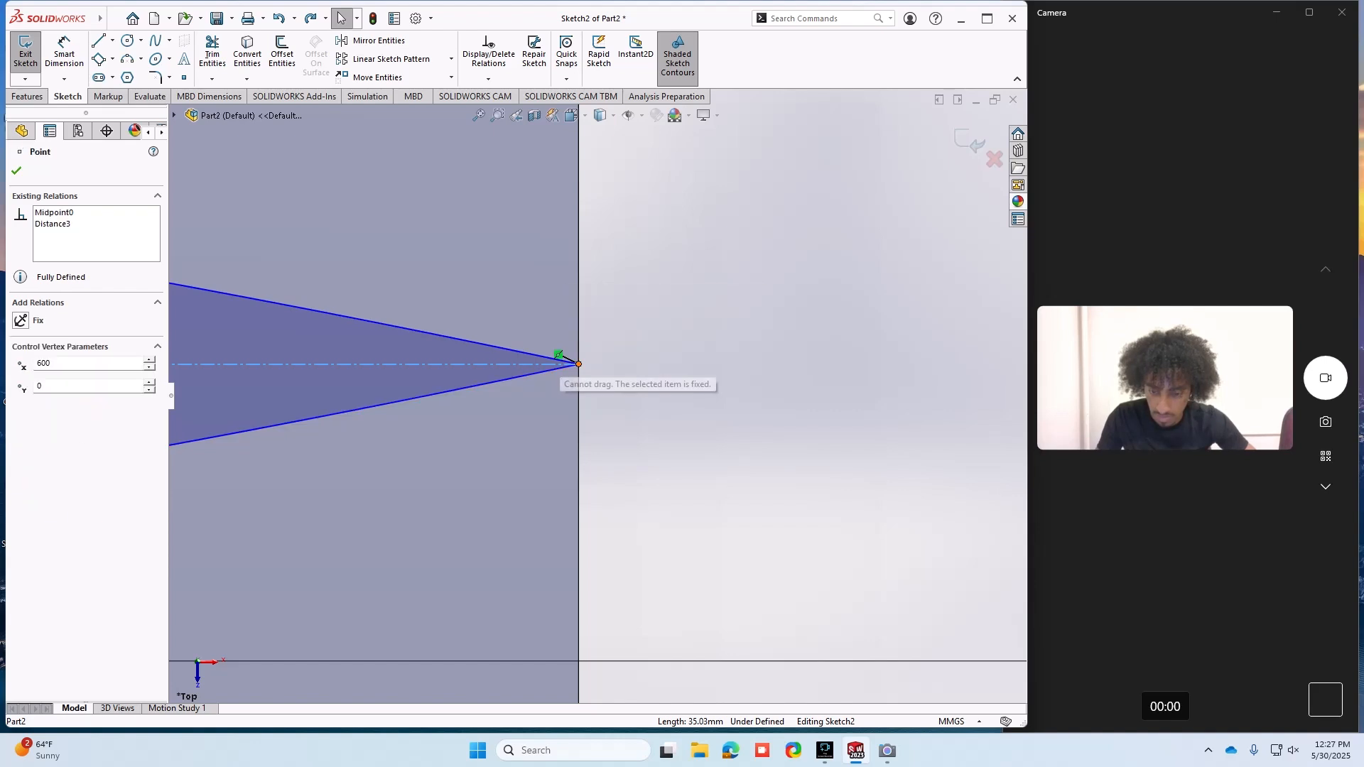
scroll(574, 361, down, 4)
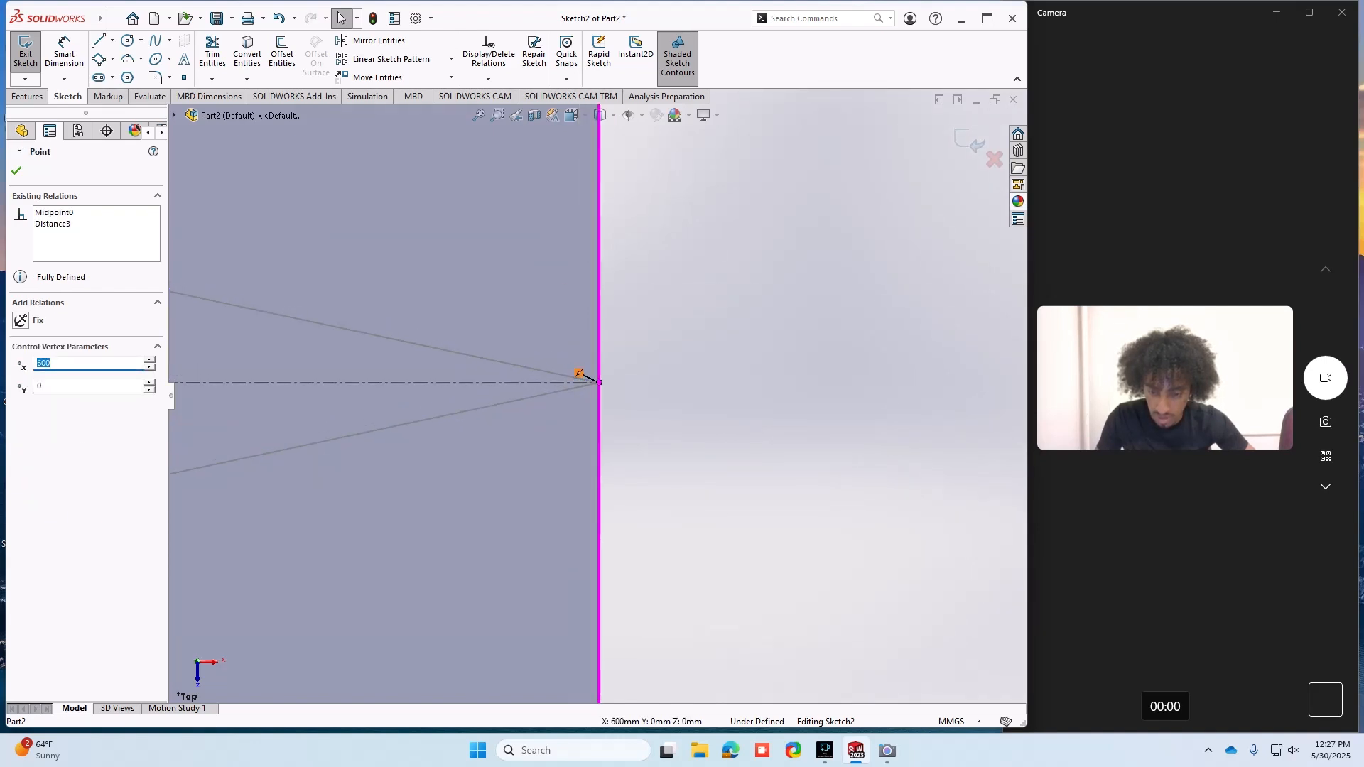
scroll(595, 398, up, 3)
key(ctrl+z)
key(ctrl+z)
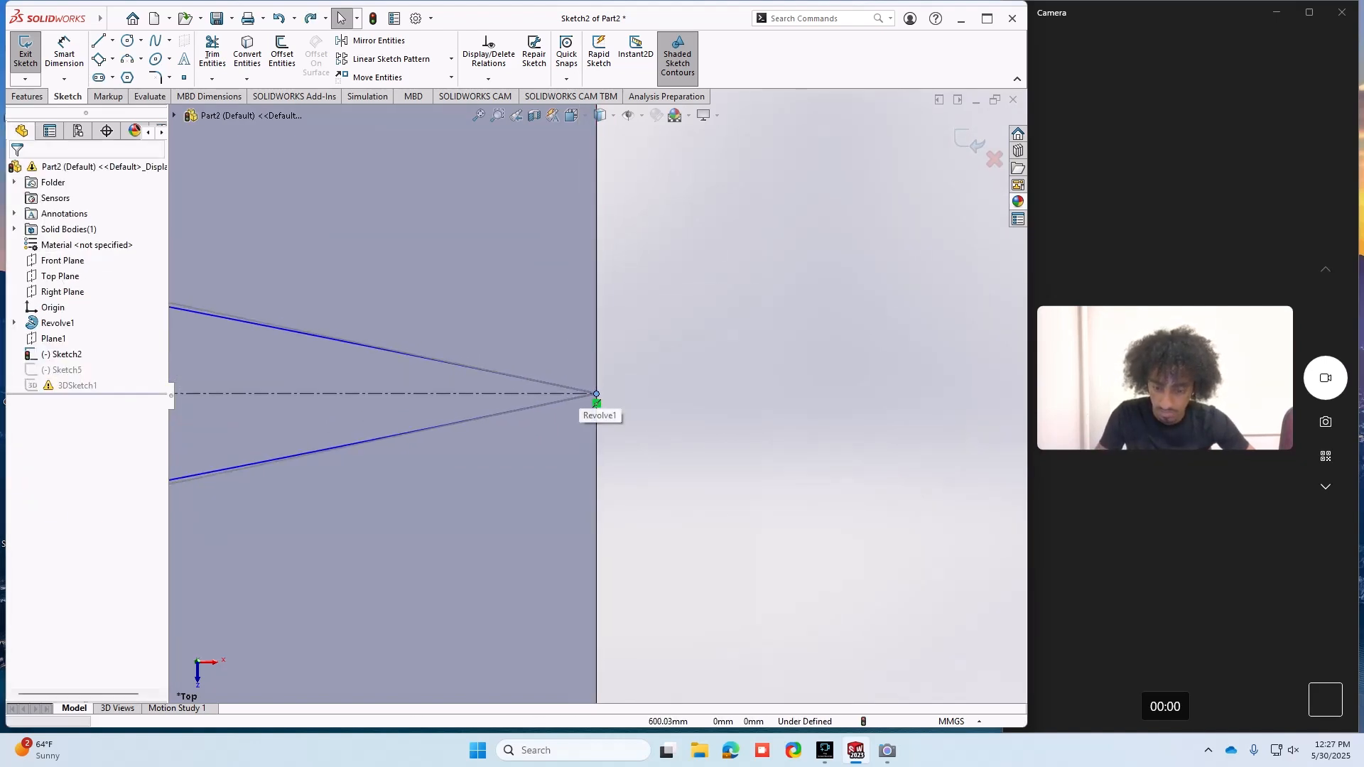
- Place the lens profile's right end point just short of the shaft's end, at about X 599.67 mm, and finish the sketch
mouse_move(596, 395)
mouse_down()
mouse_move(229, 389)
mouse_move(595, 395)
mouse_up()
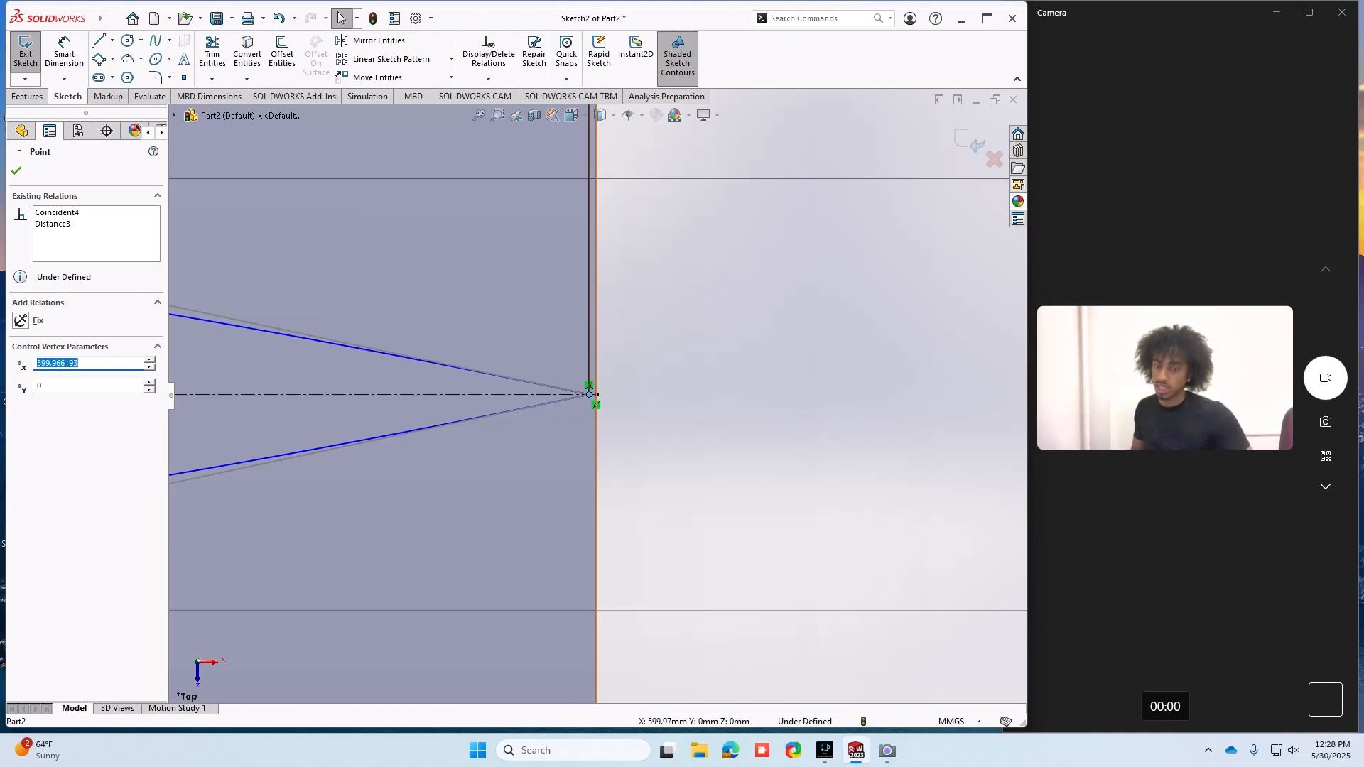
drag(590, 394, 525, 394)
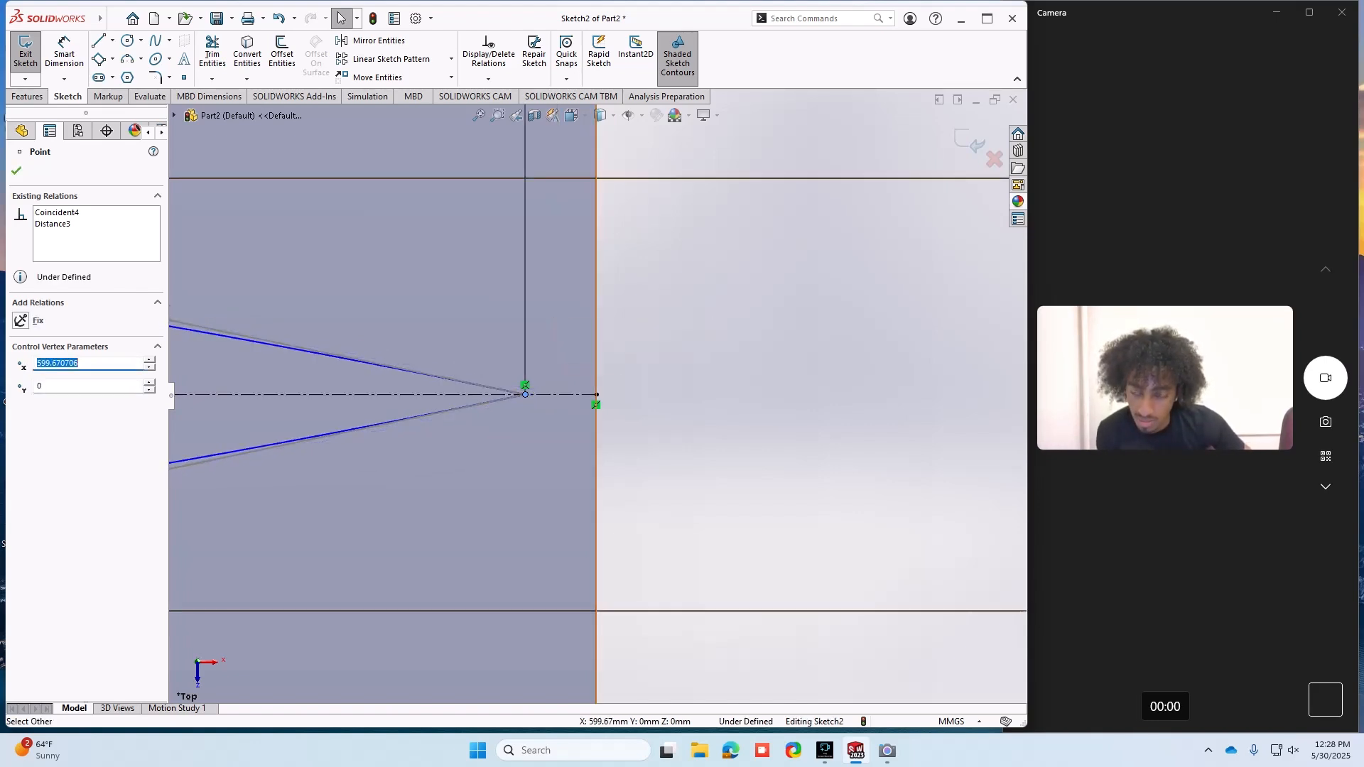
key(Escape)
scroll(583, 412, up, 13)
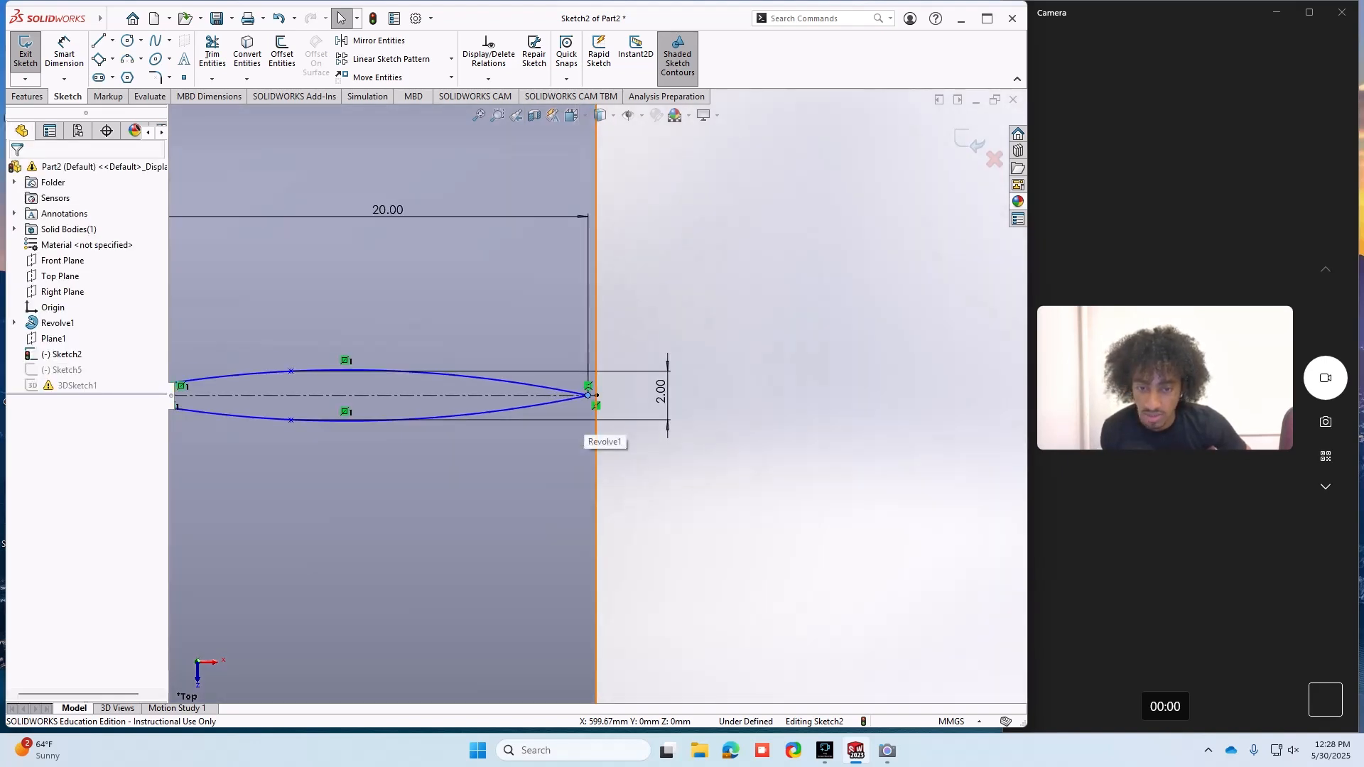
scroll(496, 307, up, 2)
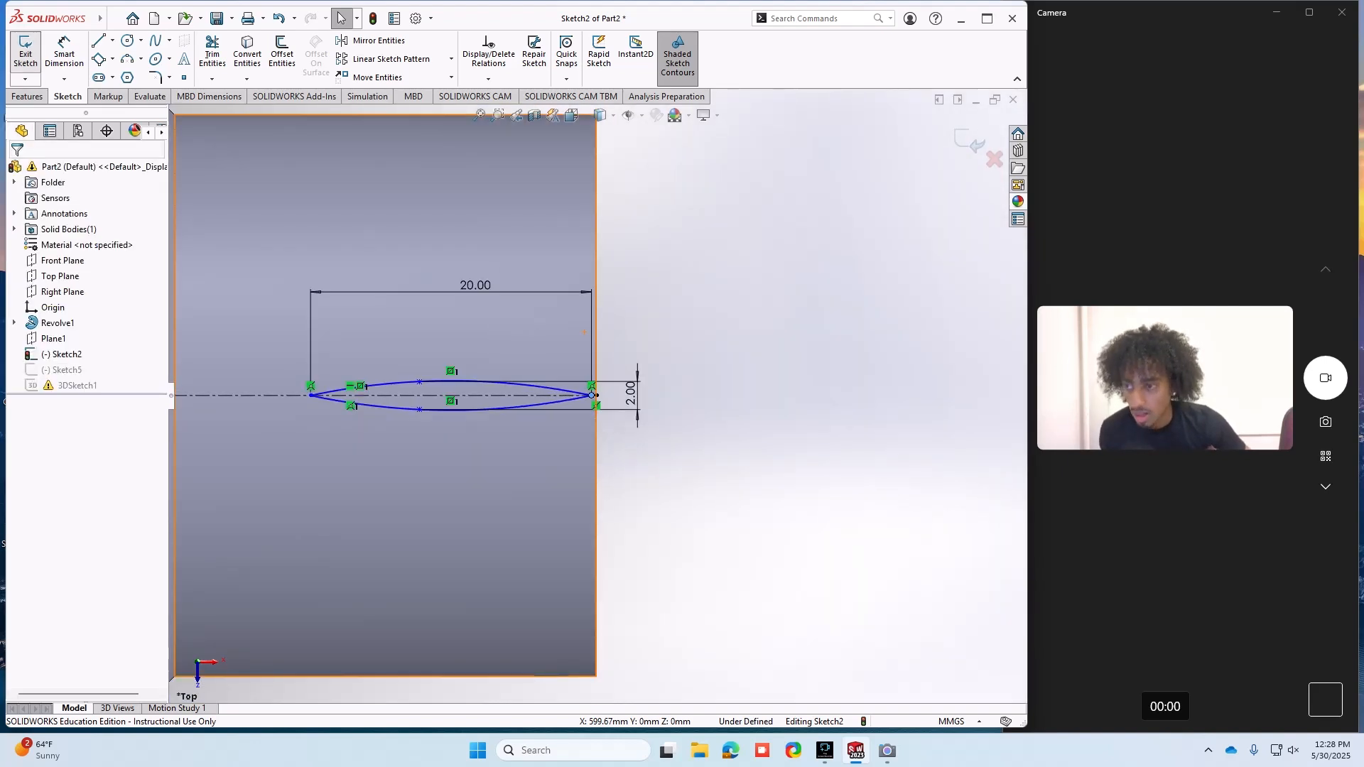
click(26, 53)
scroll(421, 323, up, 4)
middle_drag(421, 323, 441, 238)
scroll(442, 238, up, 4)
click(554, 342)
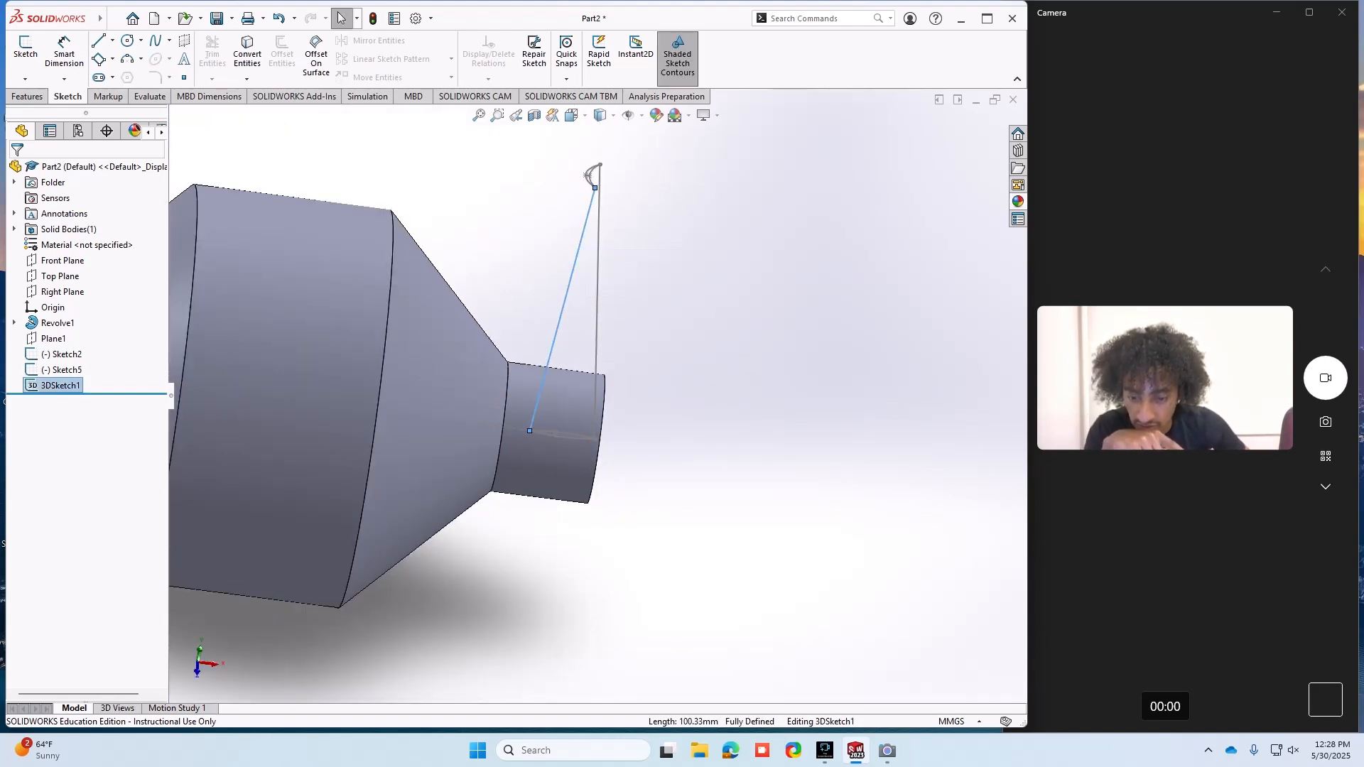
scroll(557, 344, down, 2)
click(26, 54)
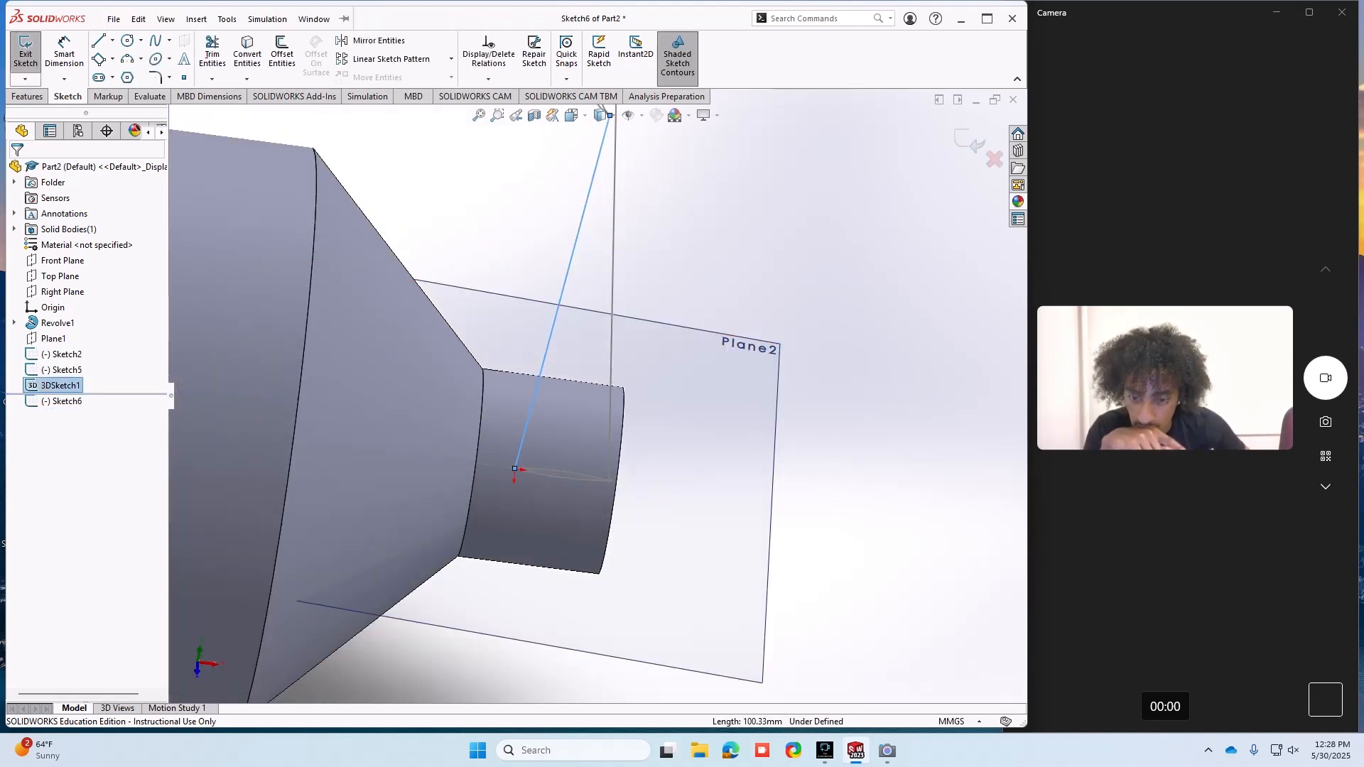
right_click(65, 403)
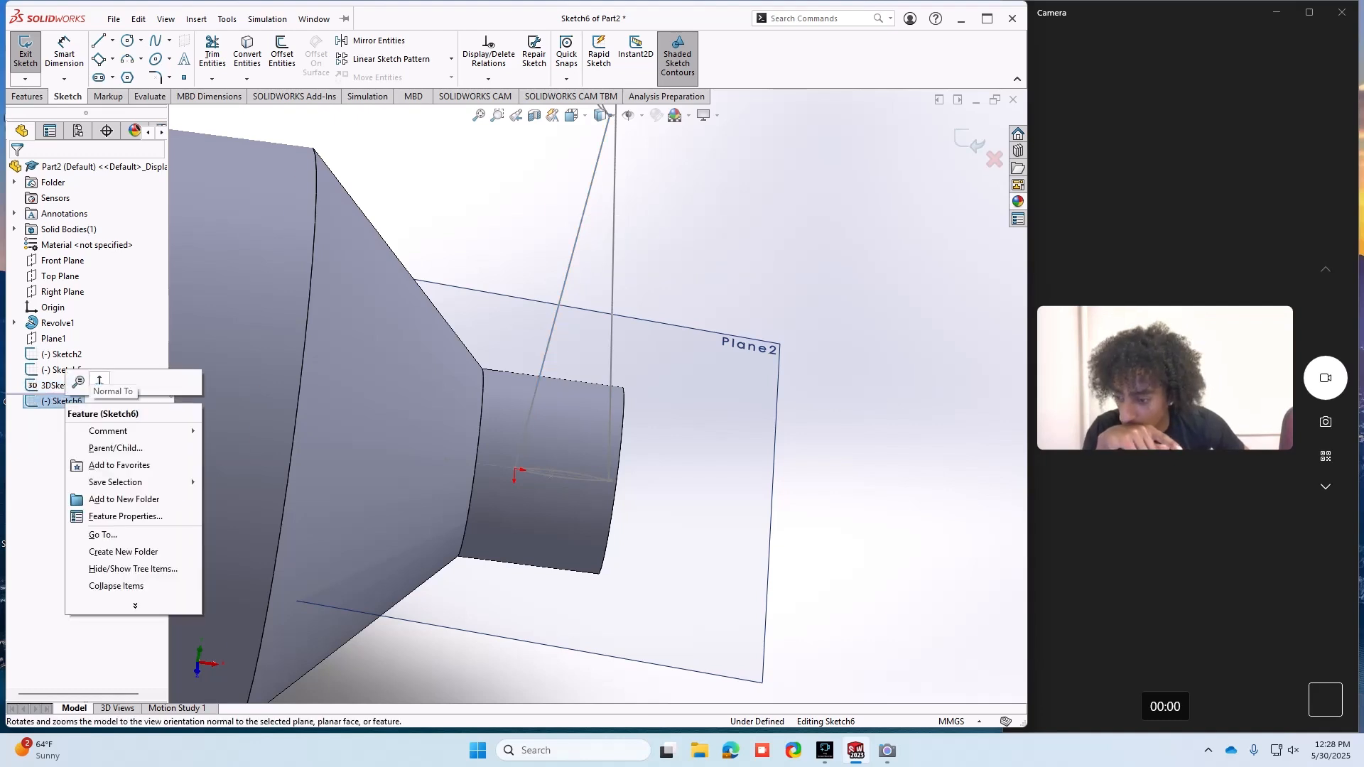
click(99, 381)
scroll(716, 461, down, 6)
scroll(716, 461, up, 2)
middle_drag(492, 362, 462, 483)
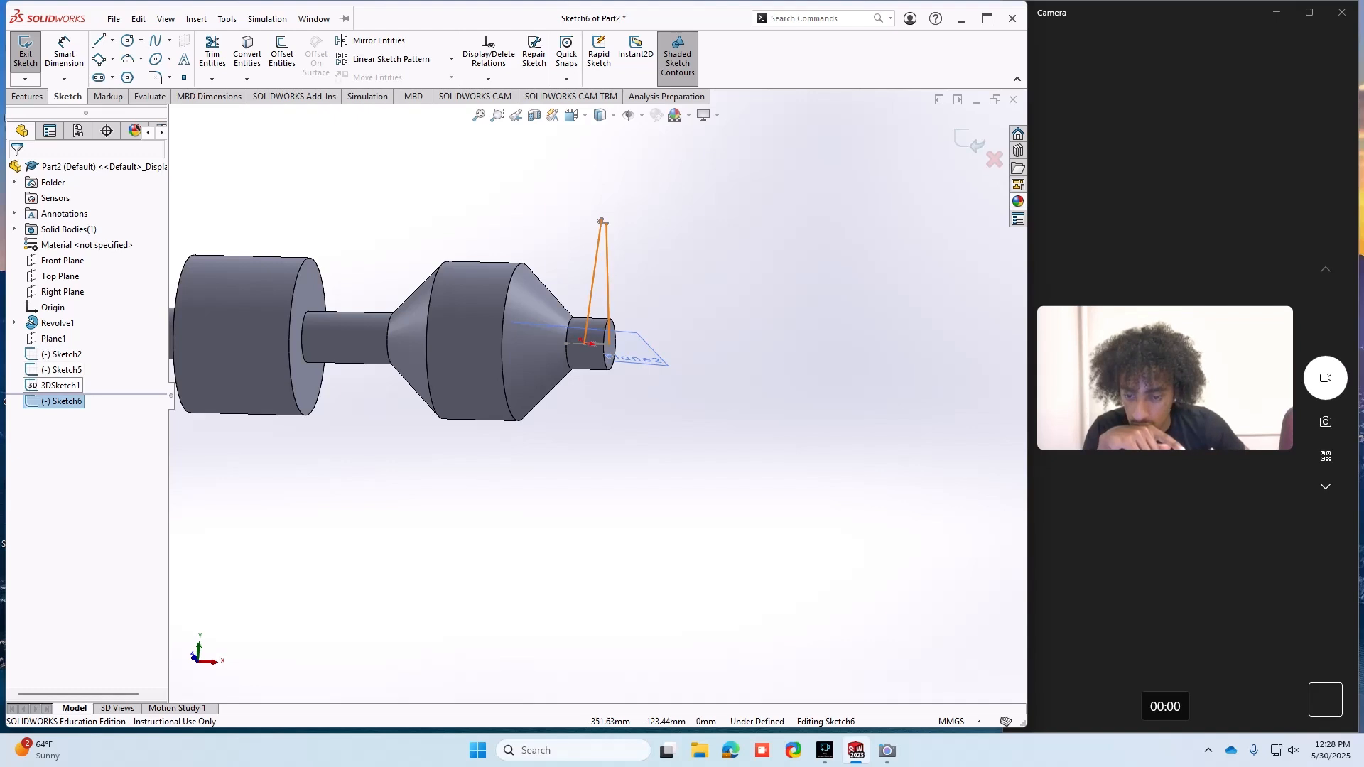
- Reopen the 3D sketch in a front view and bend both guide splines outward with their lower tangent handles
click(61, 385)
click(105, 365)
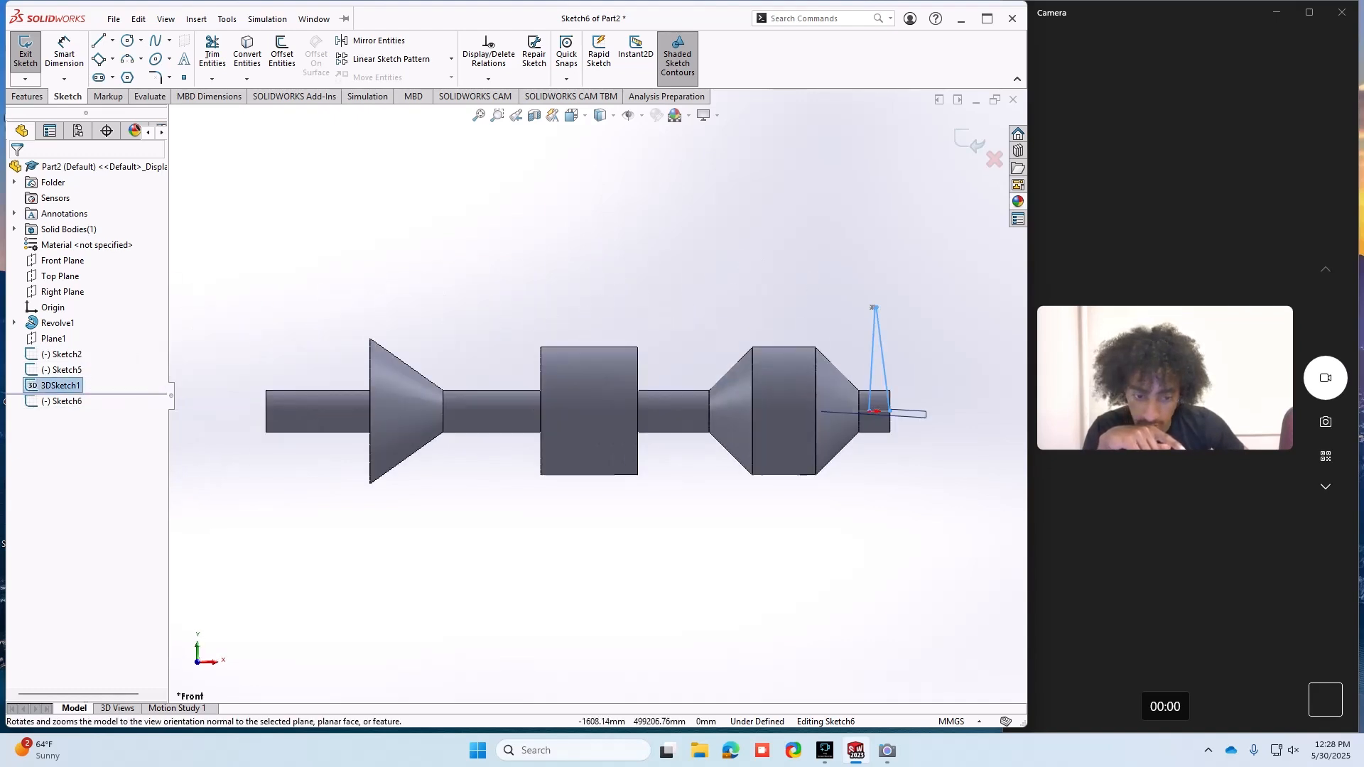
scroll(895, 382, down, 10)
double_click(736, 377)
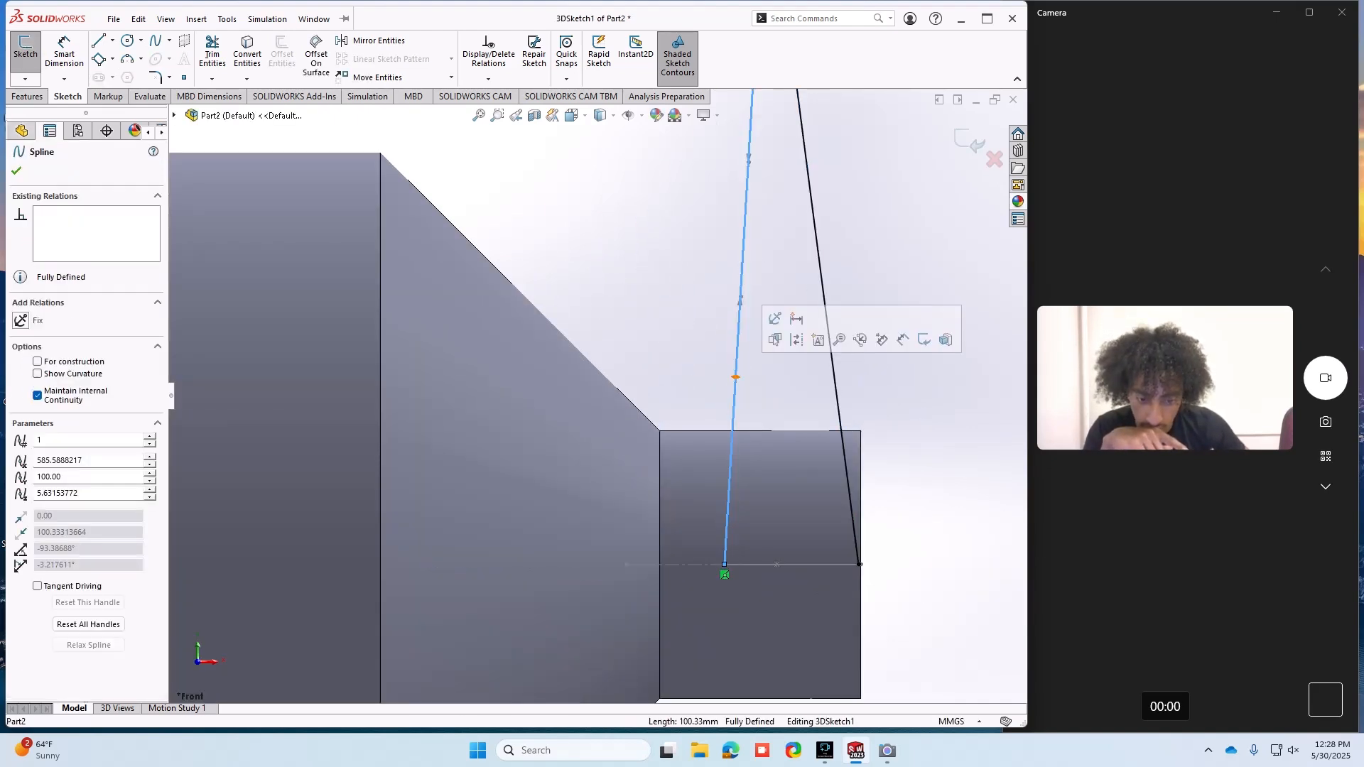
scroll(595, 395, up, 3)
drag(676, 384, 664, 385)
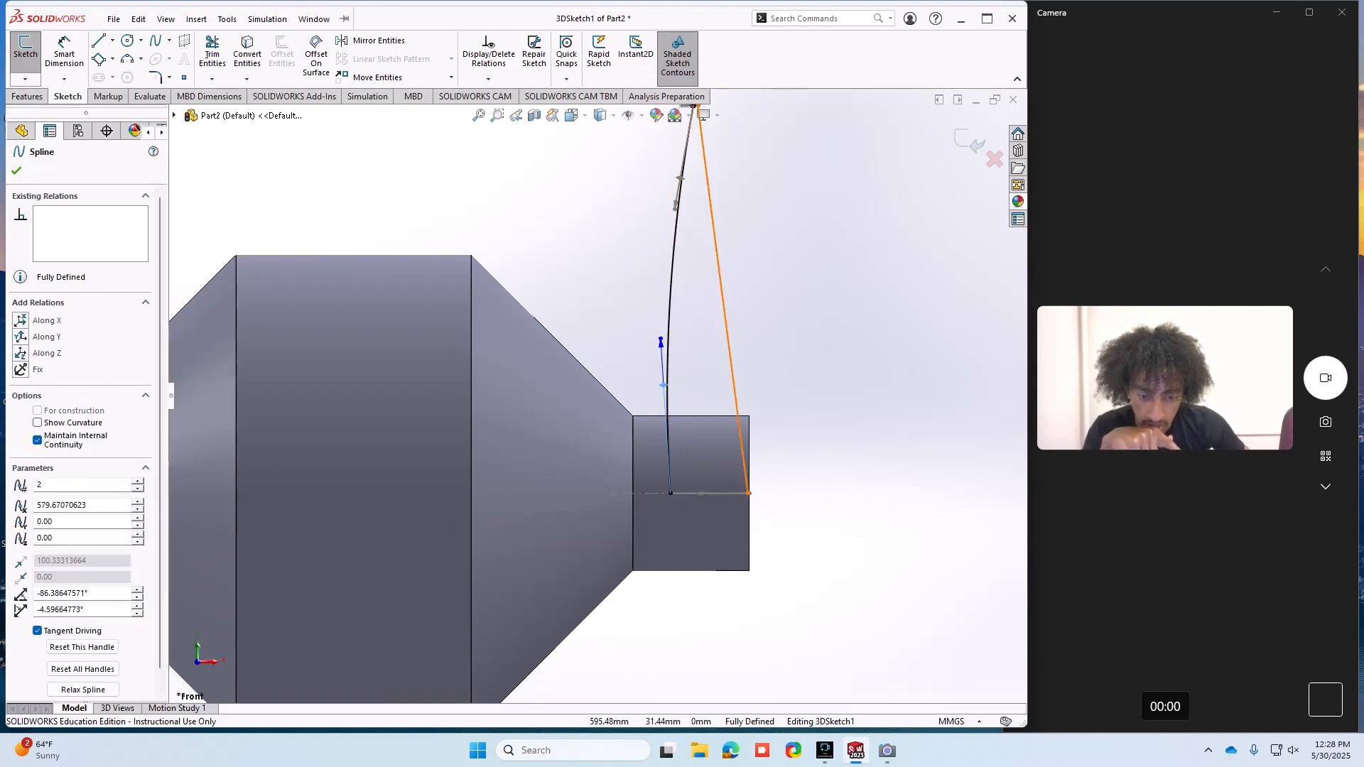
click(731, 365)
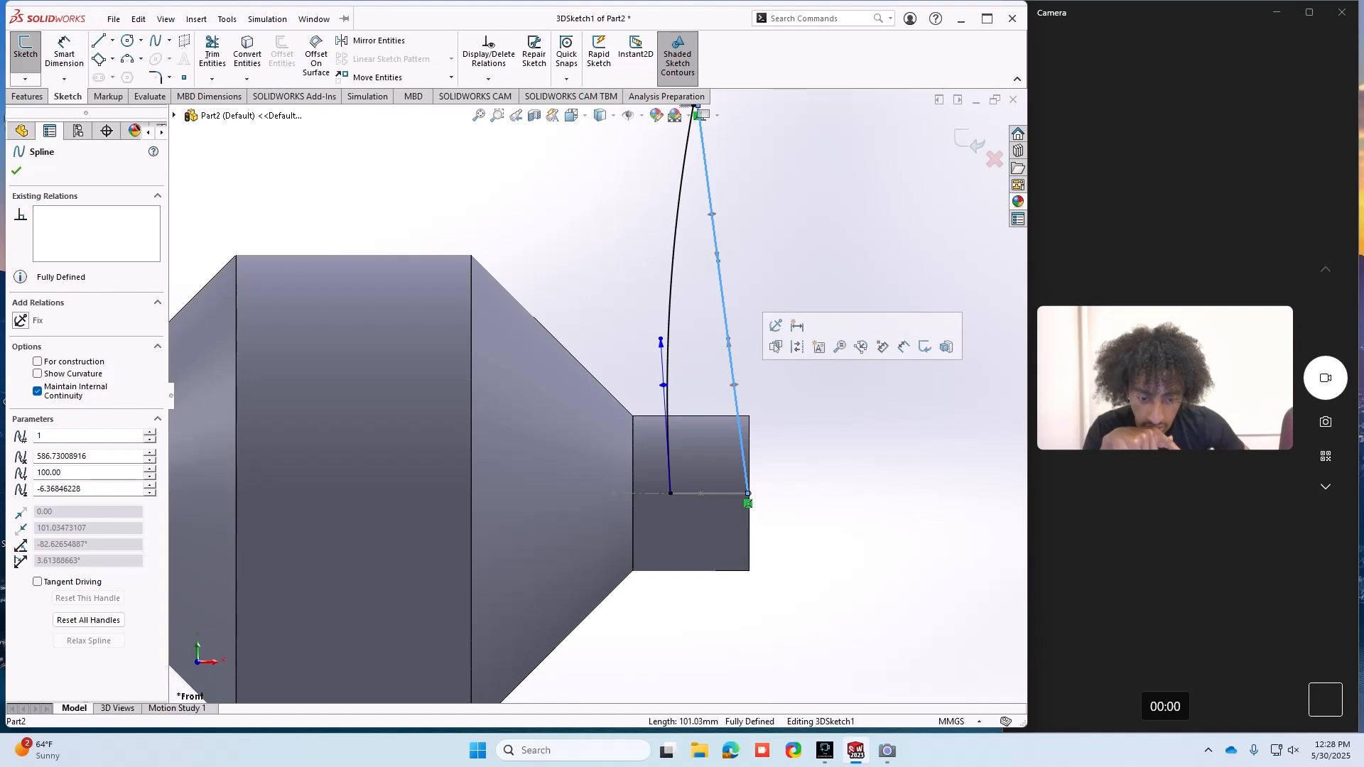
drag(728, 343, 745, 312)
- Adjust the left guide spline's upper and lower tangent handles so the curve bows toward the right guide spline
middle_drag(716, 420, 712, 508)
click(665, 347)
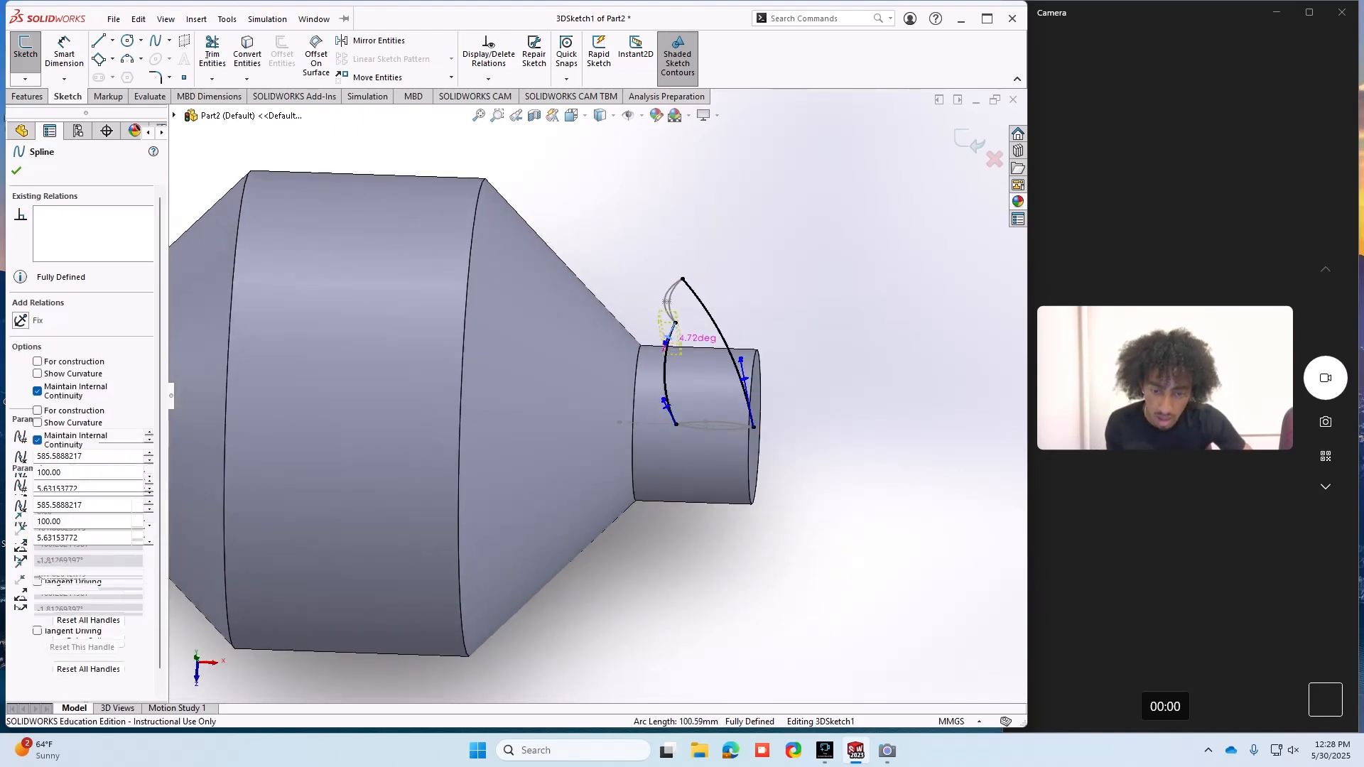
drag(675, 332, 683, 347)
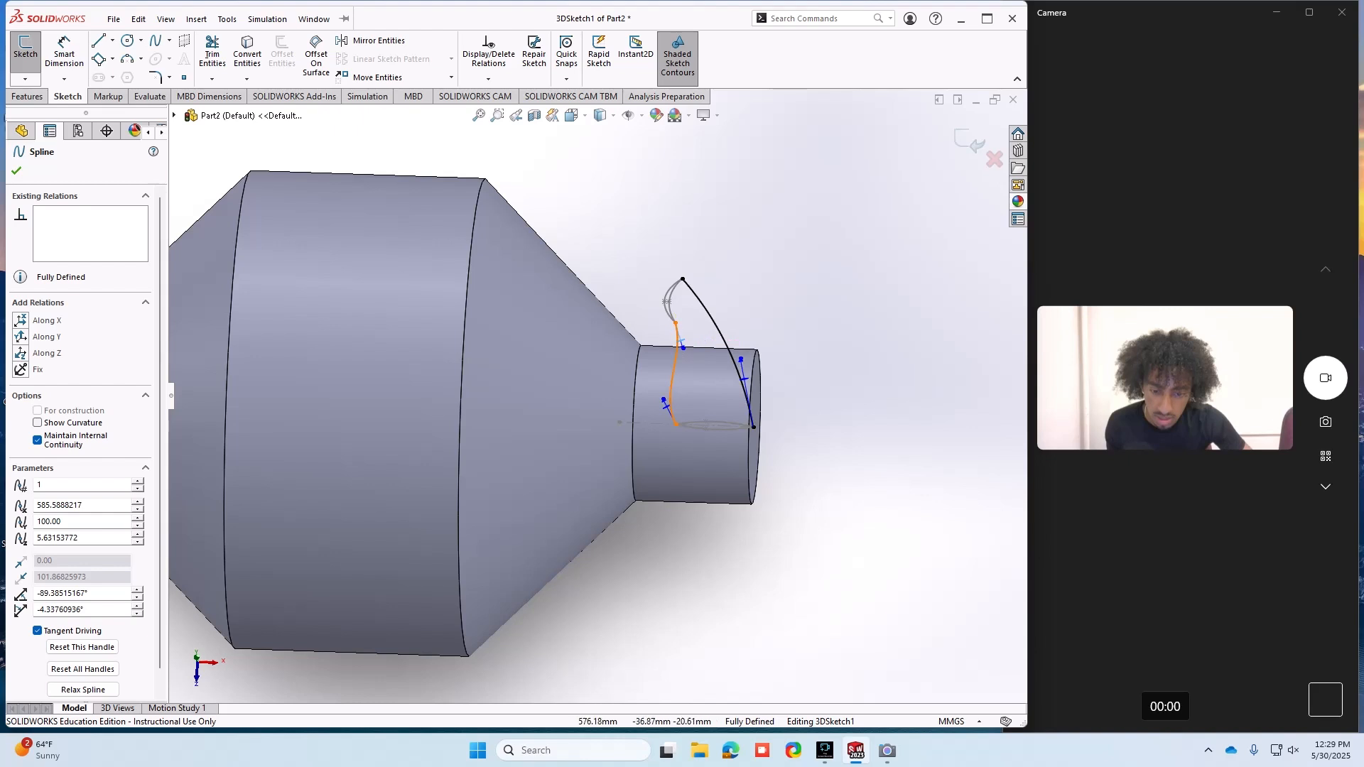
drag(662, 399, 685, 394)
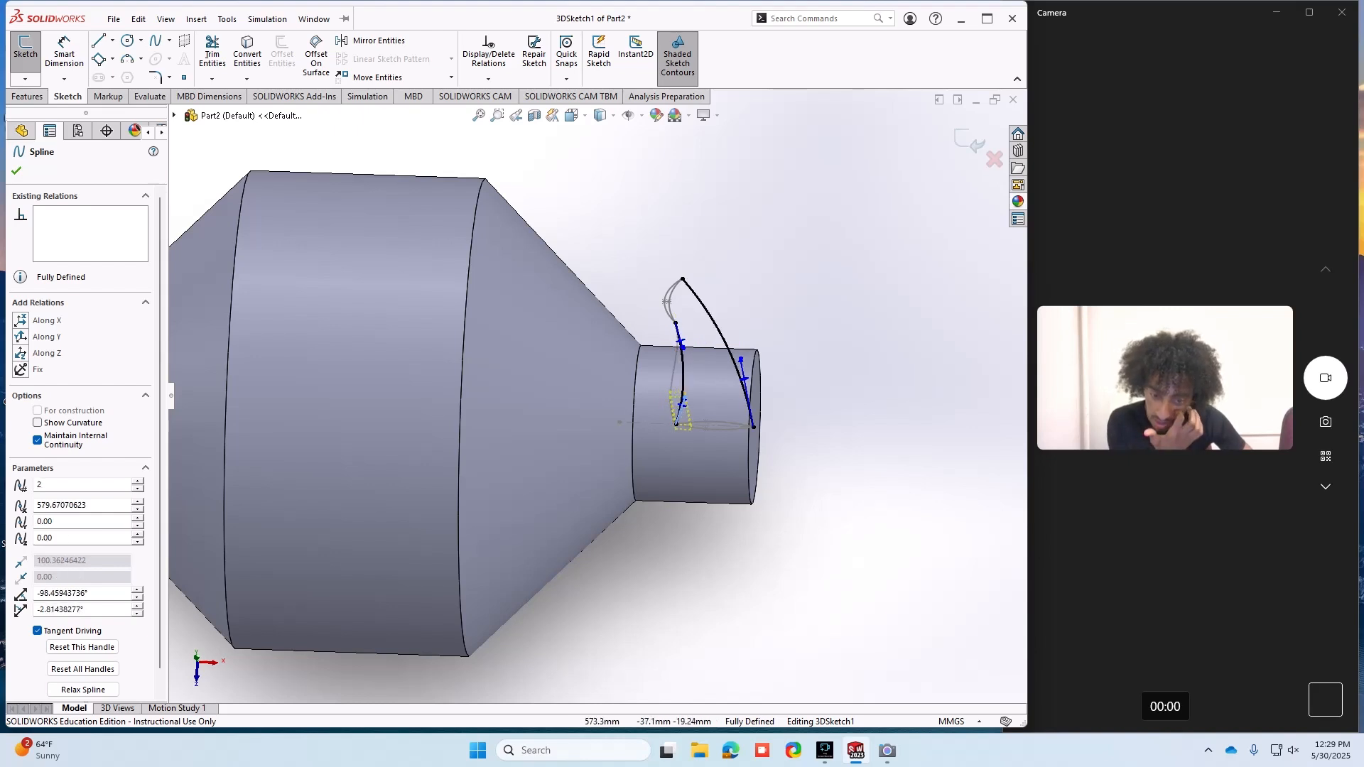
- Adjust the right guide spline's upper tangent handle so the curve bows more, and accept the spline settings
click(700, 302)
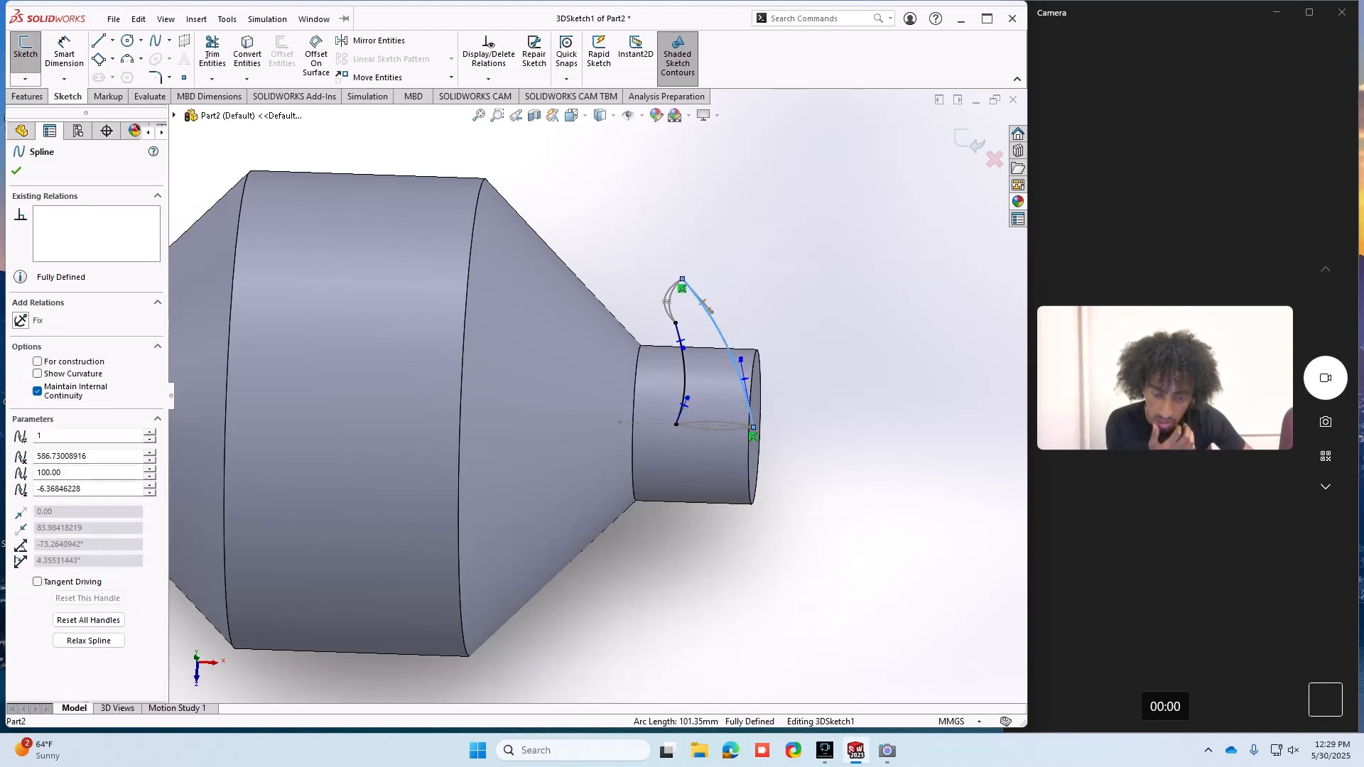
middle_drag(755, 461, 764, 486)
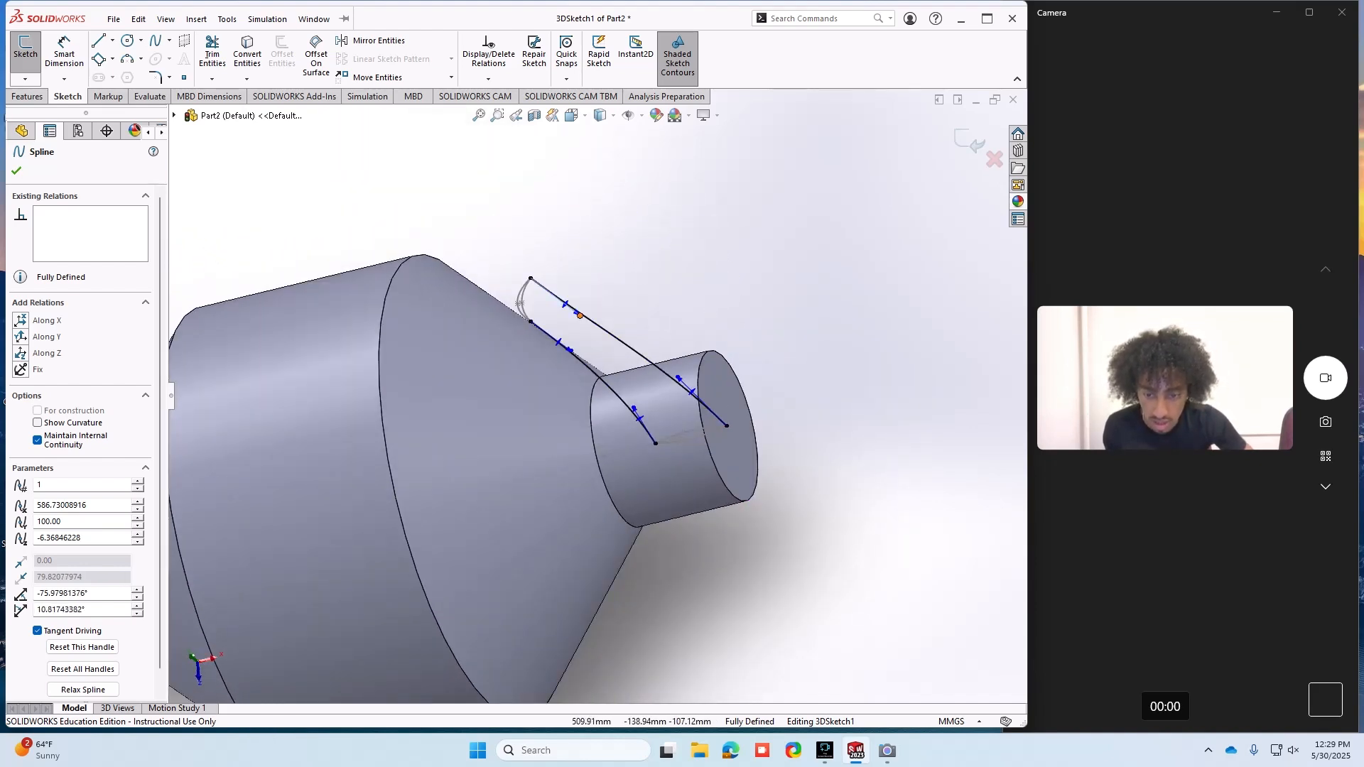
drag(578, 313, 595, 325)
middle_drag(561, 377, 608, 435)
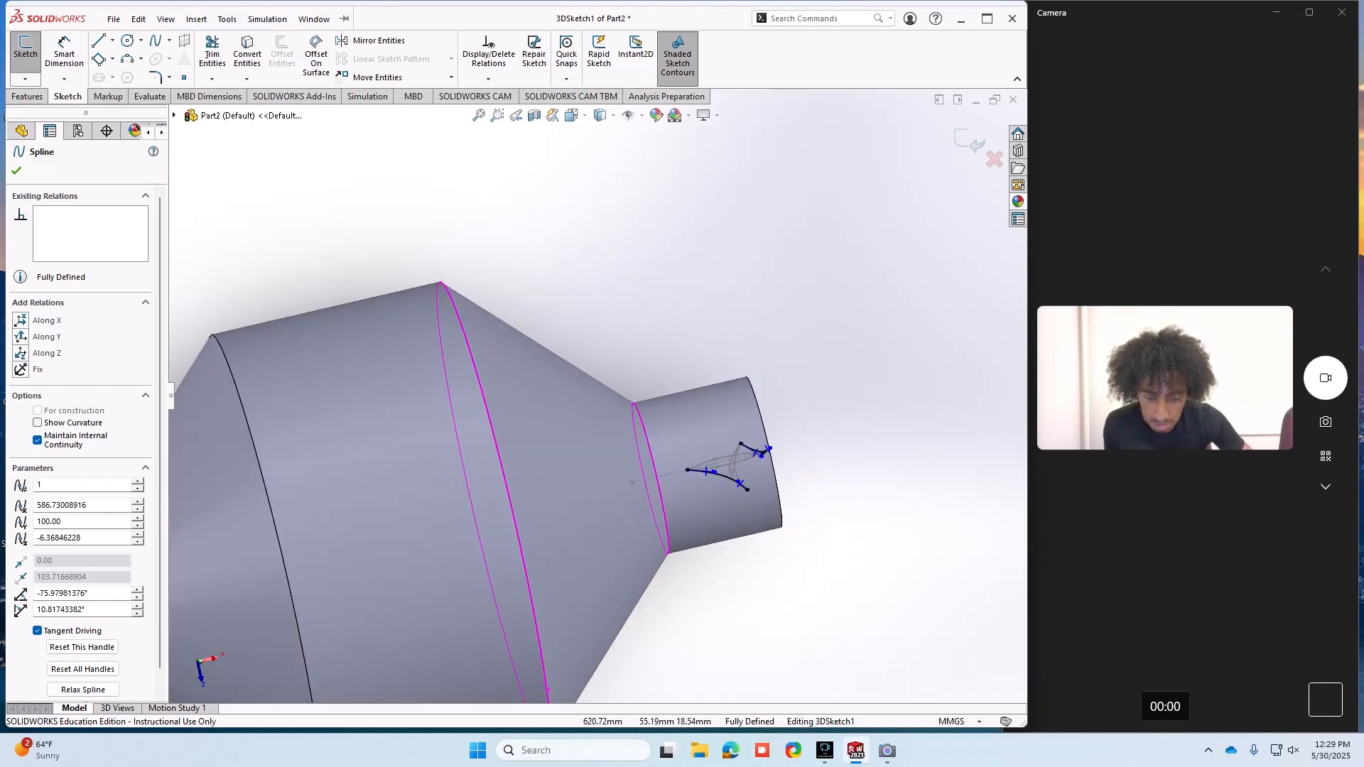
click(17, 170)
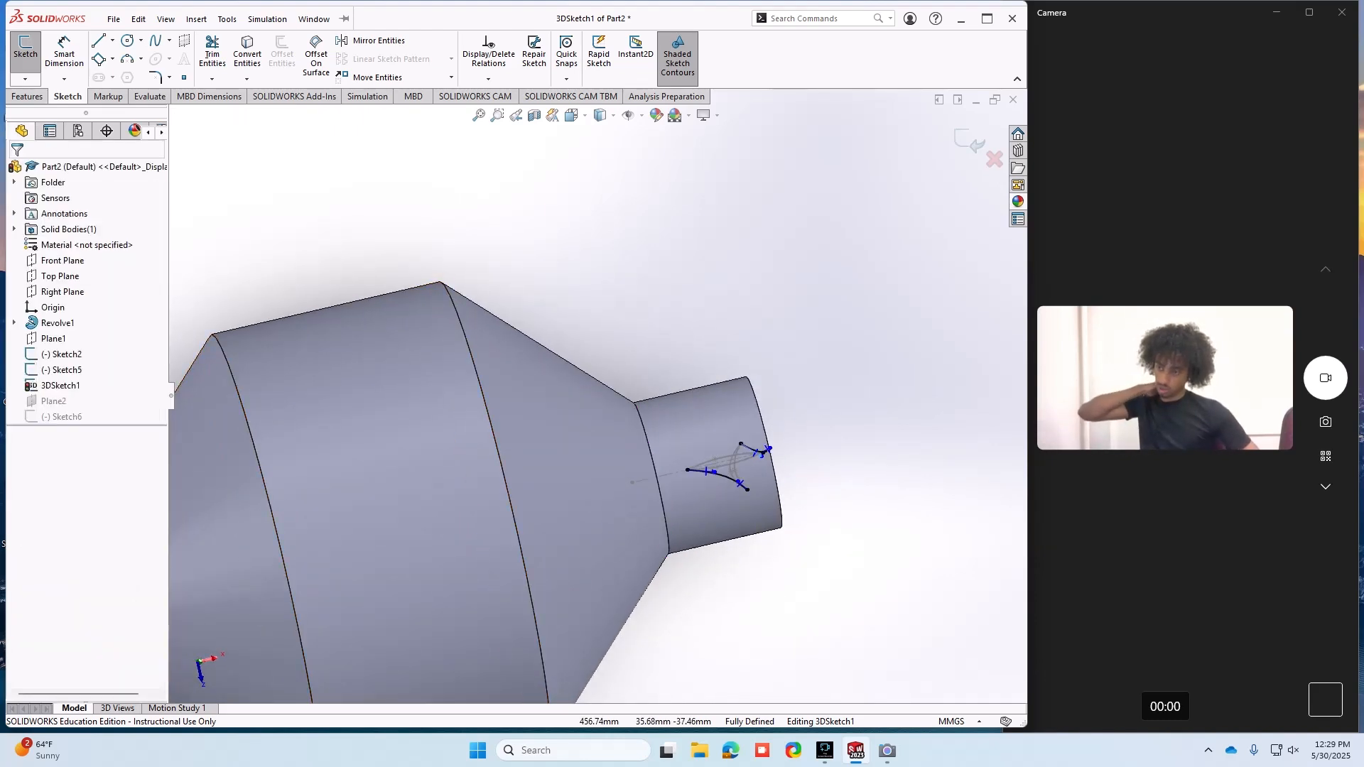
- Start a lofted boss using the crescent sketch at the blade tip and the lens sketch inside the shaft's end as profiles
click(137, 19)
click(27, 96)
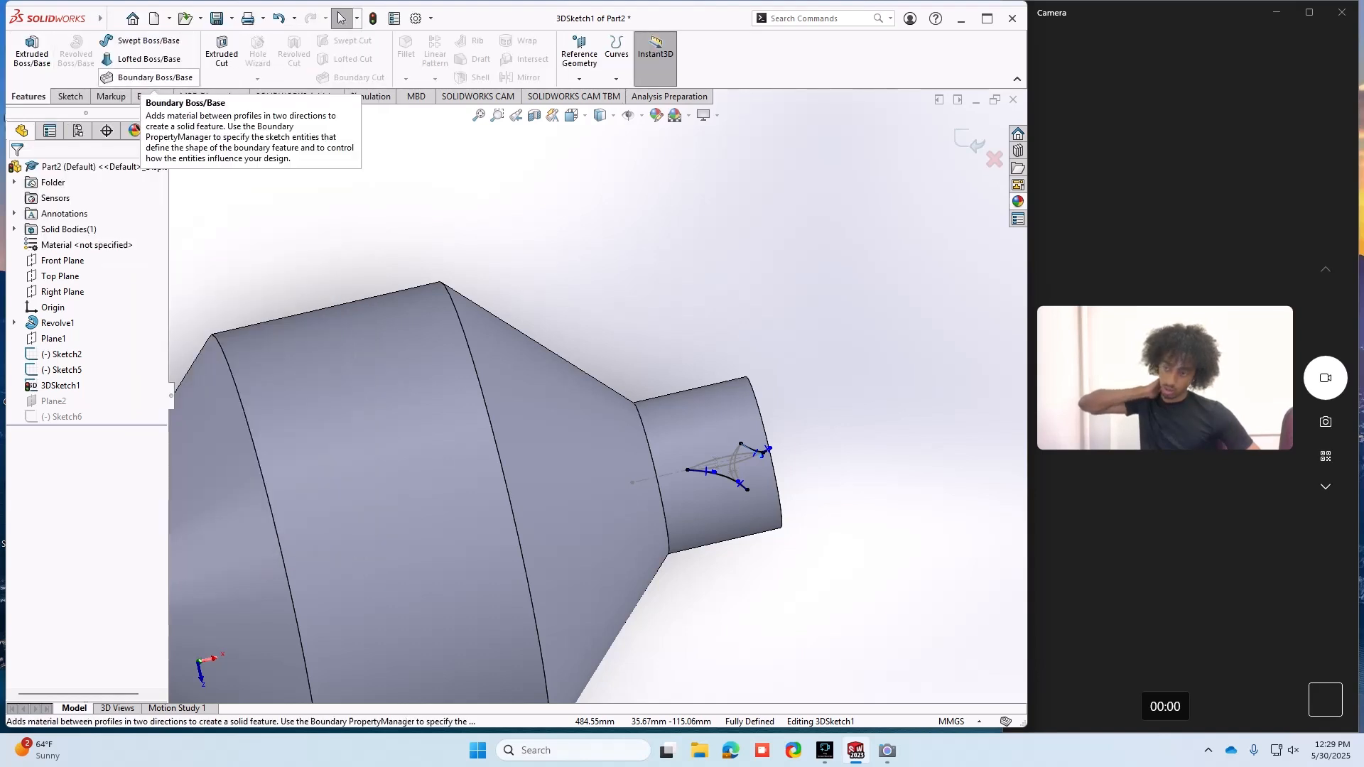
click(141, 59)
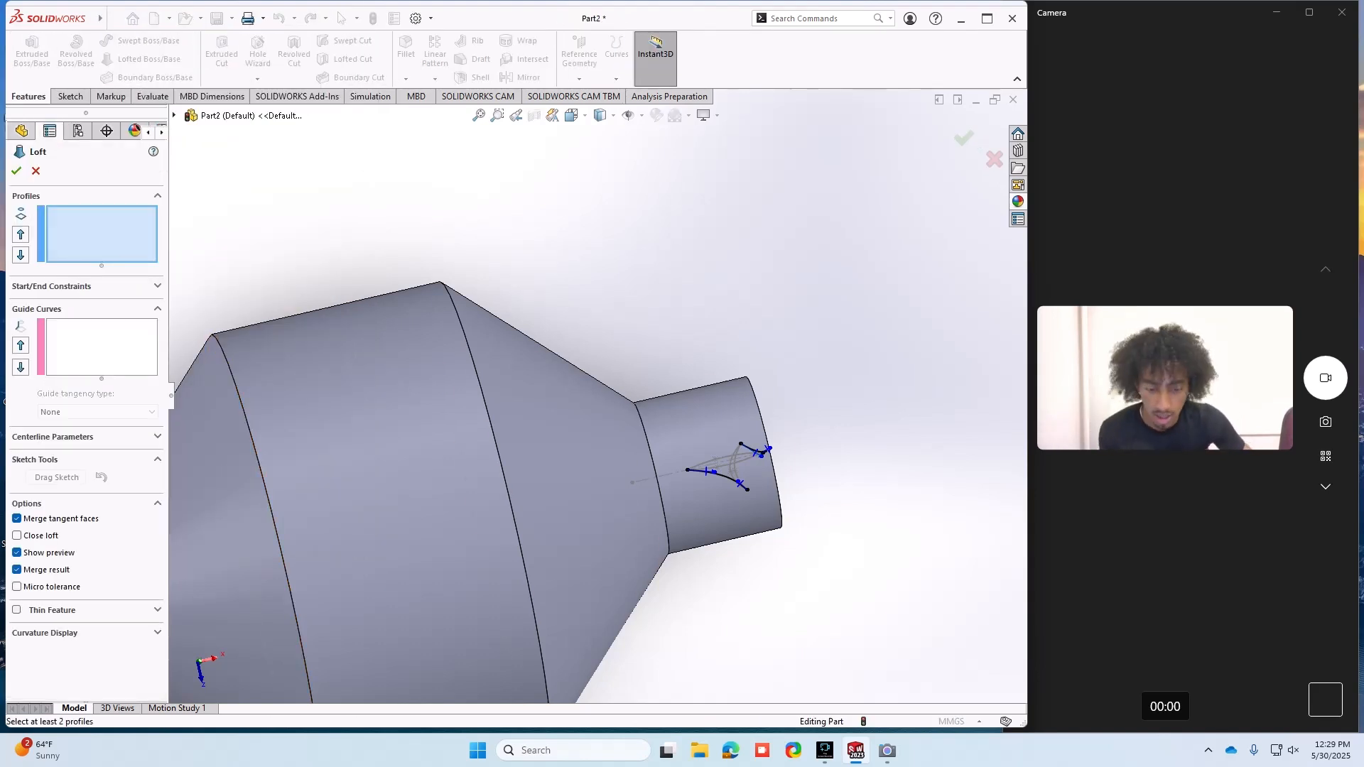
middle_drag(643, 334, 624, 267)
click(623, 266)
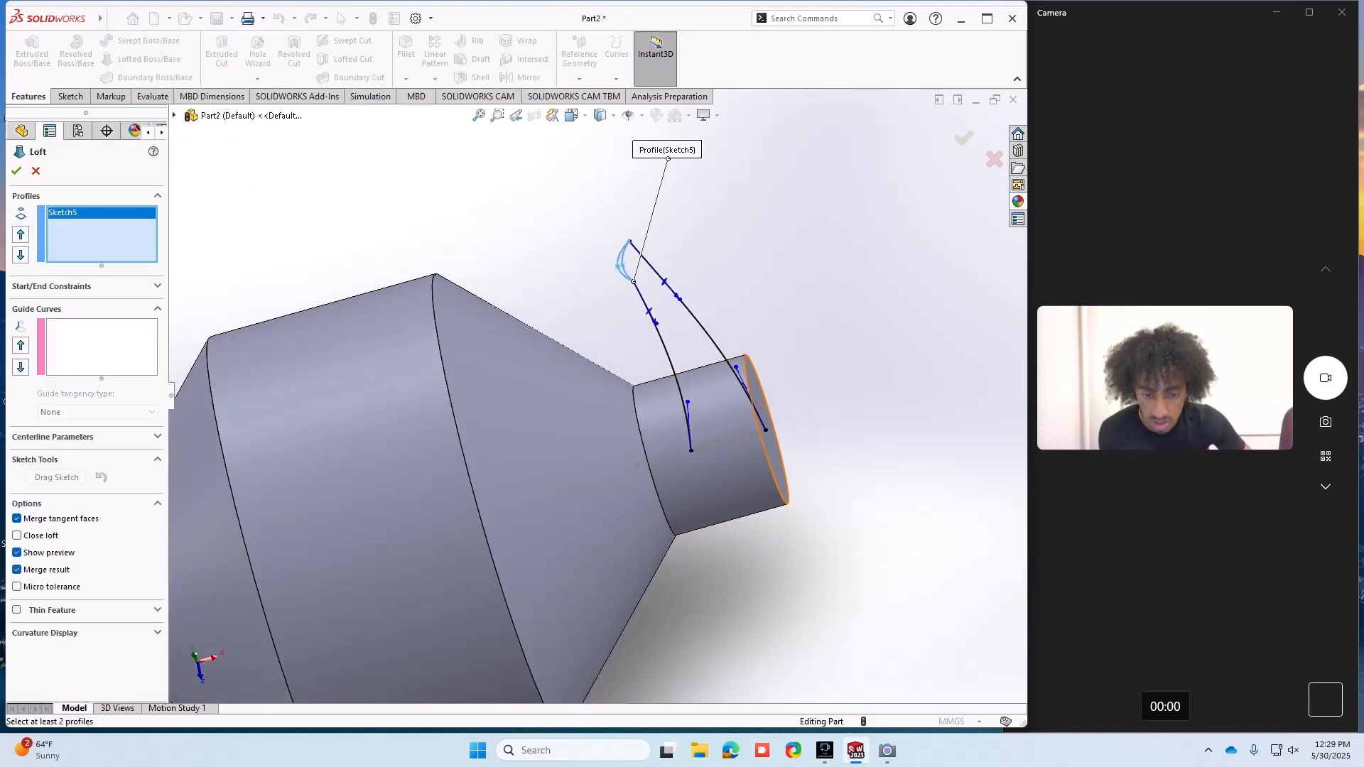
scroll(817, 447, down, 6)
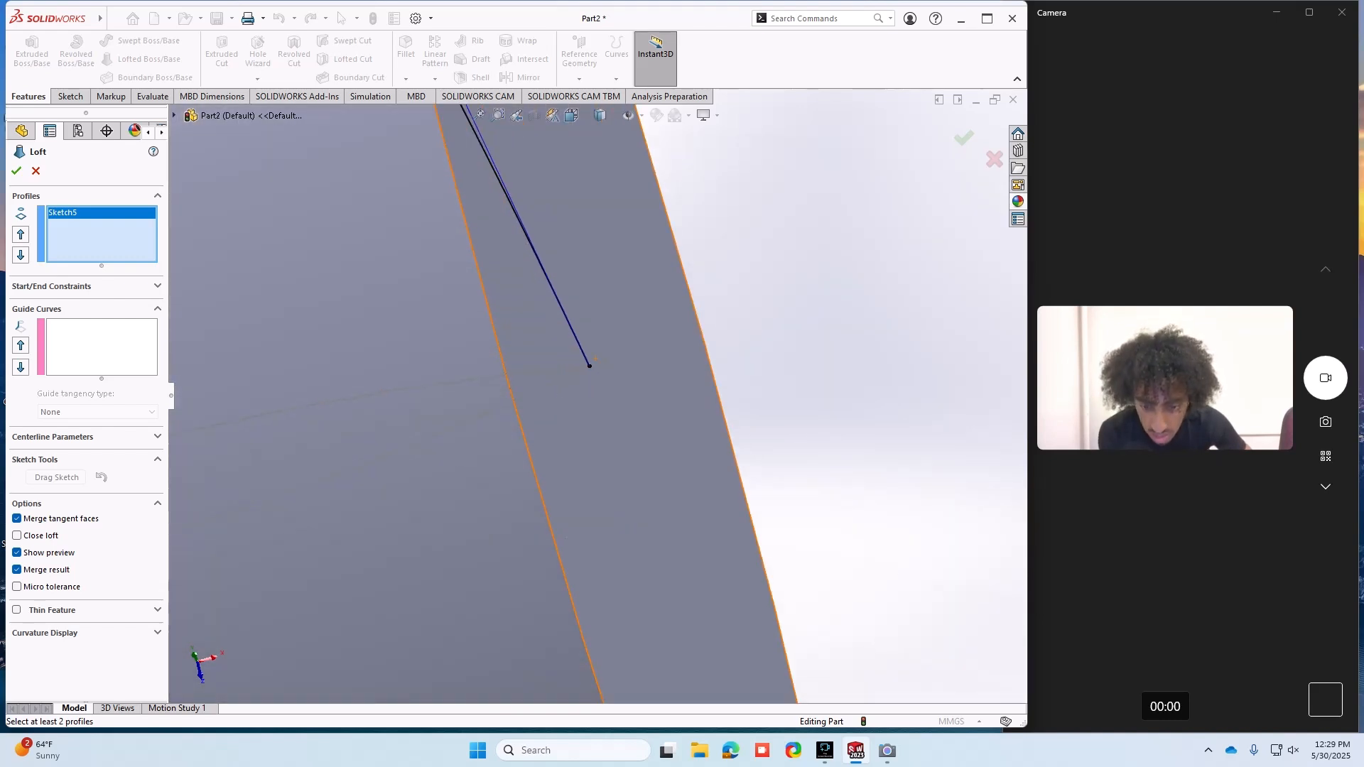
click(590, 365)
scroll(590, 366, up, 5)
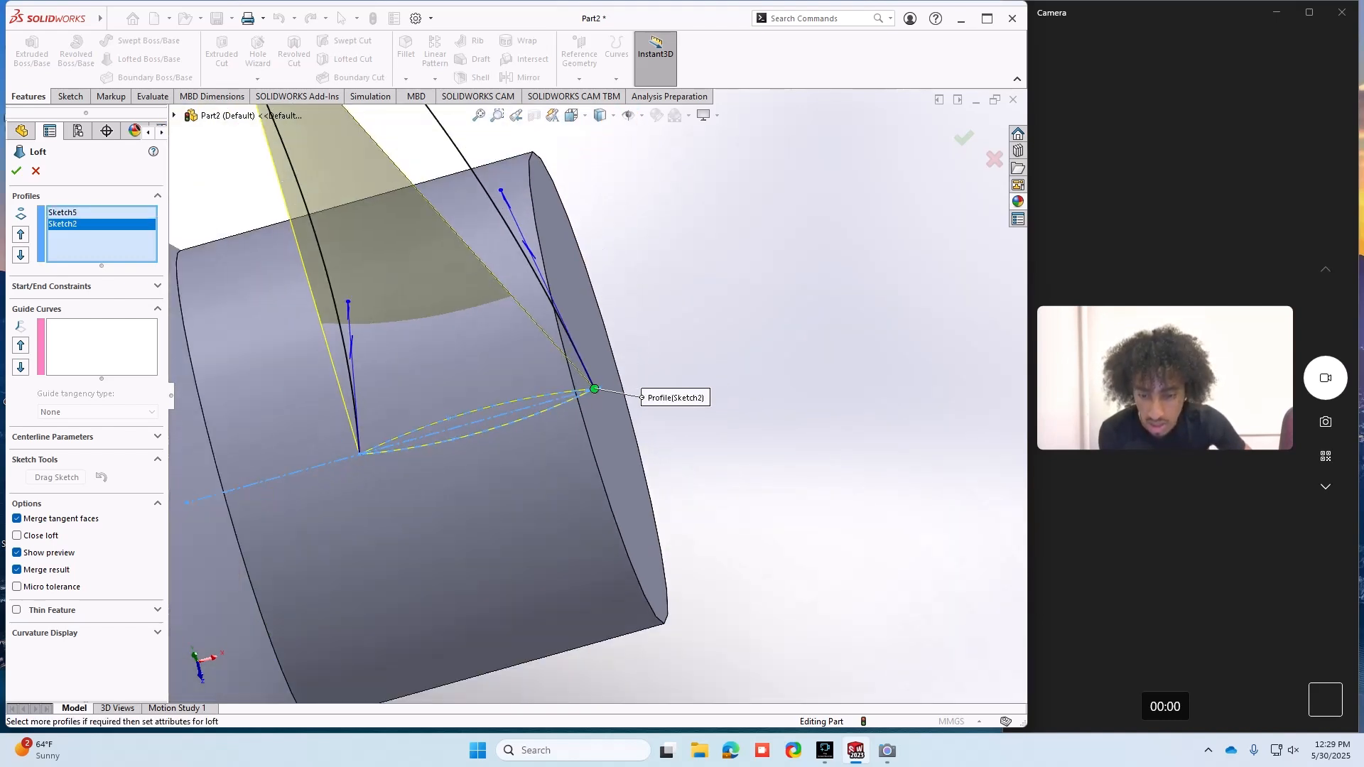
middle_drag(634, 542, 604, 420)
scroll(596, 398, up, 6)
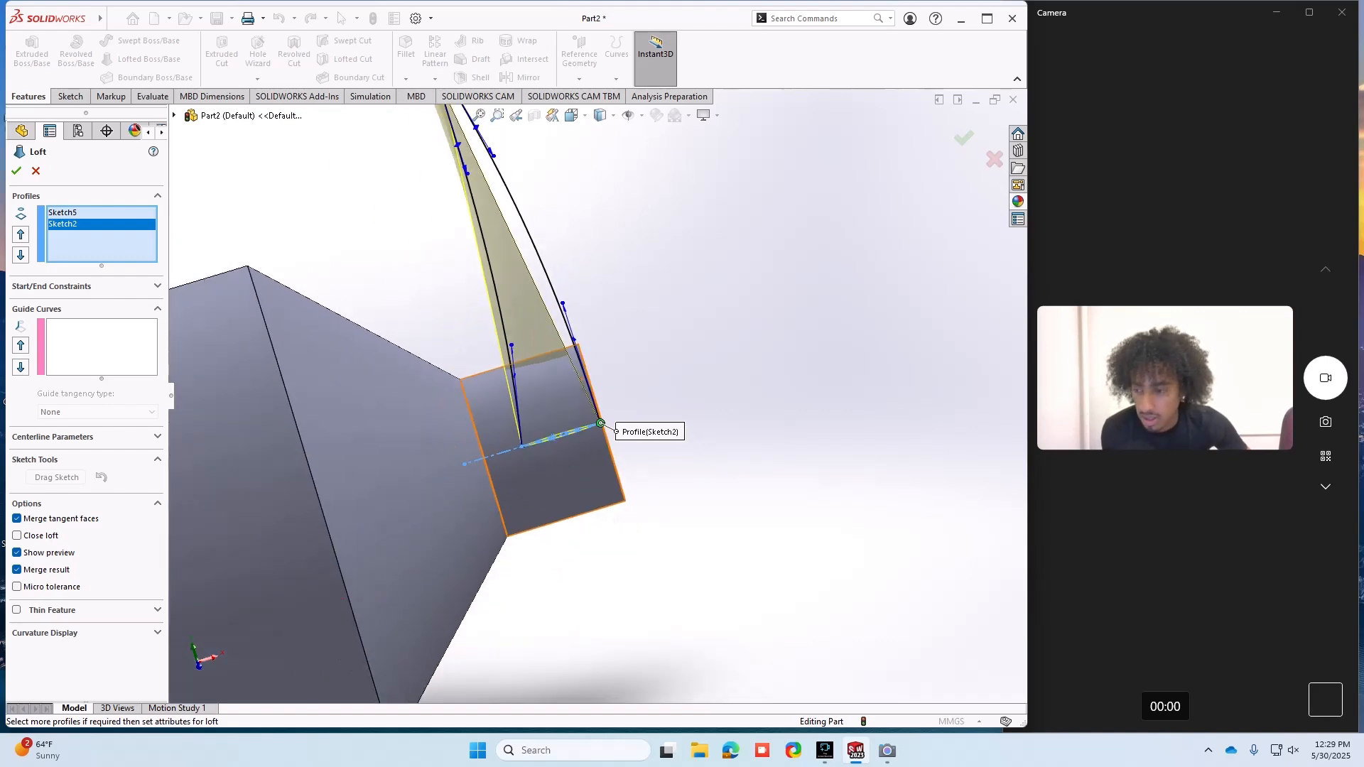
- Add the right 3D sketch spline to the loft as an open-loop guide curve
click(102, 347)
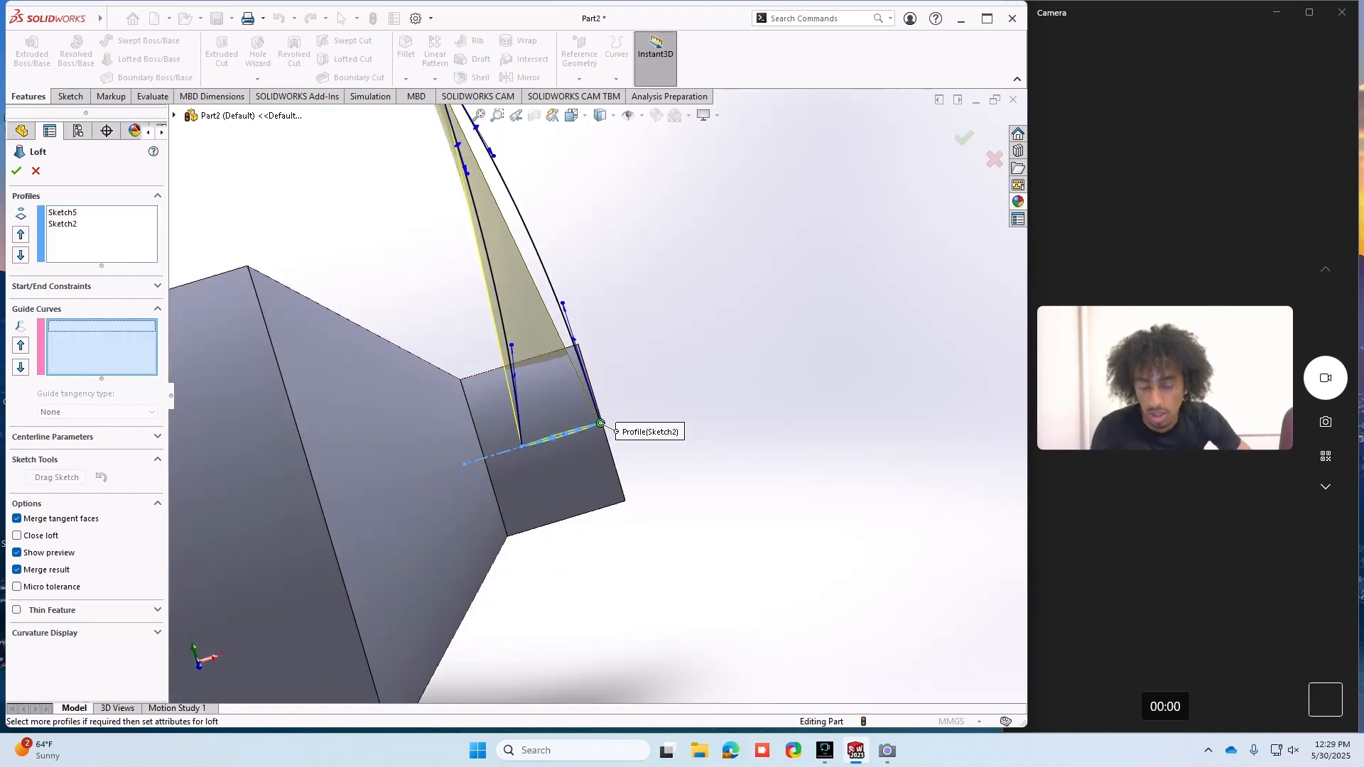
click(615, 430)
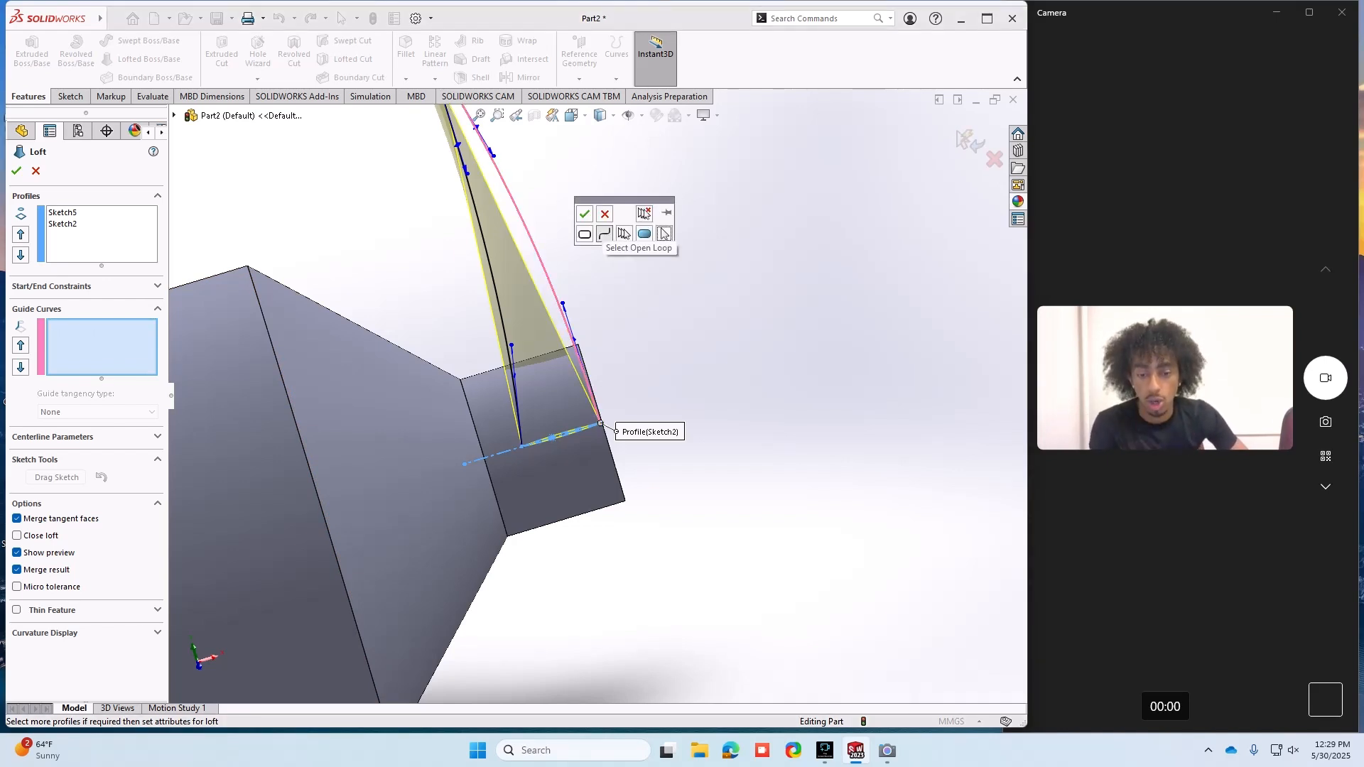
click(584, 214)
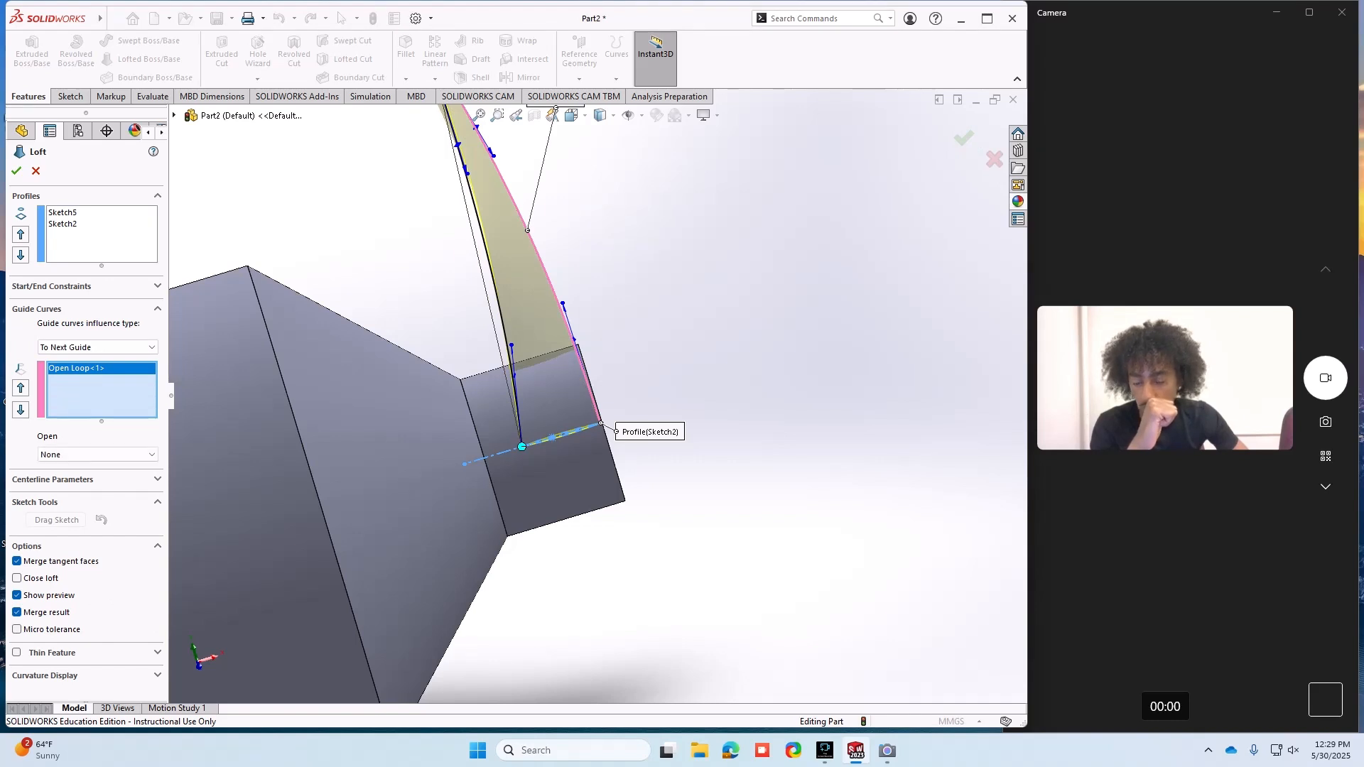
- Add the left 3D sketch spline as the loft's second open-loop guide curve
scroll(421, 230, down, 2)
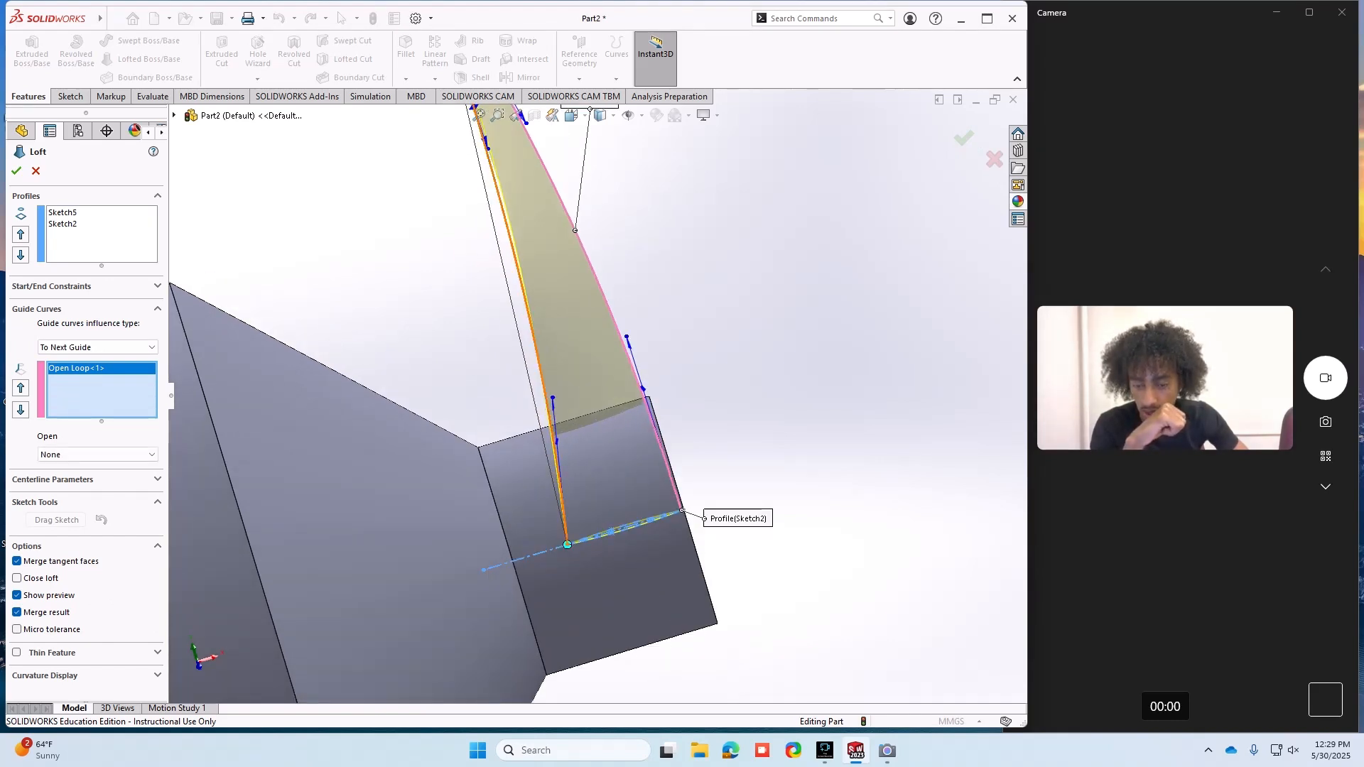
middle_drag(434, 454, 362, 465)
middle_drag(604, 490, 639, 480)
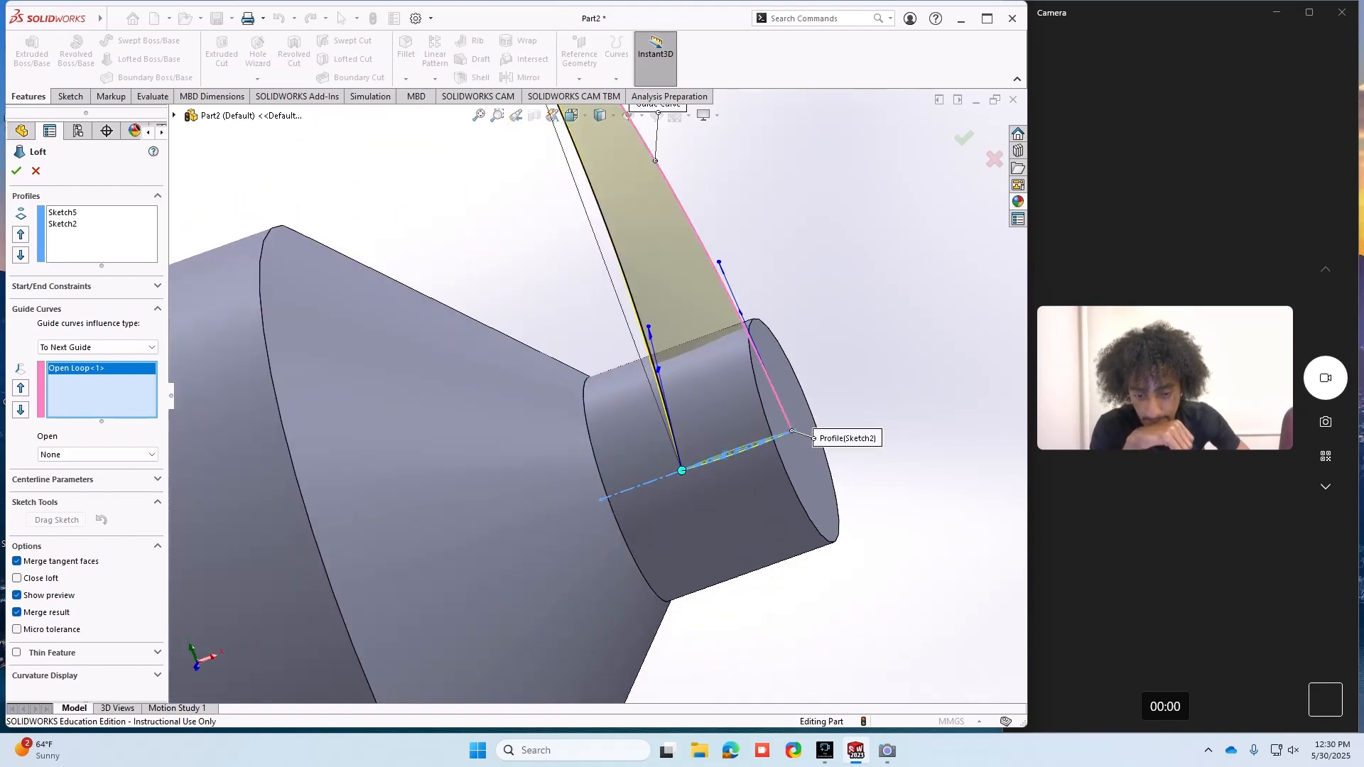
scroll(635, 300, down, 5)
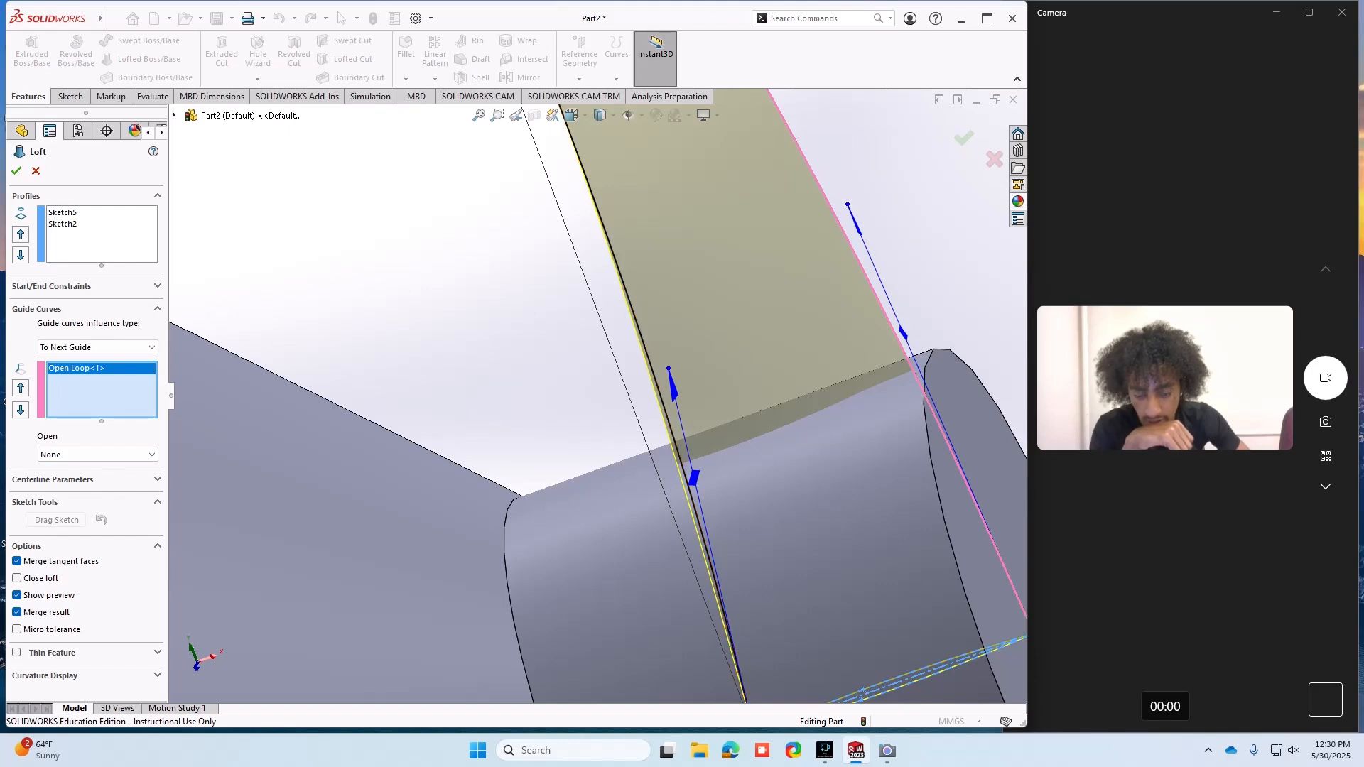
scroll(547, 449, up, 3)
middle_drag(547, 449, 513, 472)
click(611, 403)
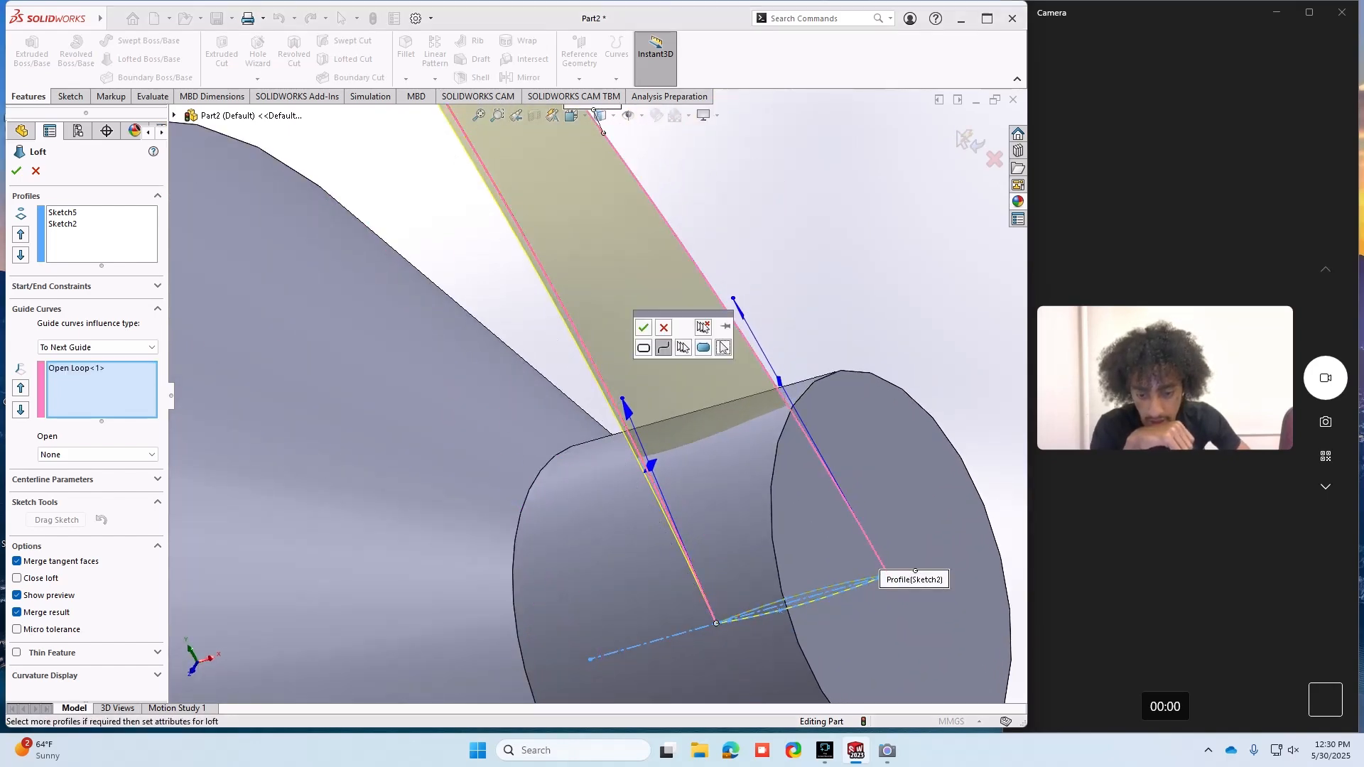
click(642, 328)
scroll(572, 370, up, 2)
middle_drag(569, 416, 605, 405)
scroll(605, 406, up, 4)
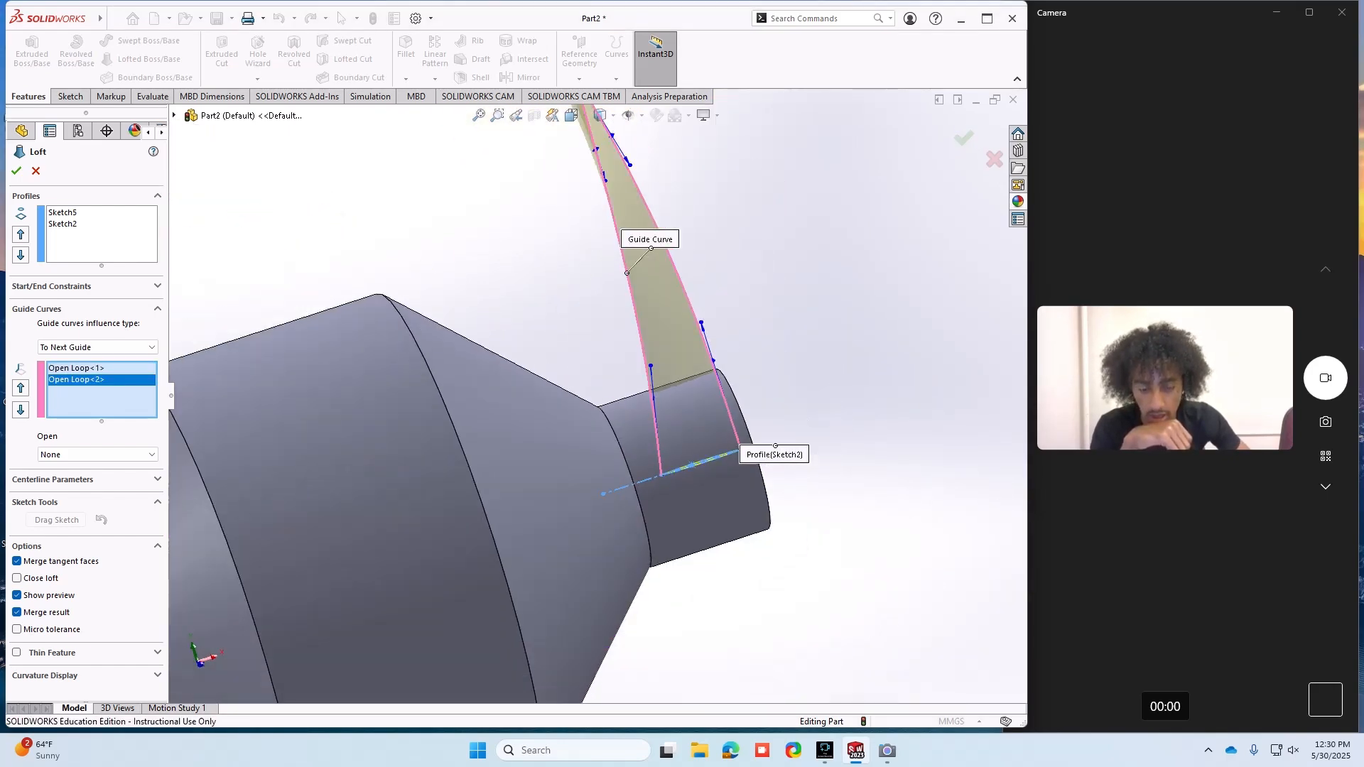
- Complete the loft to create the first curved blade on the shaft's narrow end
middle_drag(730, 430, 686, 382)
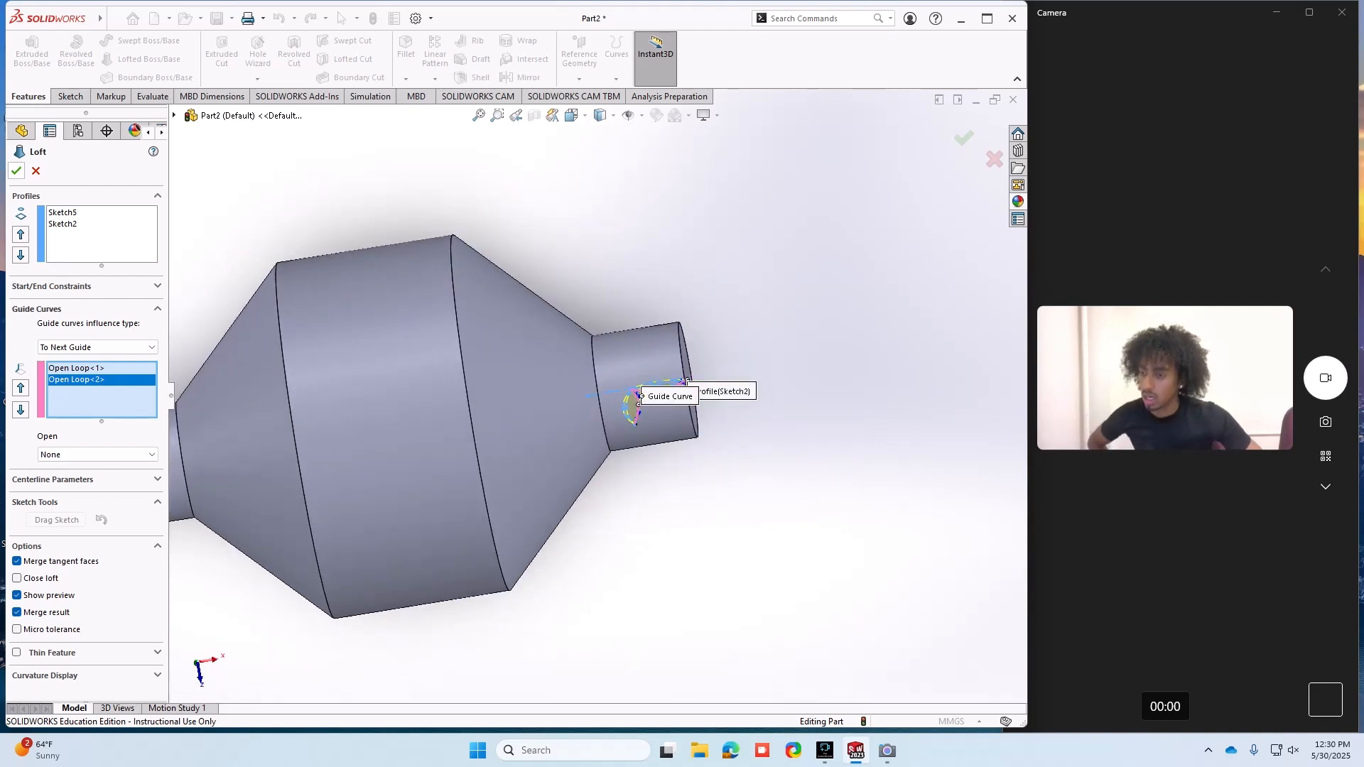
click(16, 170)
scroll(588, 400, up, 3)
middle_drag(575, 443, 569, 340)
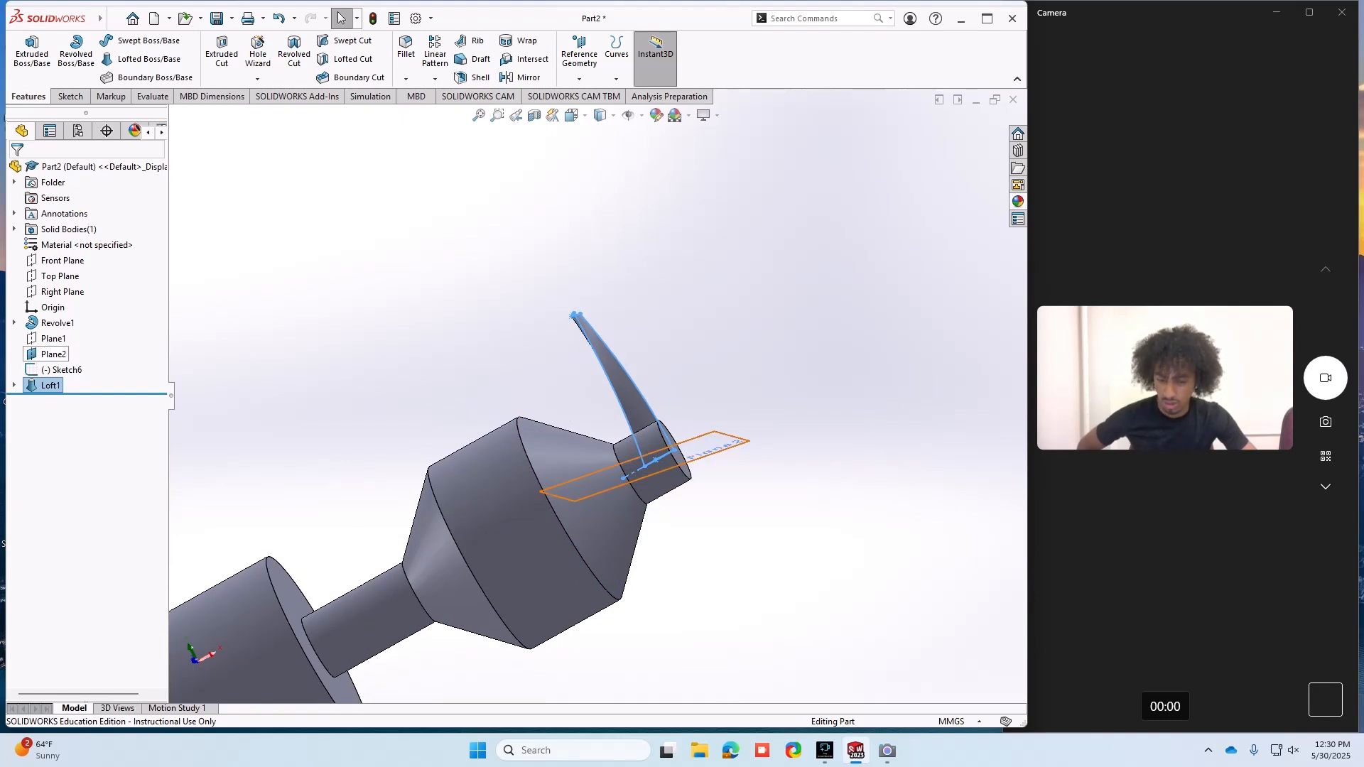
- Hide the reference plane that crosses the shaft's bladed end
scroll(597, 395, up, 4)
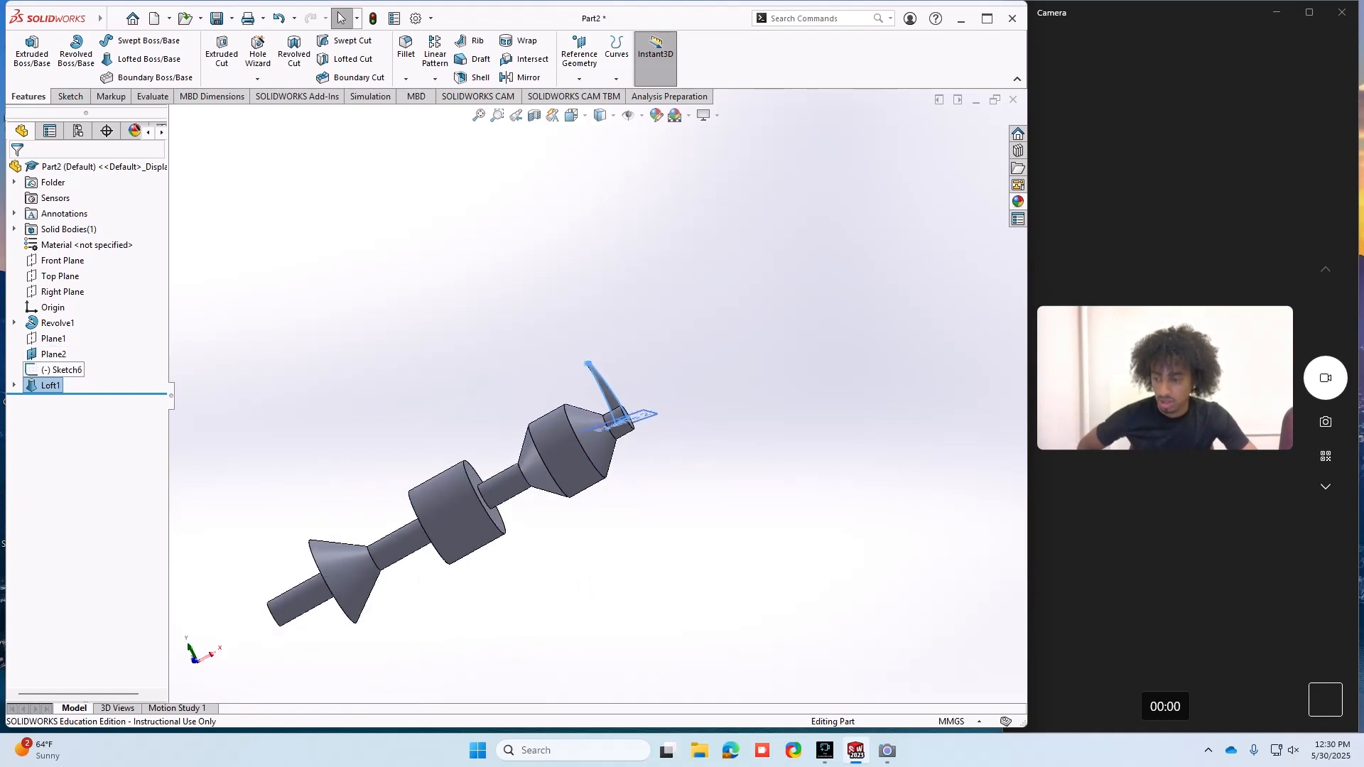
click(699, 461)
middle_drag(700, 462, 710, 554)
scroll(729, 603, down, 5)
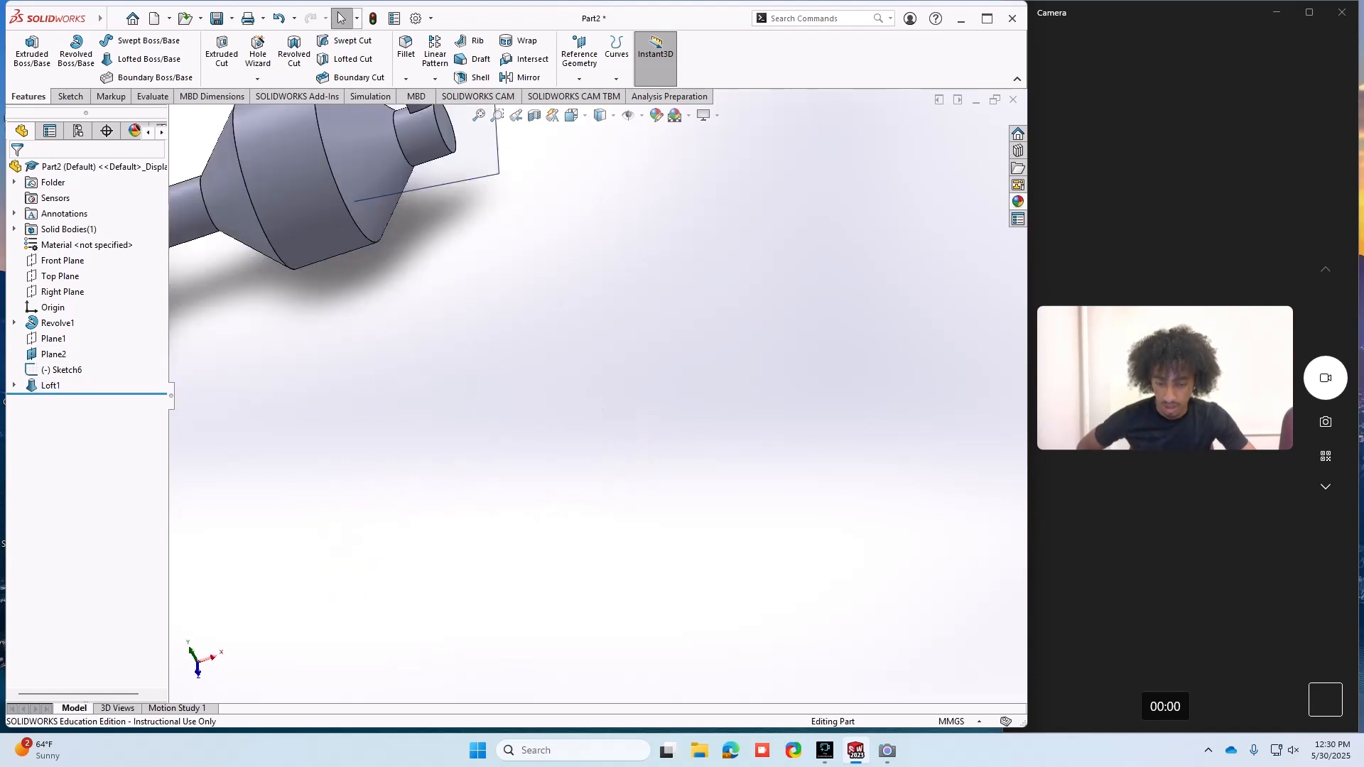
scroll(710, 582, up, 4)
scroll(611, 511, down, 4)
right_click(657, 258)
click(711, 239)
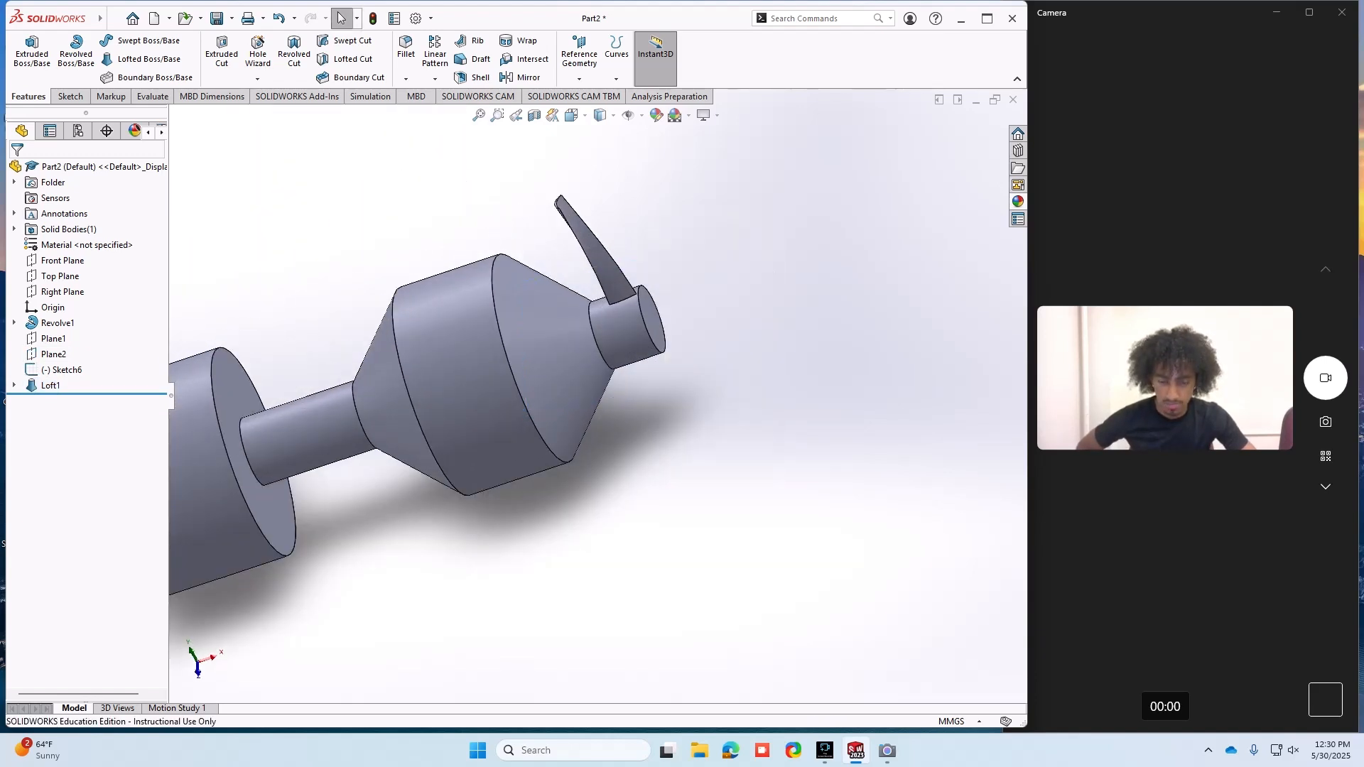
scroll(597, 396, up, 4)
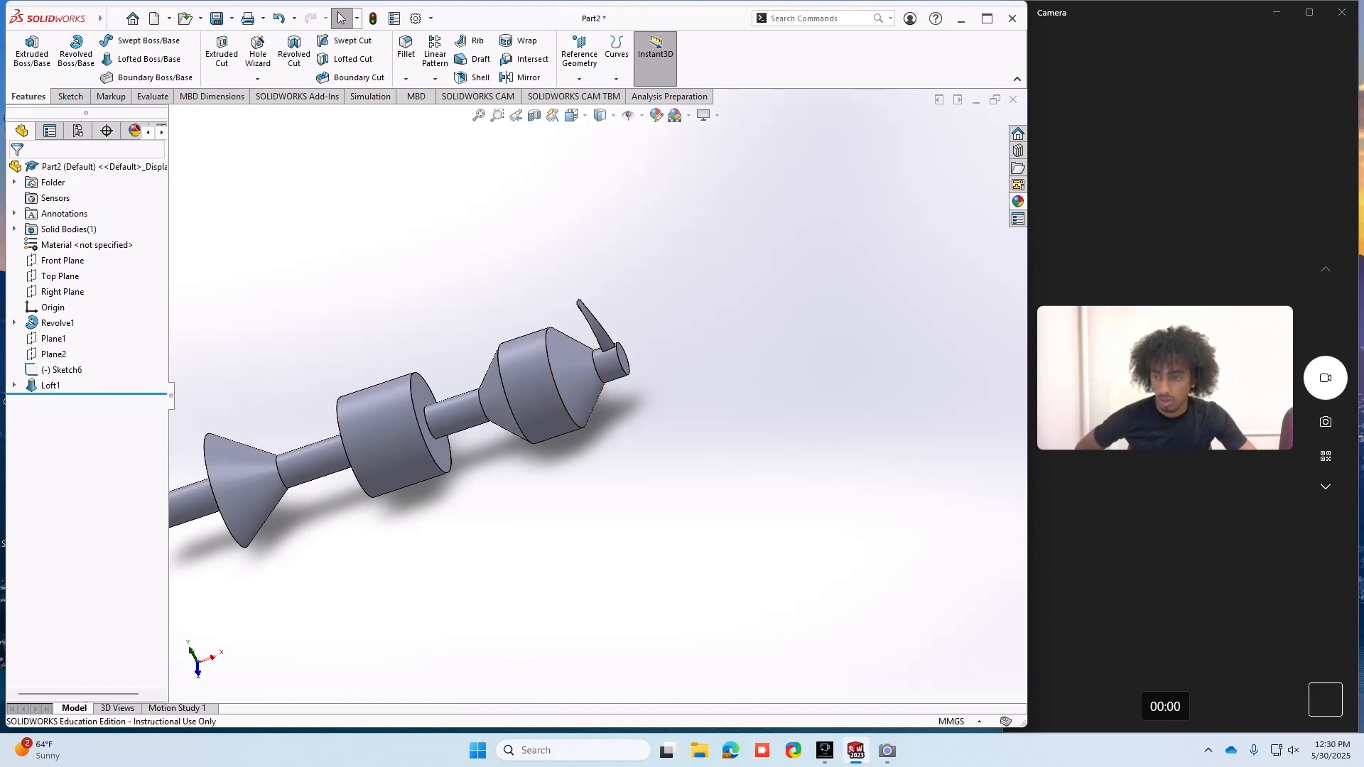
scroll(597, 397, up, 1)
drag(198, 371, 672, 485)
drag(254, 314, 671, 458)
key(Escape)
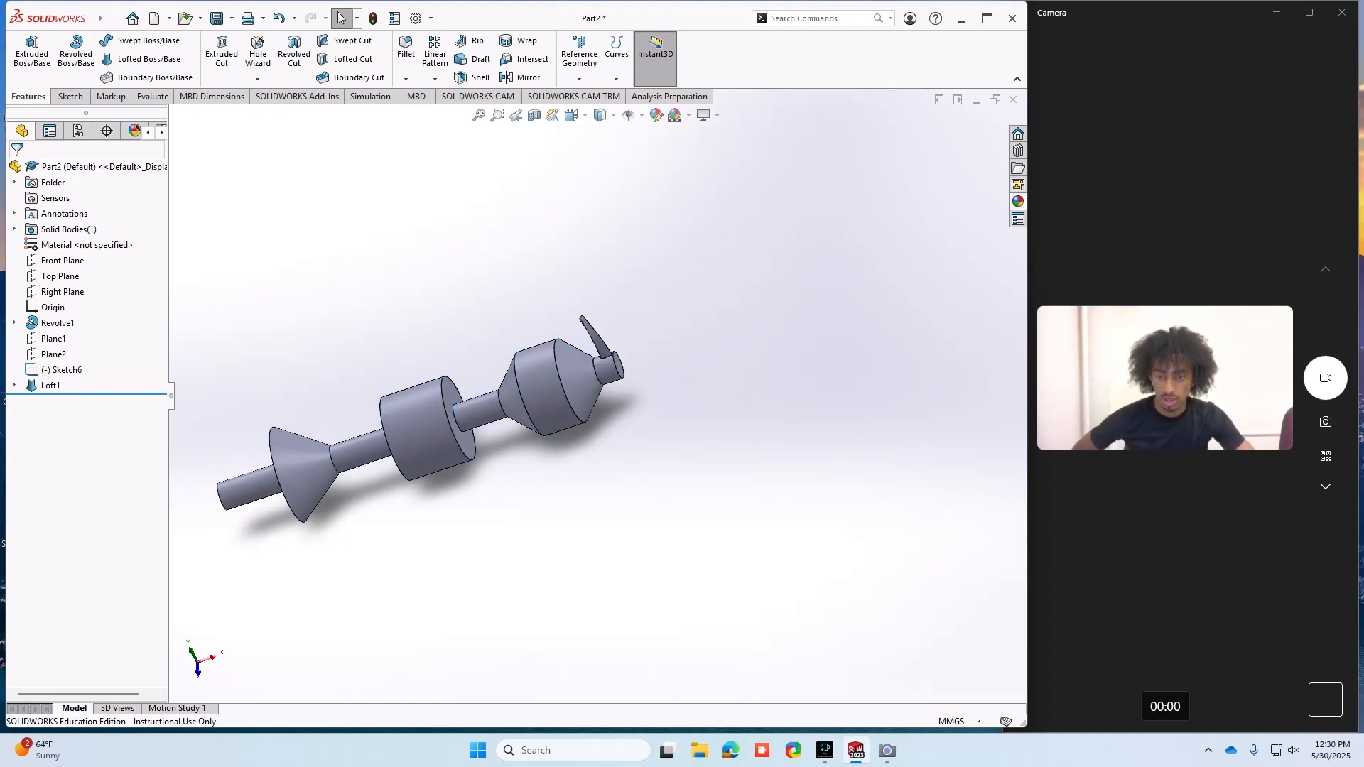
- Circular-pattern the lofted blade around the shaft end's circular edge with 25 equally spaced instances over 360 degrees
click(435, 79)
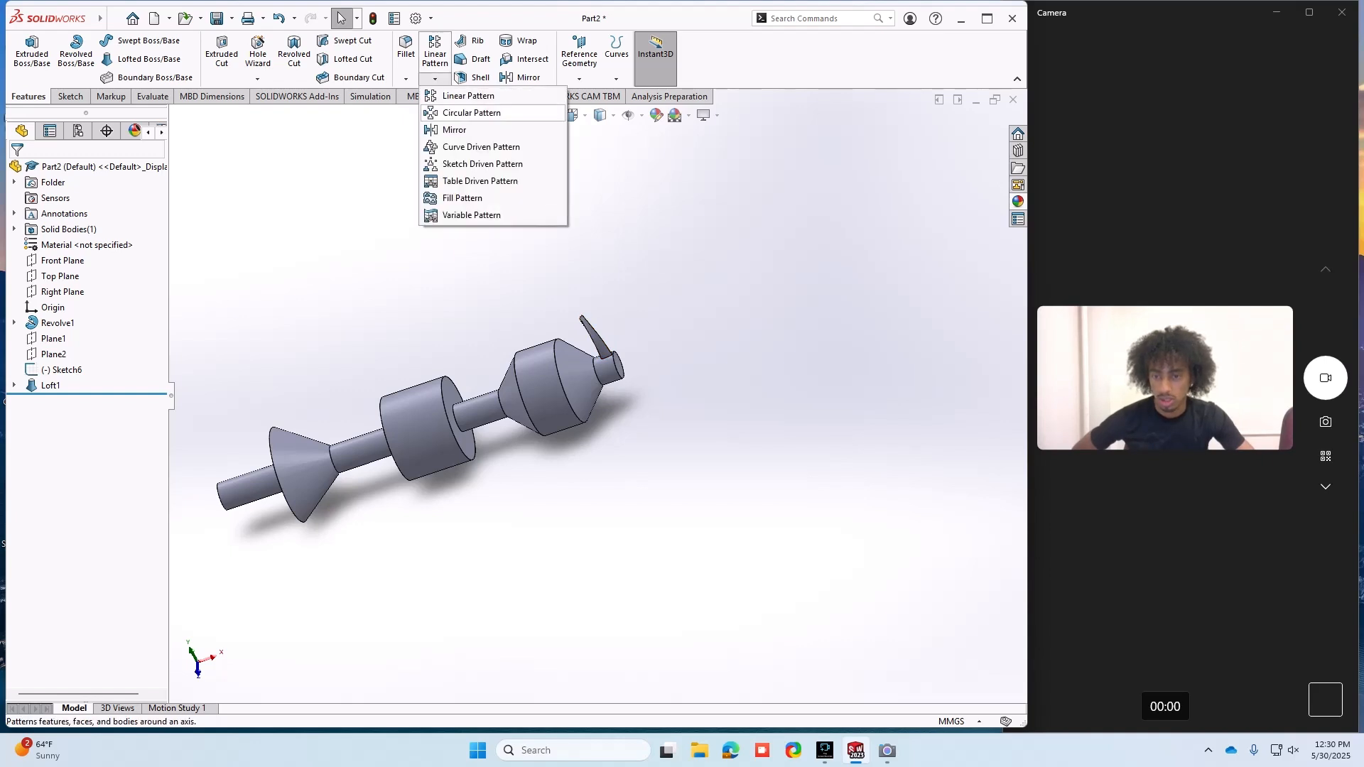
click(465, 112)
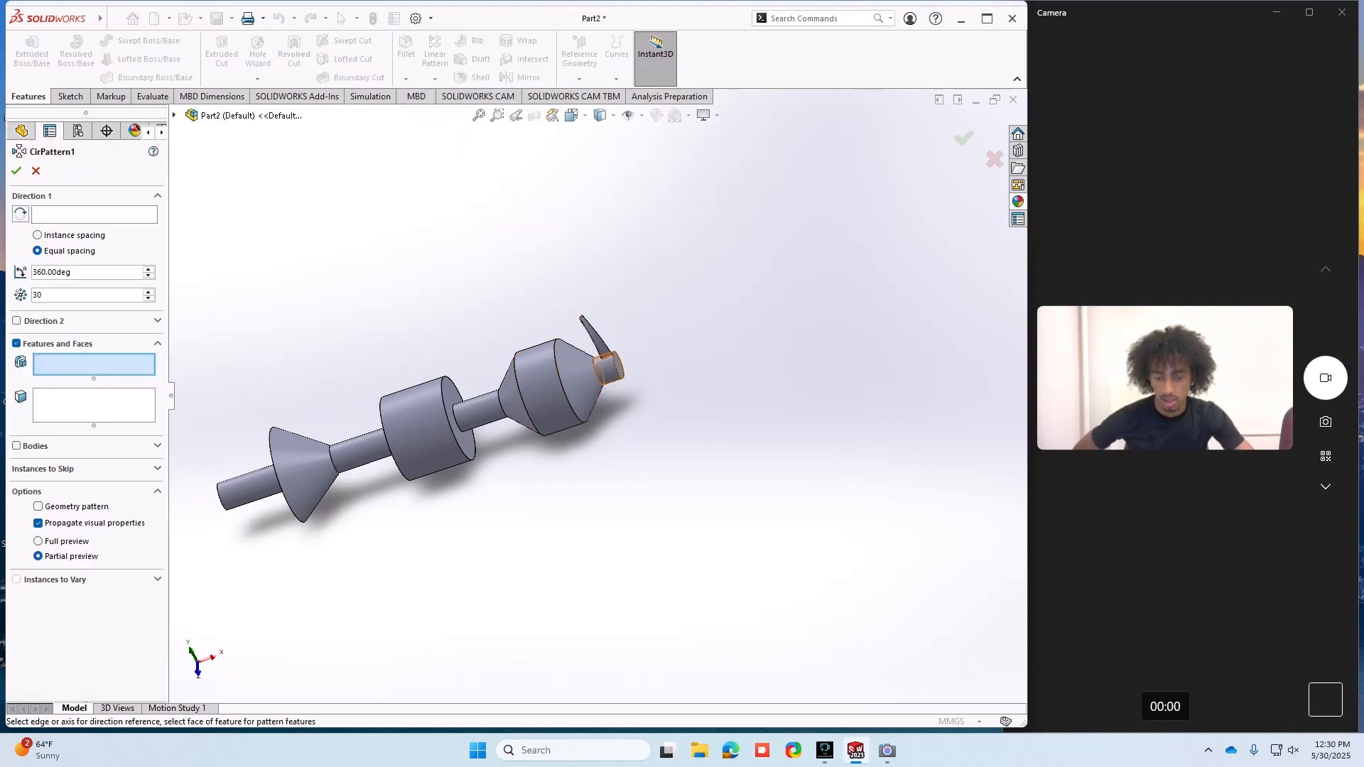
scroll(671, 287, down, 5)
click(480, 432)
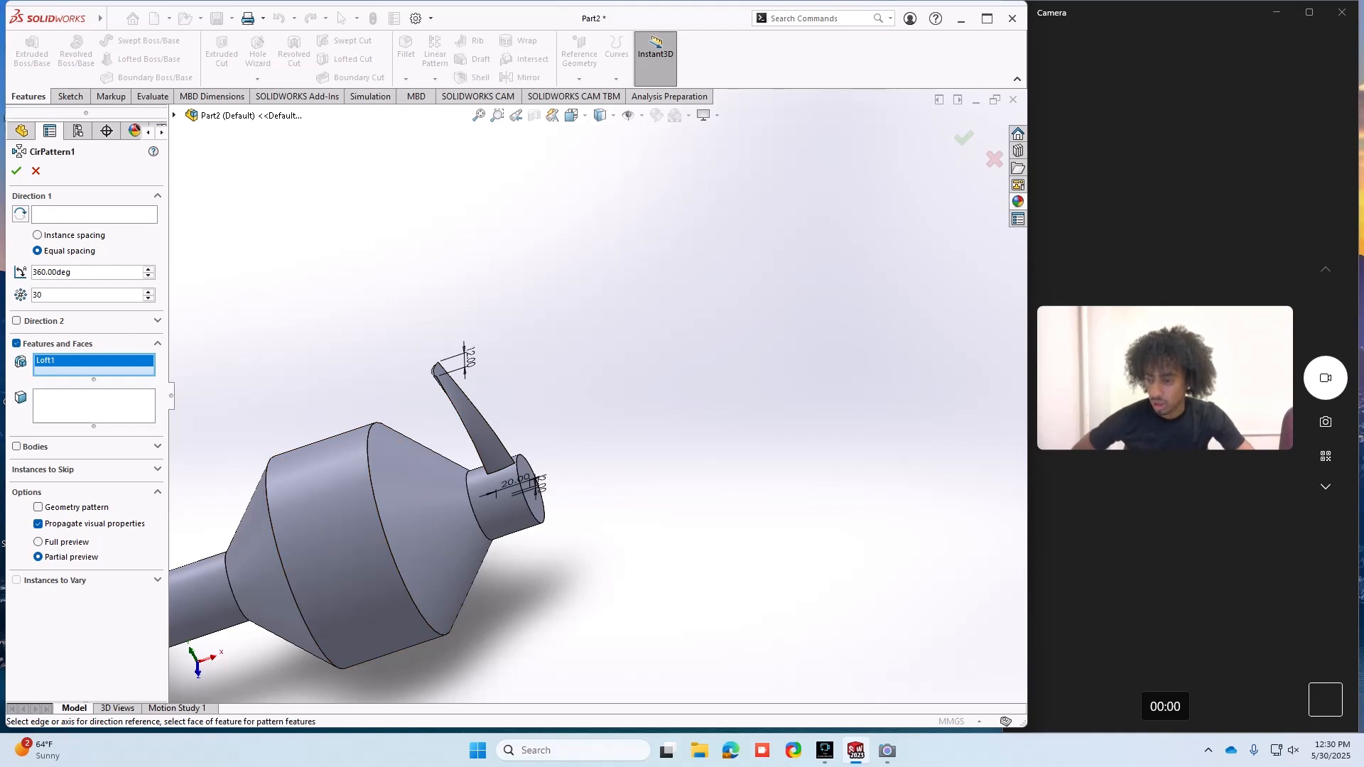
click(94, 215)
scroll(228, 621, down, 3)
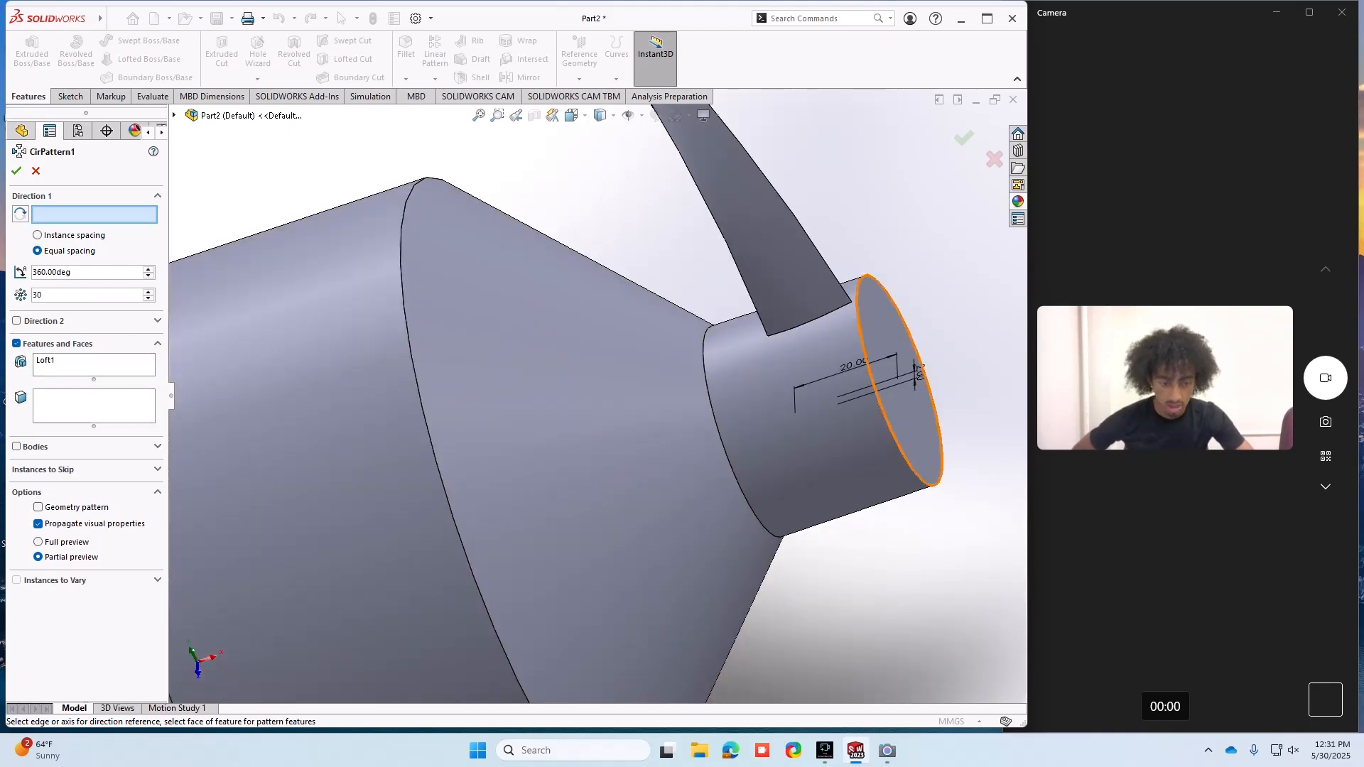
click(781, 383)
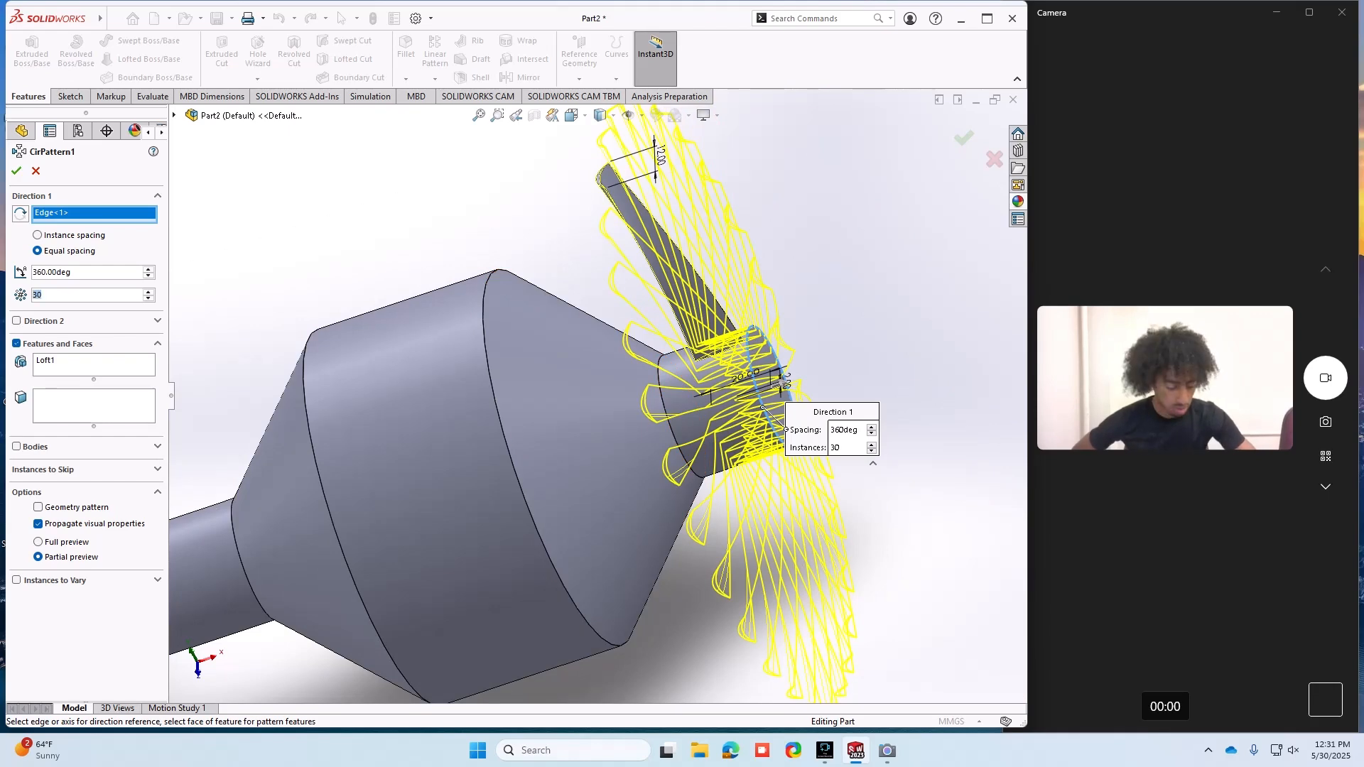
text(25)
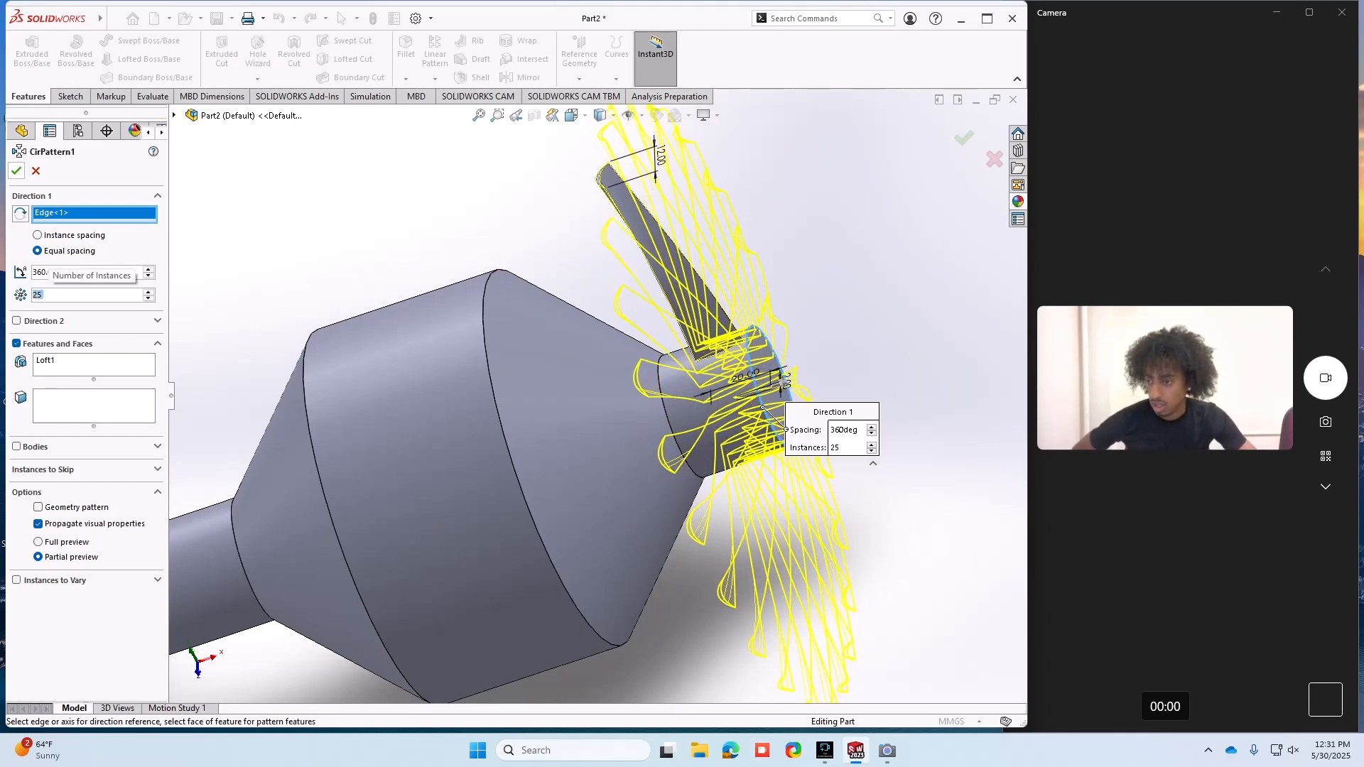
key(Return)
- Apply the chromium plate metal appearance to the entire part
scroll(718, 421, up, 3)
middle_drag(717, 420, 746, 426)
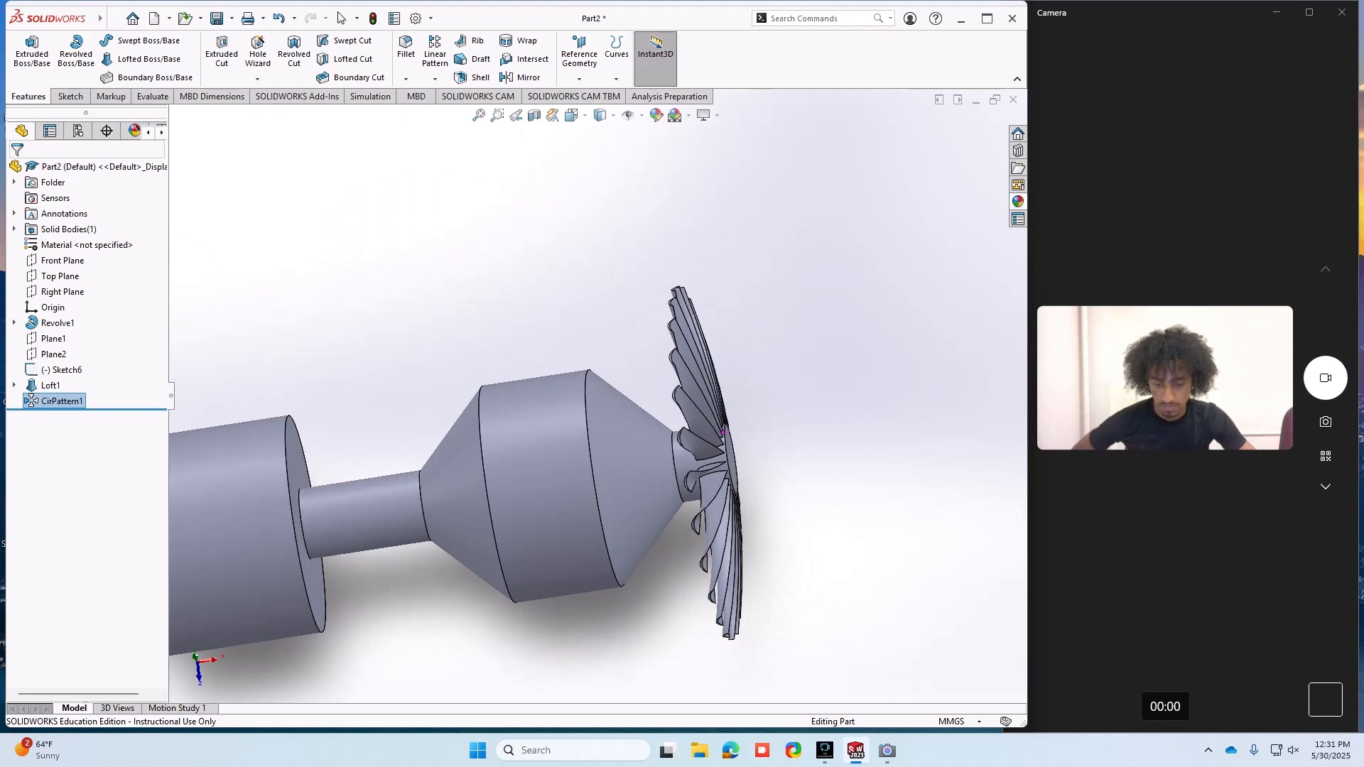
scroll(598, 396, up, 3)
scroll(601, 393, up, 3)
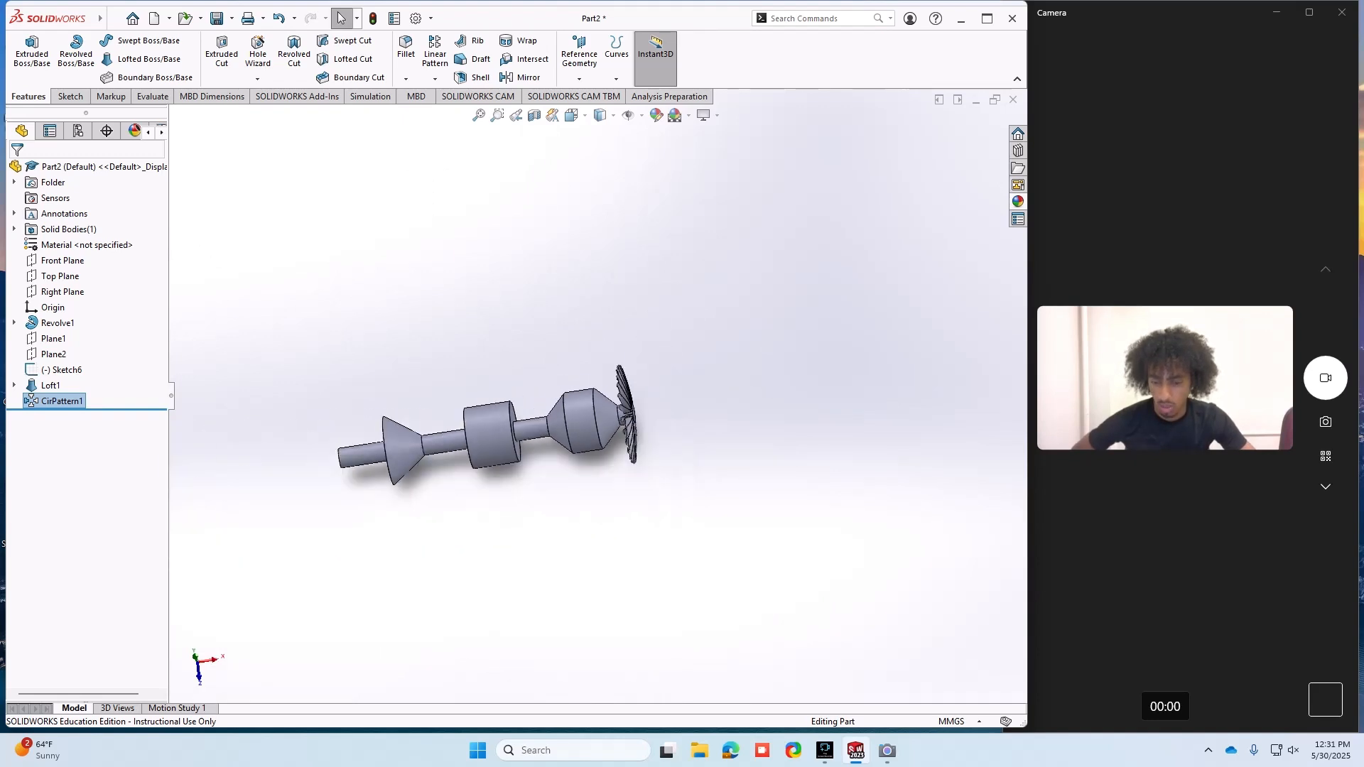
drag(277, 352, 822, 530)
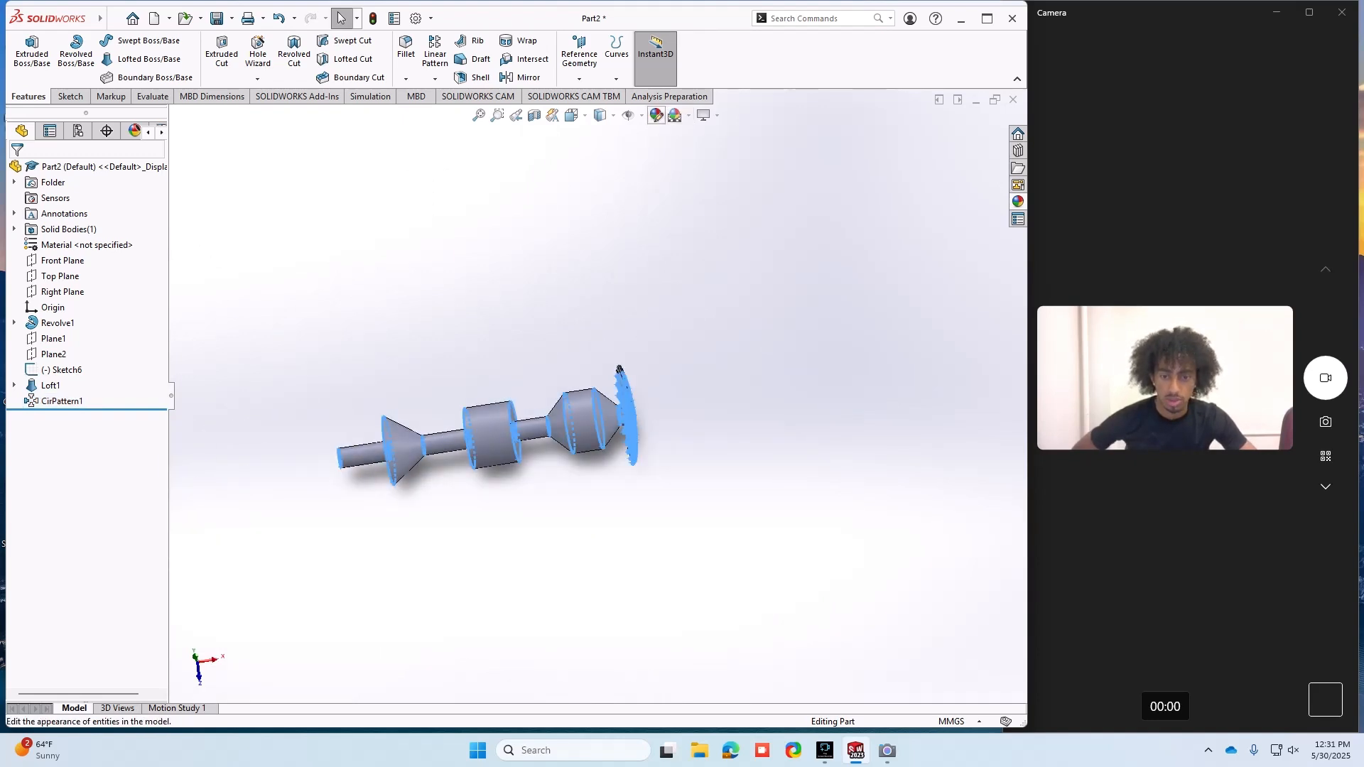
click(656, 115)
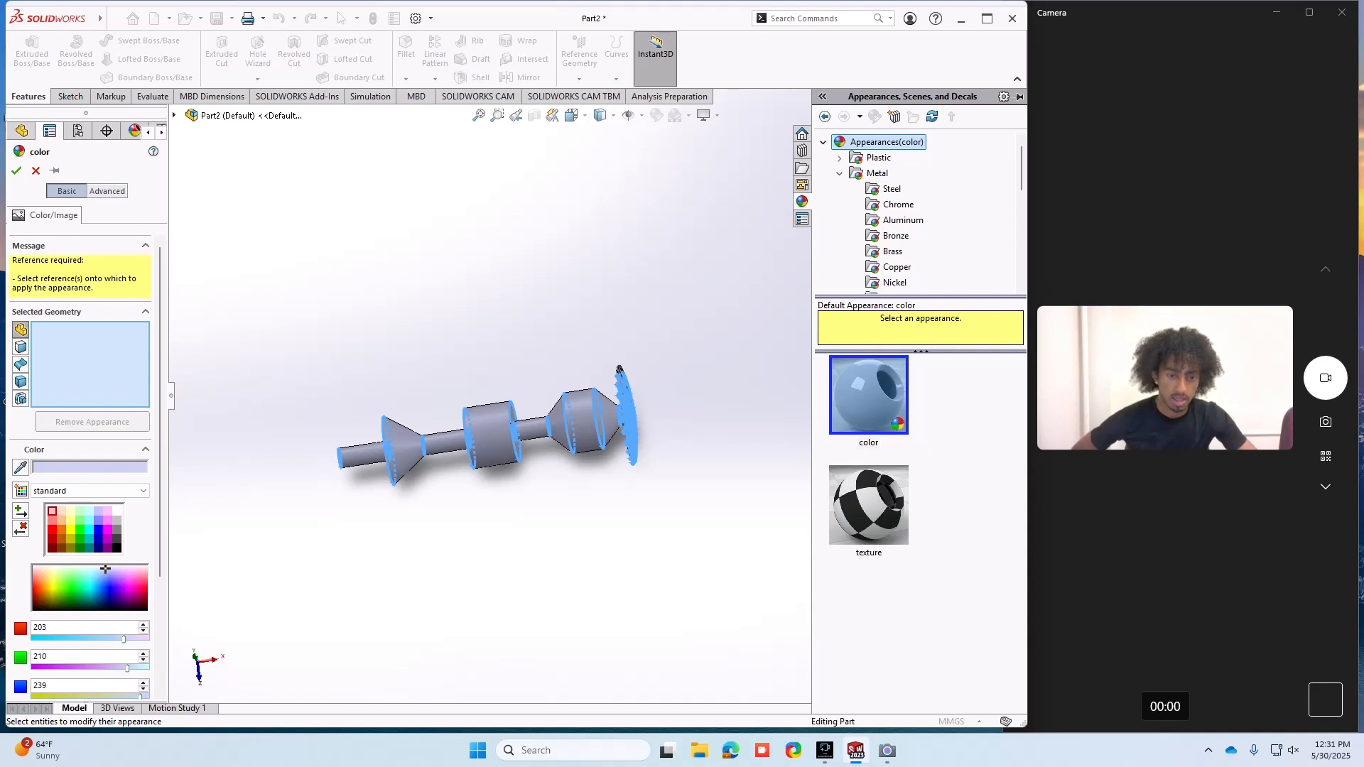
click(839, 173)
click(876, 173)
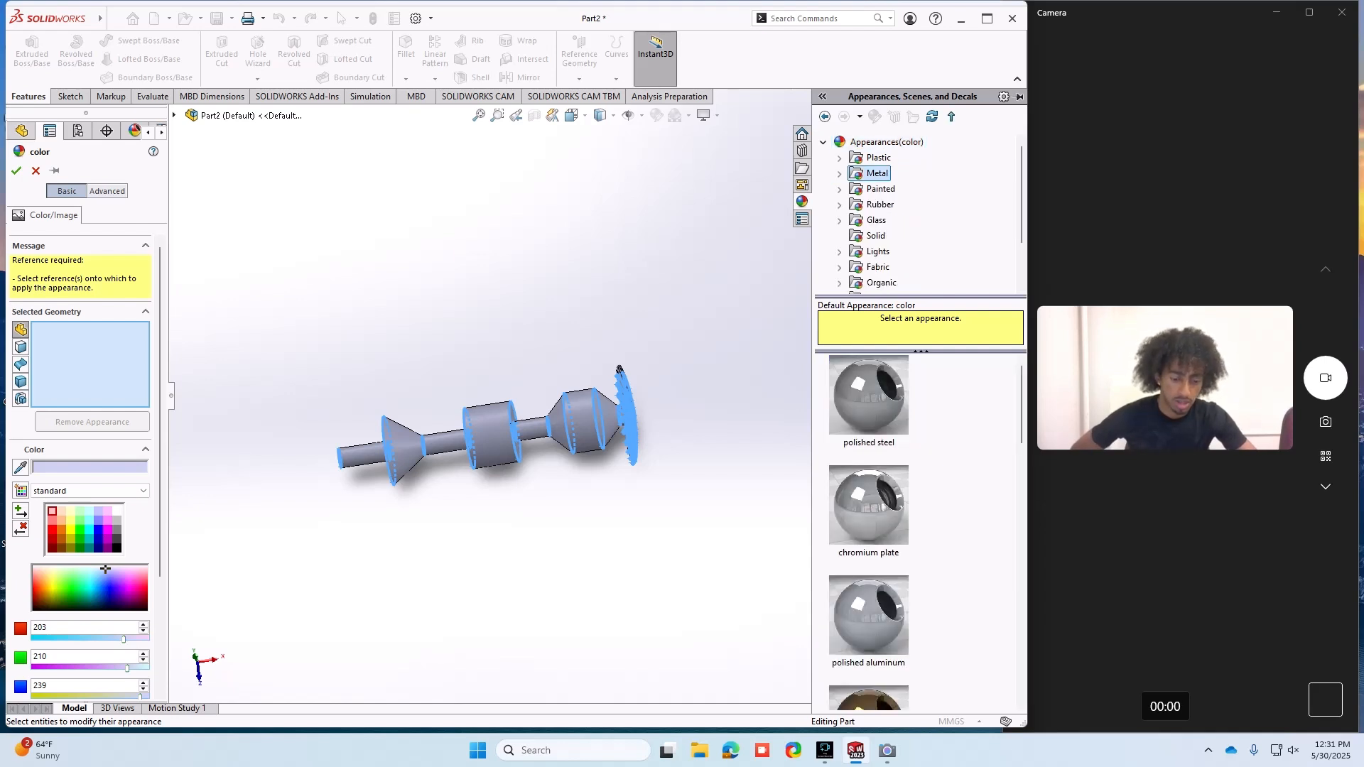
click(868, 506)
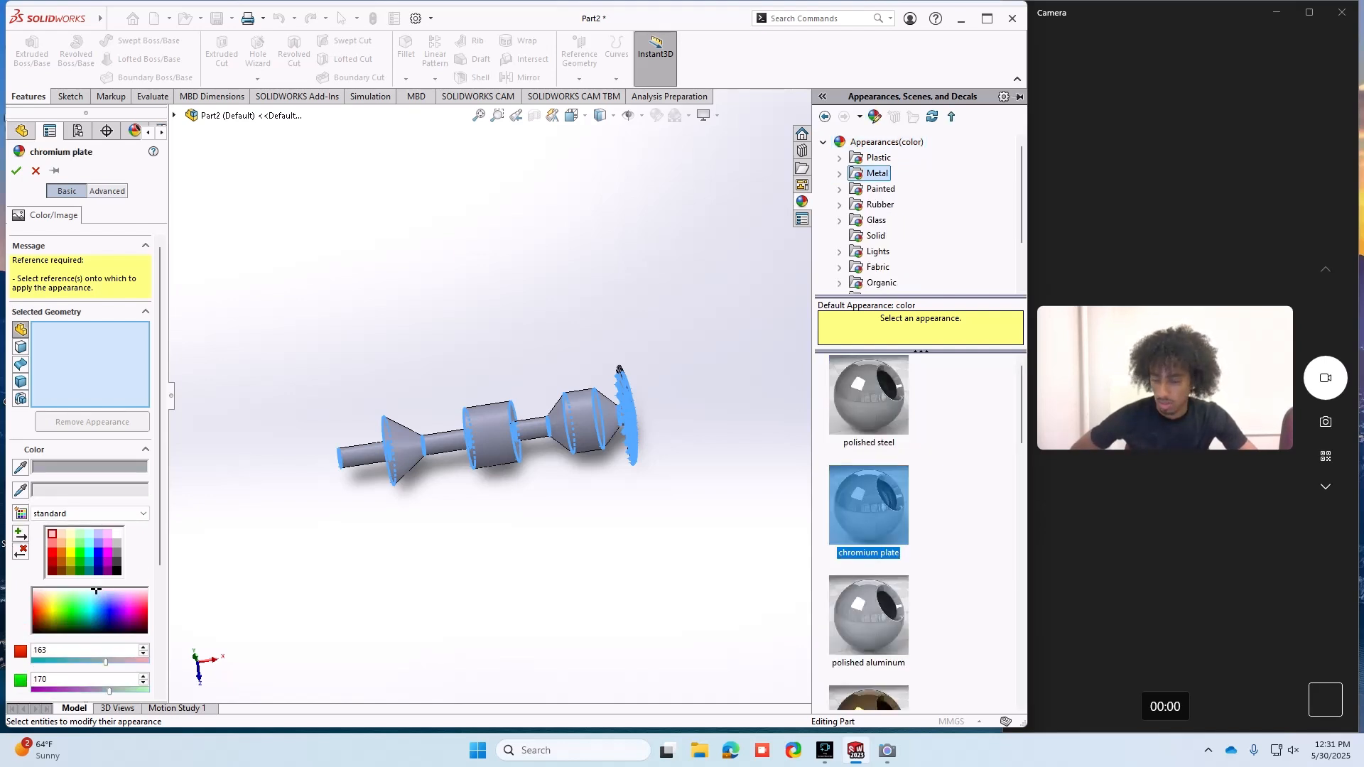
click(619, 369)
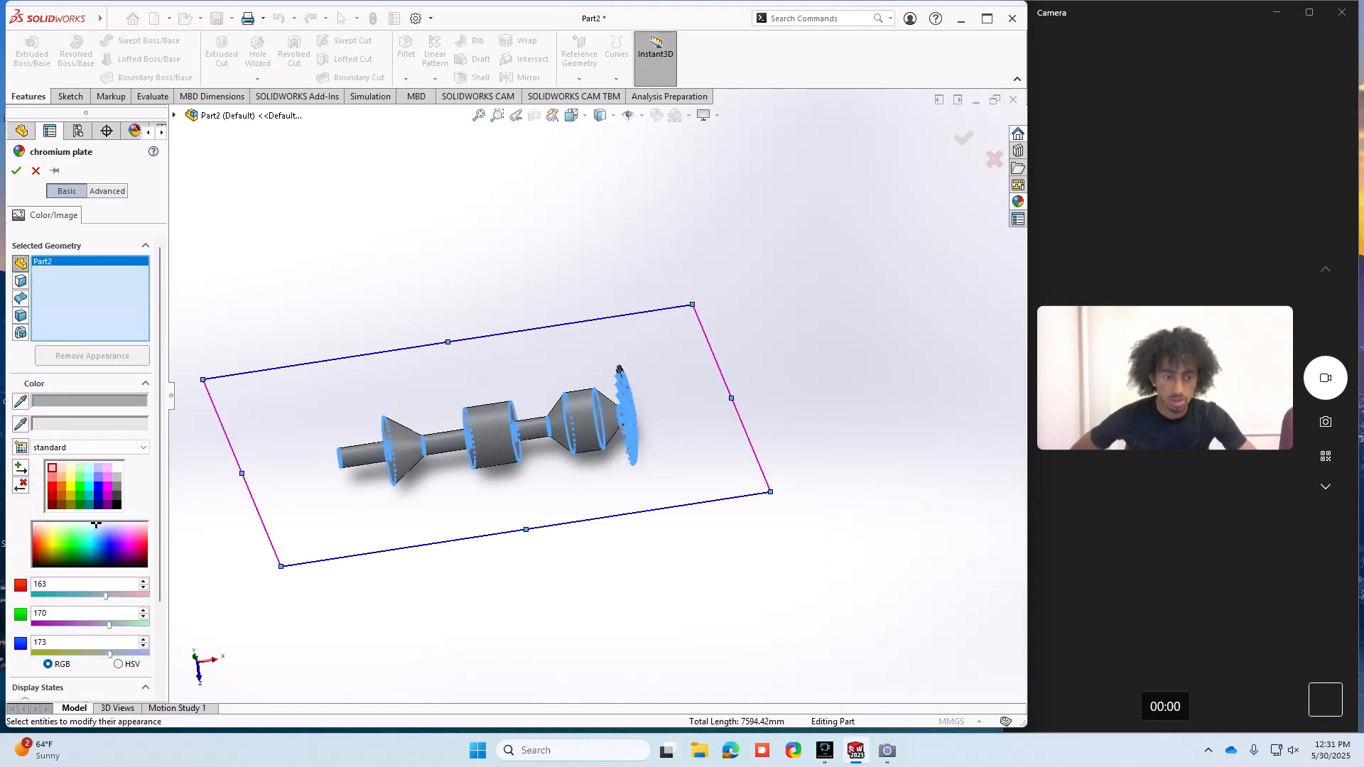
click(15, 171)
- Colour the circular pattern of blades black with RGB 0, 0, 0
middle_drag(661, 369, 538, 369)
scroll(538, 370, down, 4)
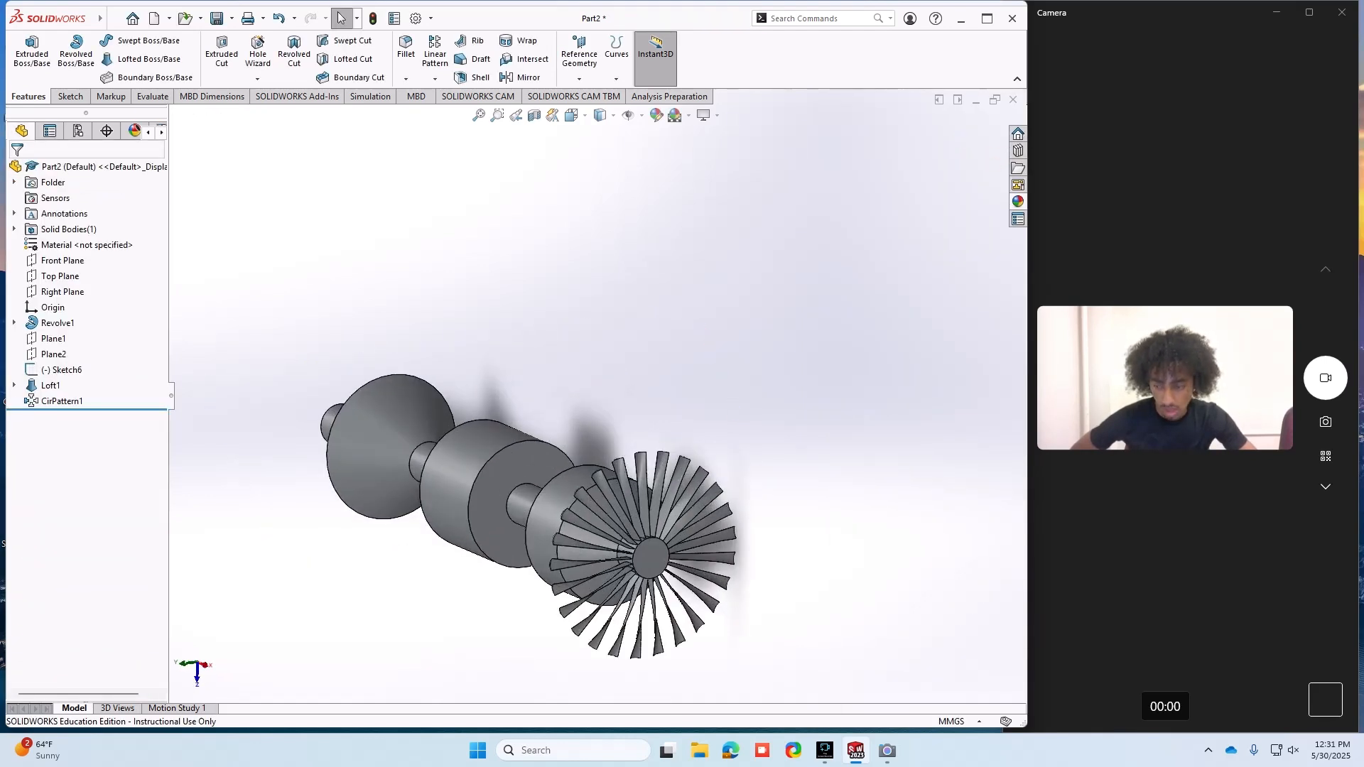
click(60, 401)
click(80, 355)
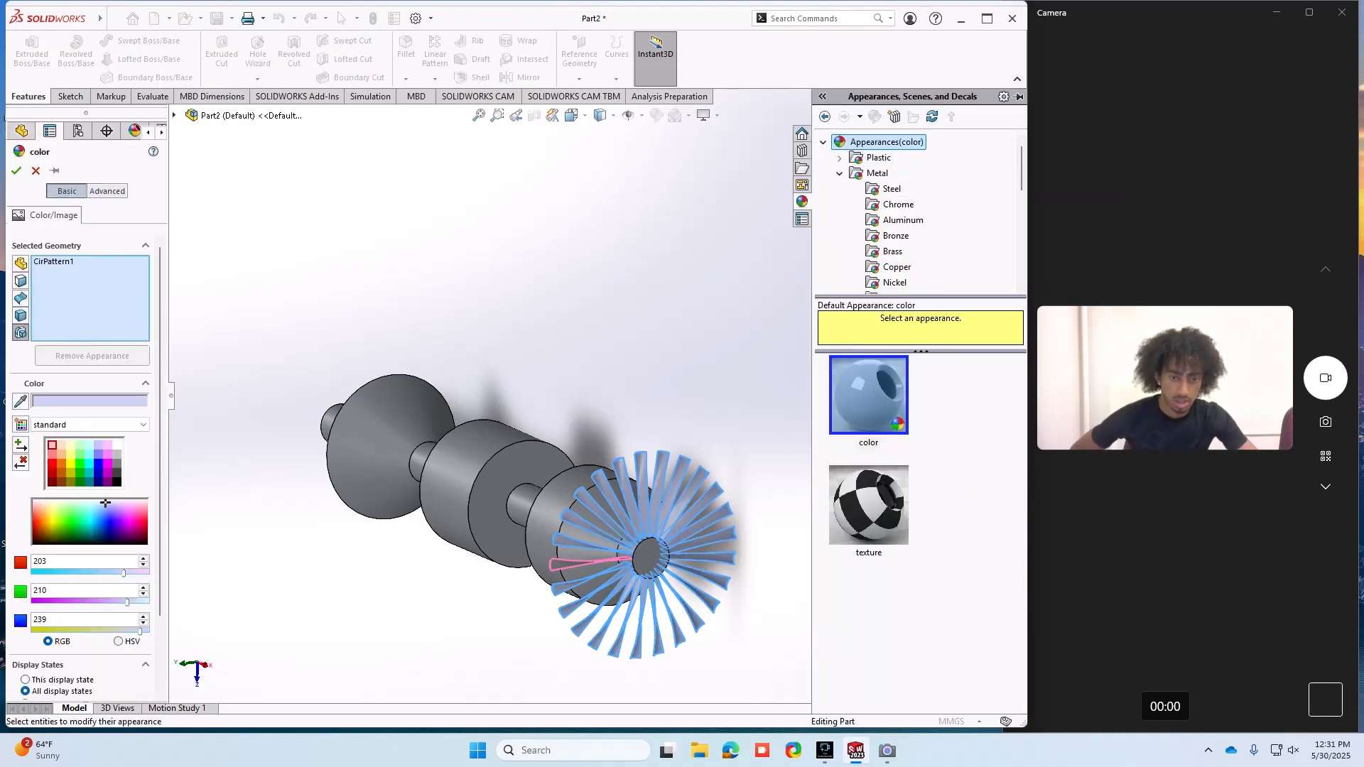
click(117, 482)
click(16, 171)
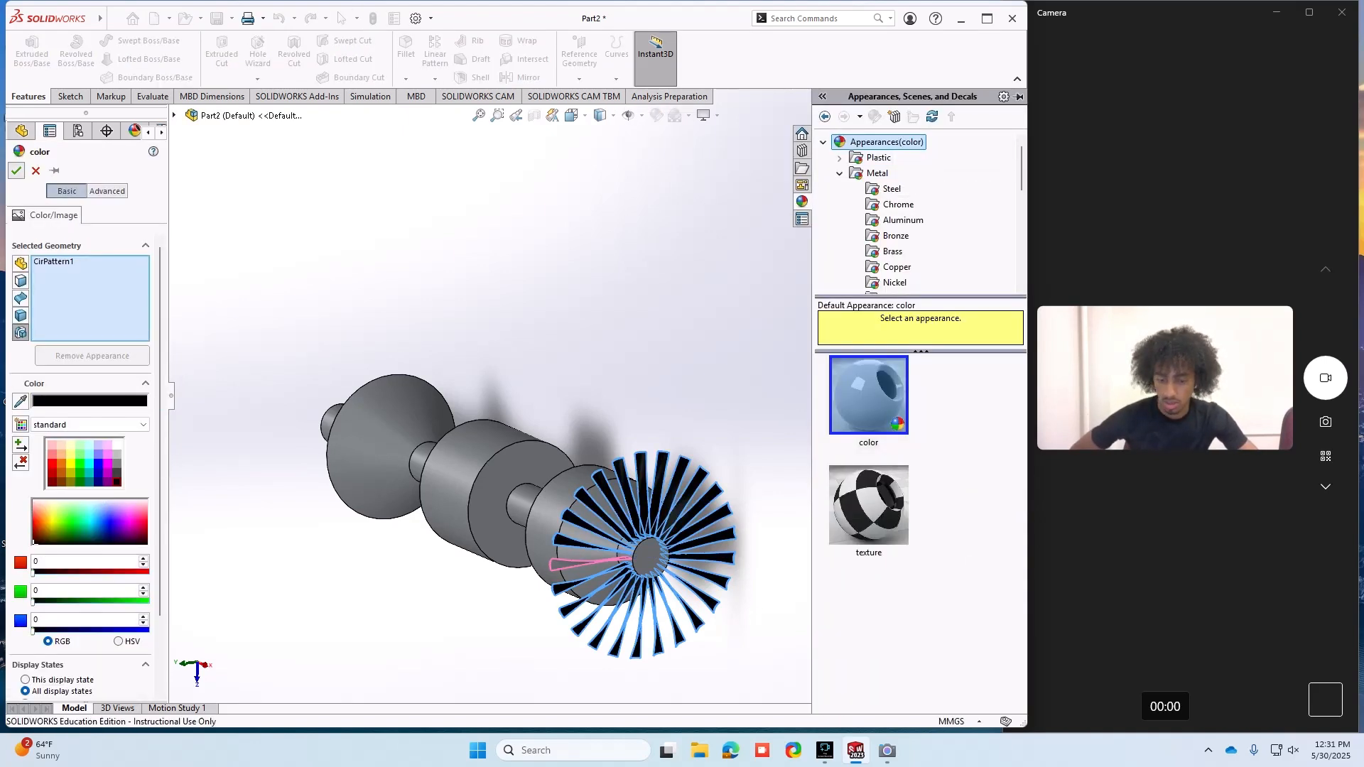
- Set the circular blade pattern's colour to dark grey with RGB 64, 64, 64
middle_drag(426, 412, 508, 341)
scroll(484, 512, up, 1)
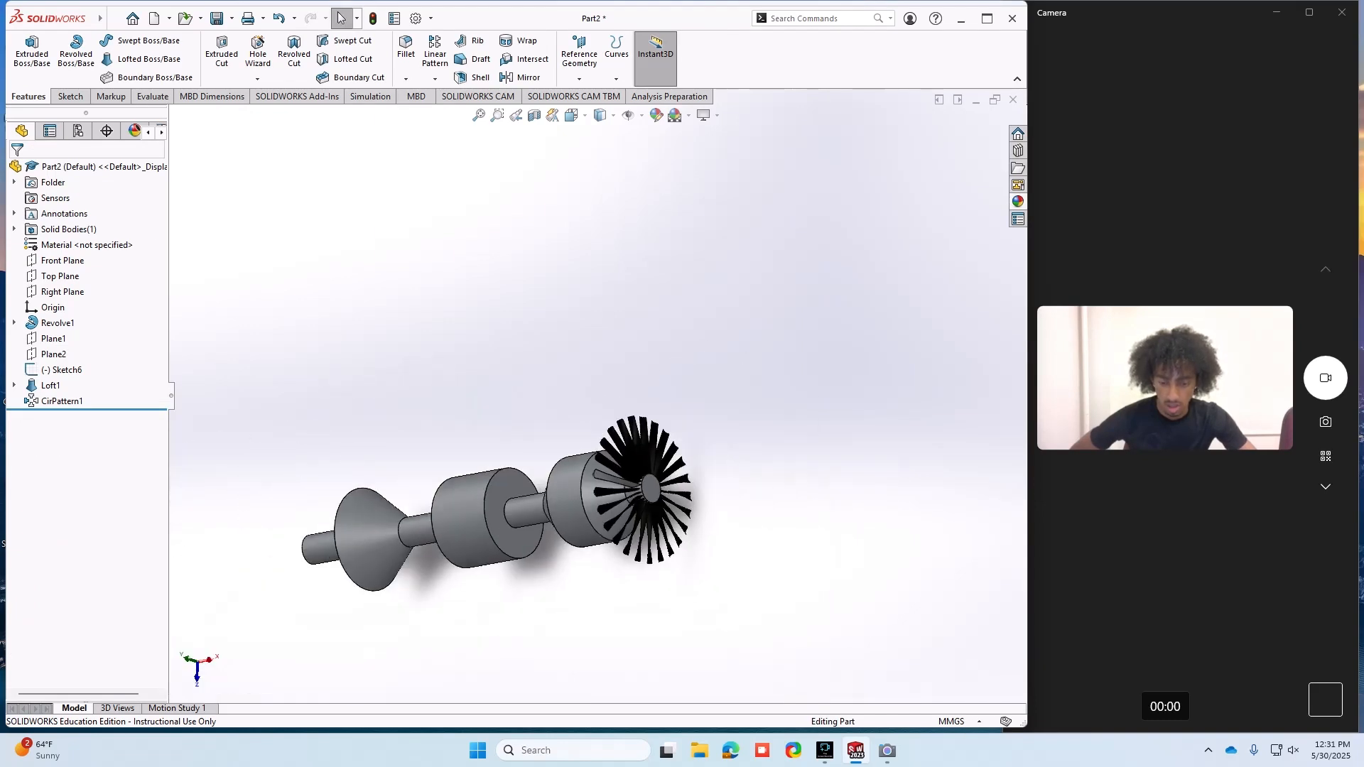
click(62, 402)
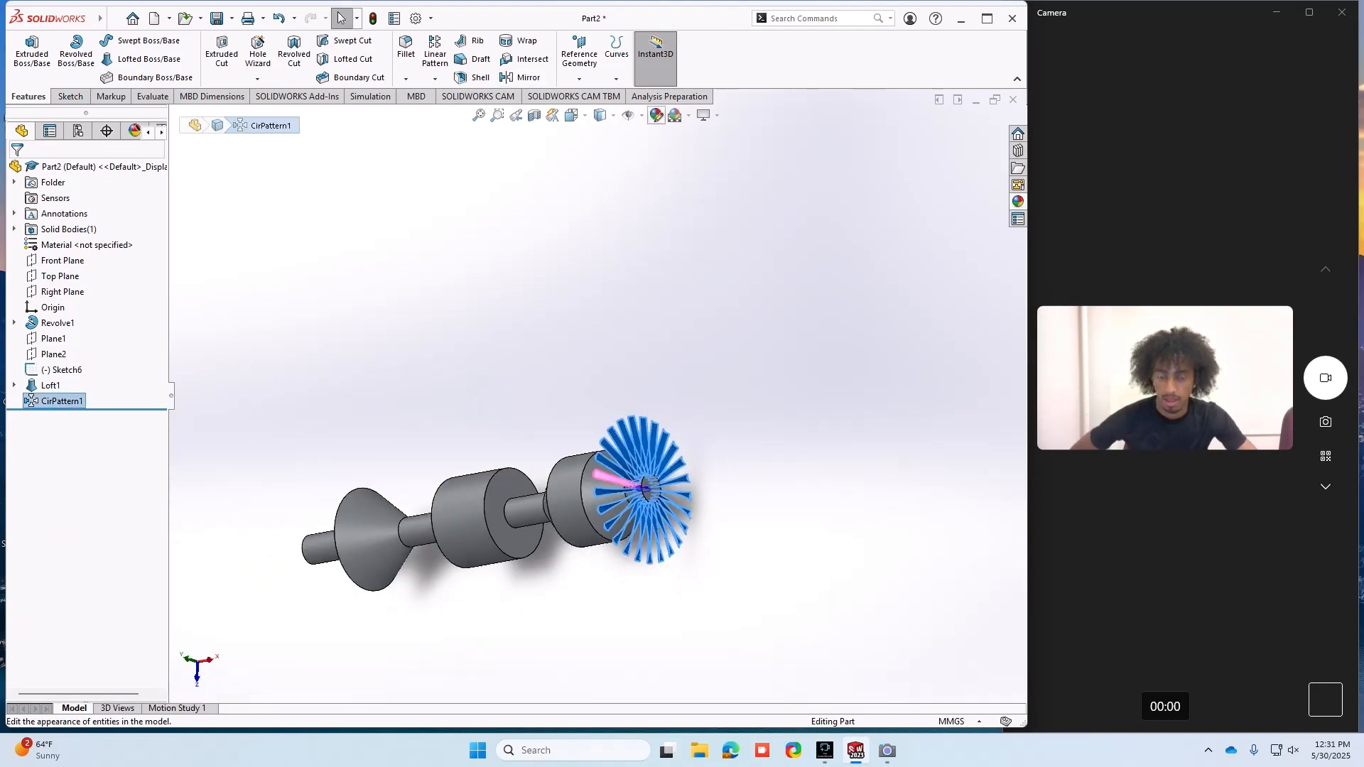
click(656, 115)
click(116, 473)
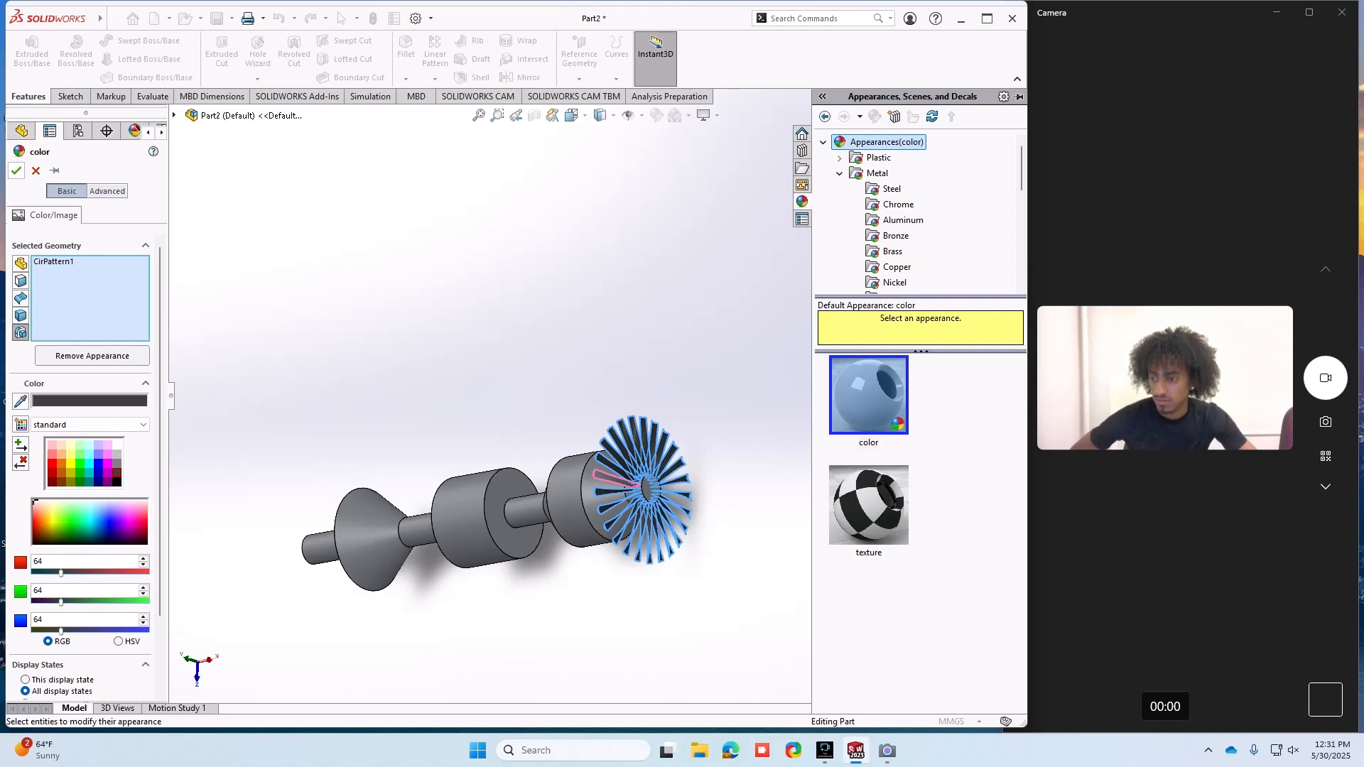
click(16, 171)
- Maximize the modelling window and inspect the finished shaft and its blade ring from several sides
middle_drag(483, 427, 569, 455)
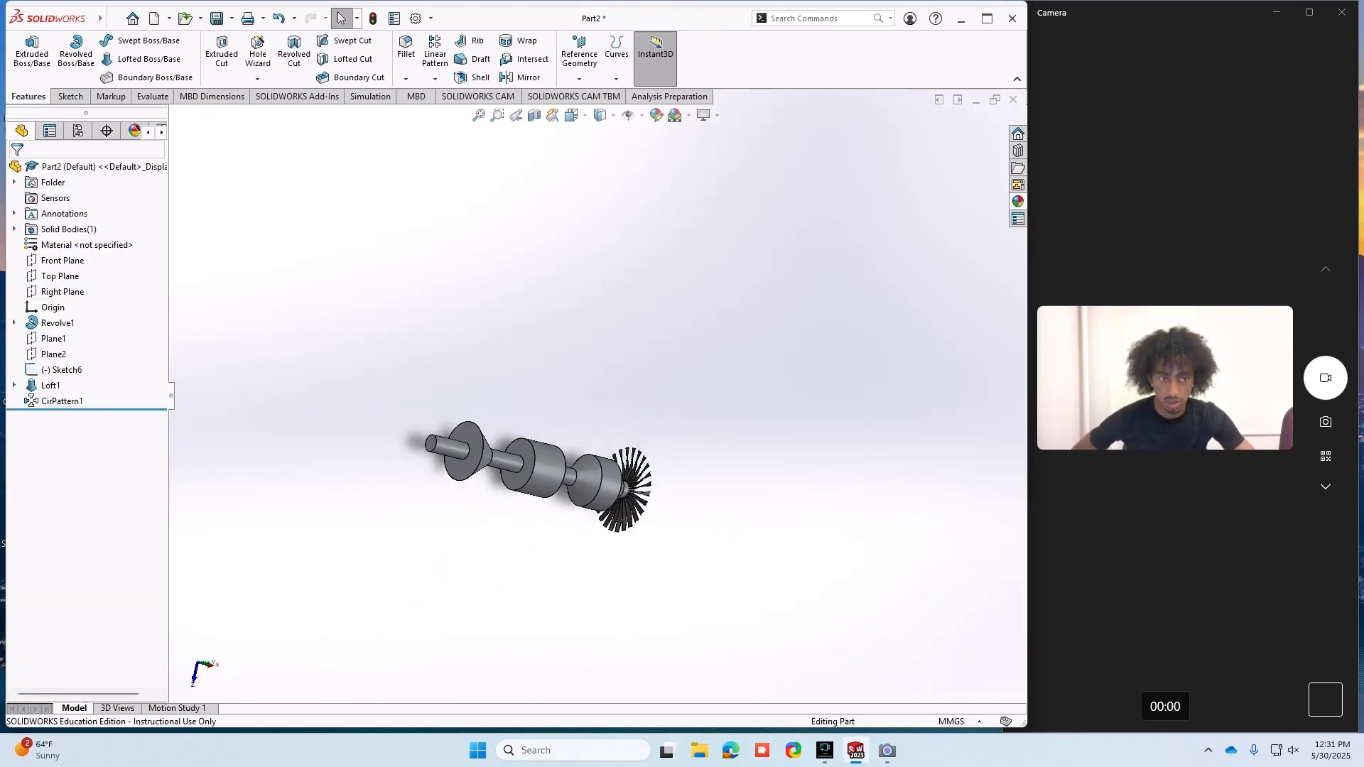
click(986, 18)
scroll(309, 620, down, 3)
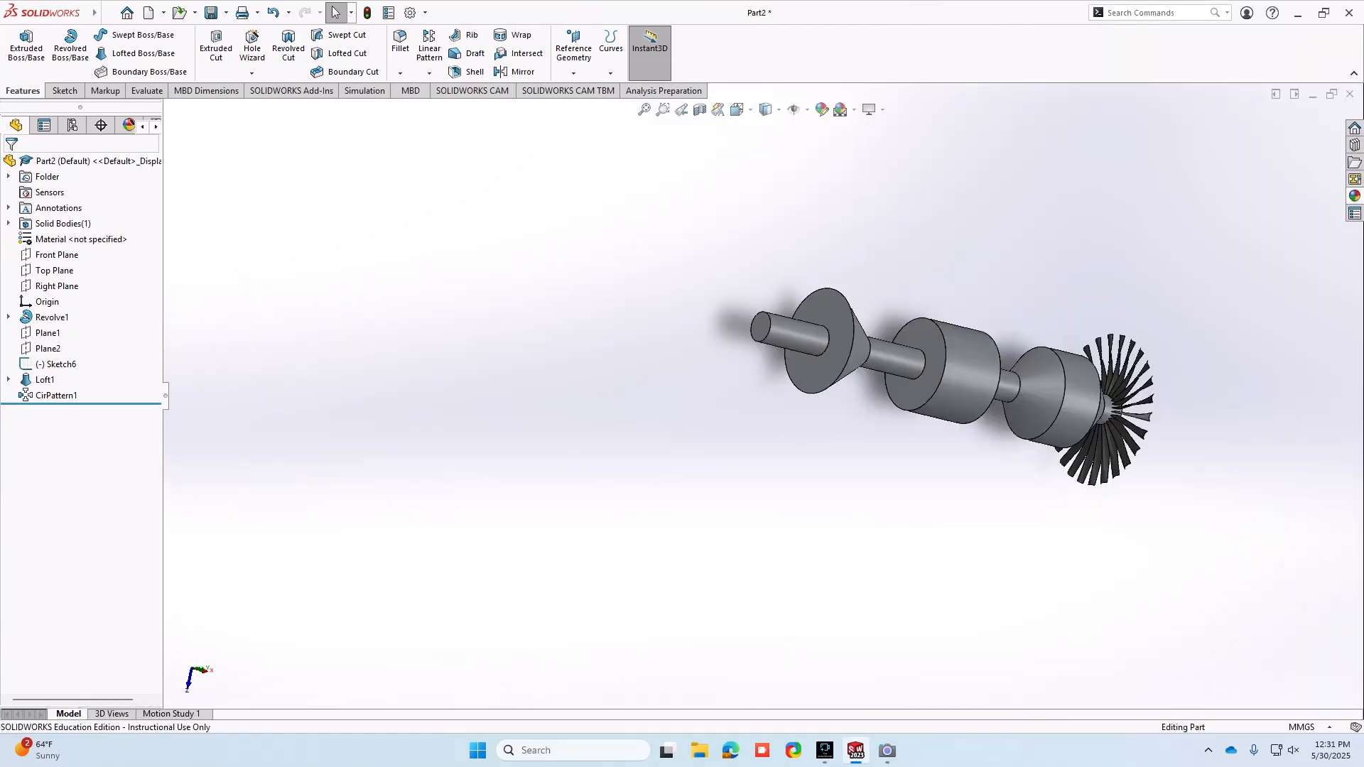
scroll(1207, 403, down, 2)
middle_drag(994, 398, 1030, 383)
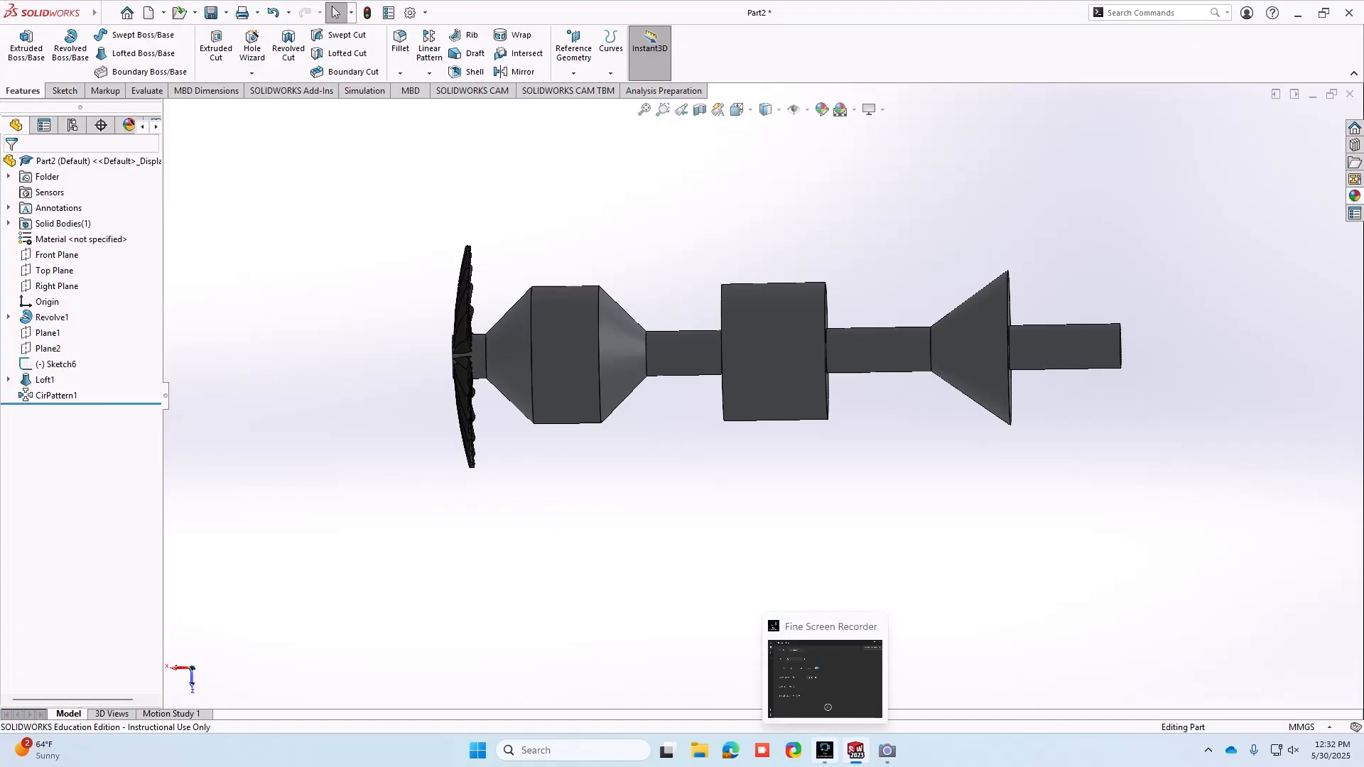
click(825, 679)
click(1325, 12)
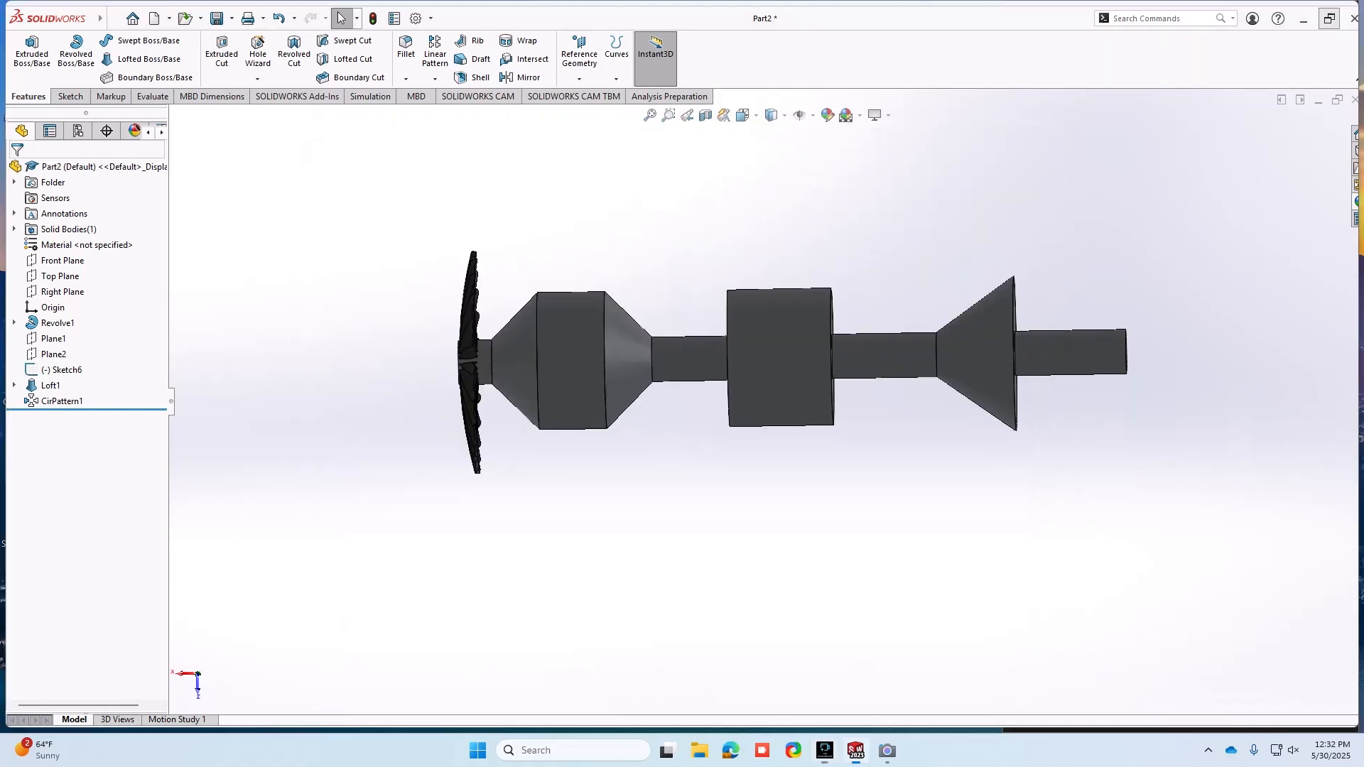